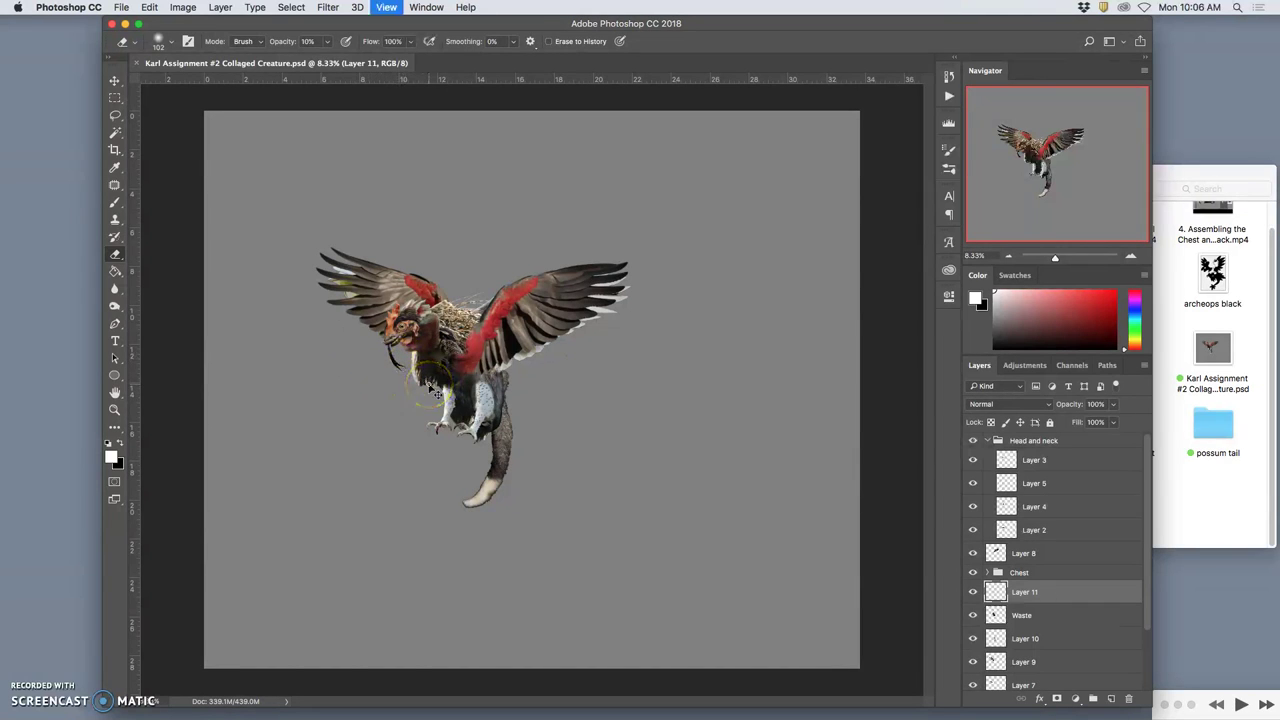
{"action": "key", "text": "super+plus"}
{"action": "key", "text": "super+plus"}
{"action": "scroll", "coordinate": [397, 365], "scroll_direction": "left", "scroll_amount": 3}
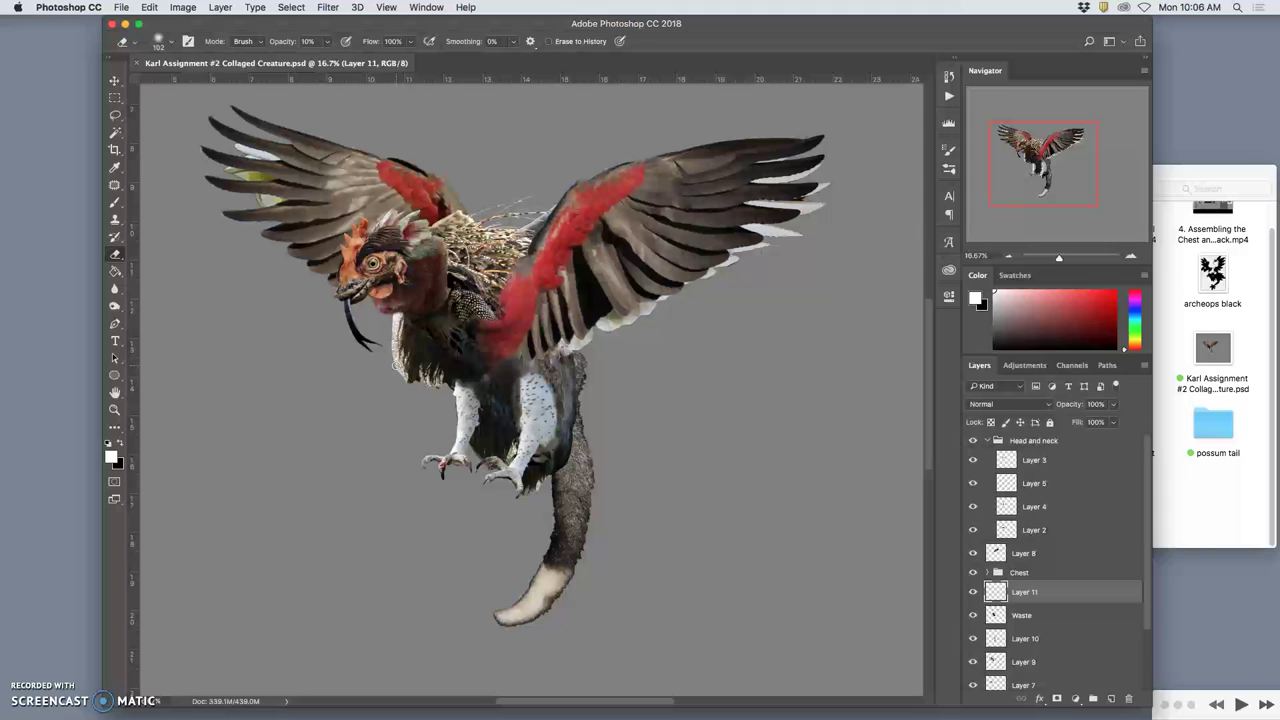
{"action": "scroll", "coordinate": [396, 365], "scroll_direction": "left", "scroll_amount": 2}
{"action": "scroll", "coordinate": [402, 365], "scroll_direction": "right", "scroll_amount": 3}
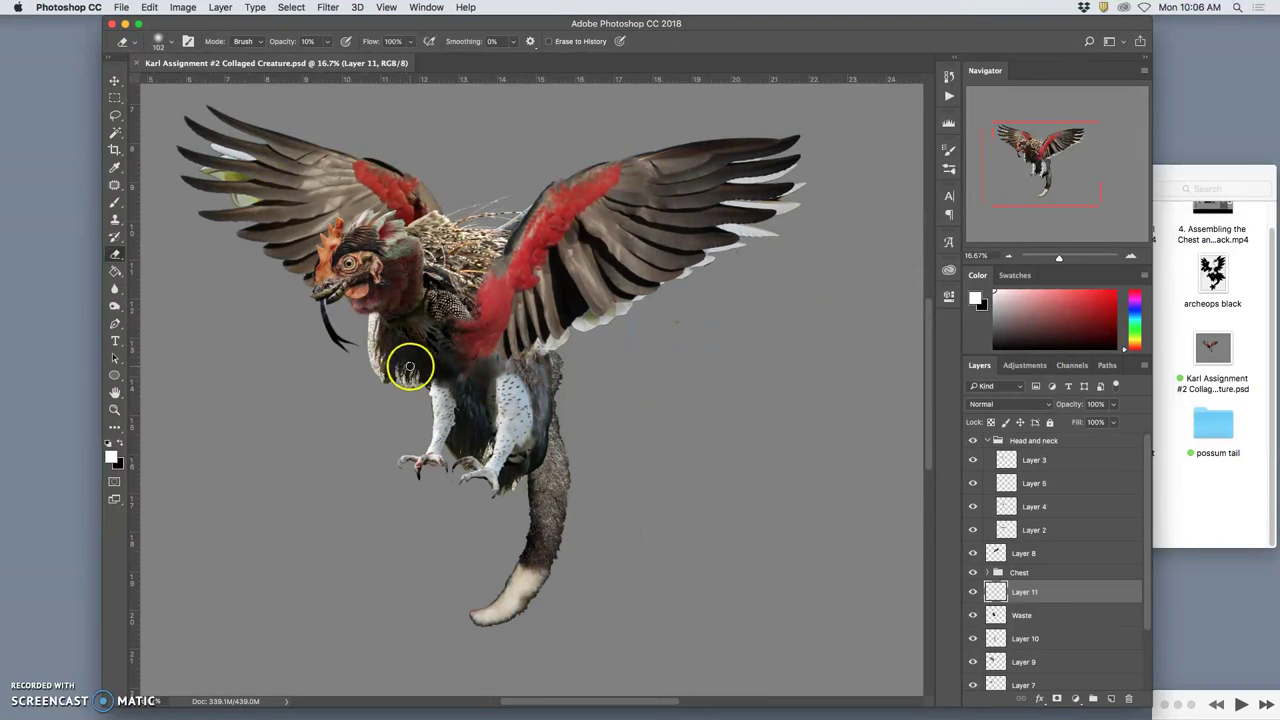
{"action": "scroll", "coordinate": [409, 368], "scroll_direction": "up", "scroll_amount": 1}
{"action": "scroll", "coordinate": [409, 368], "scroll_direction": "down", "scroll_amount": 2}
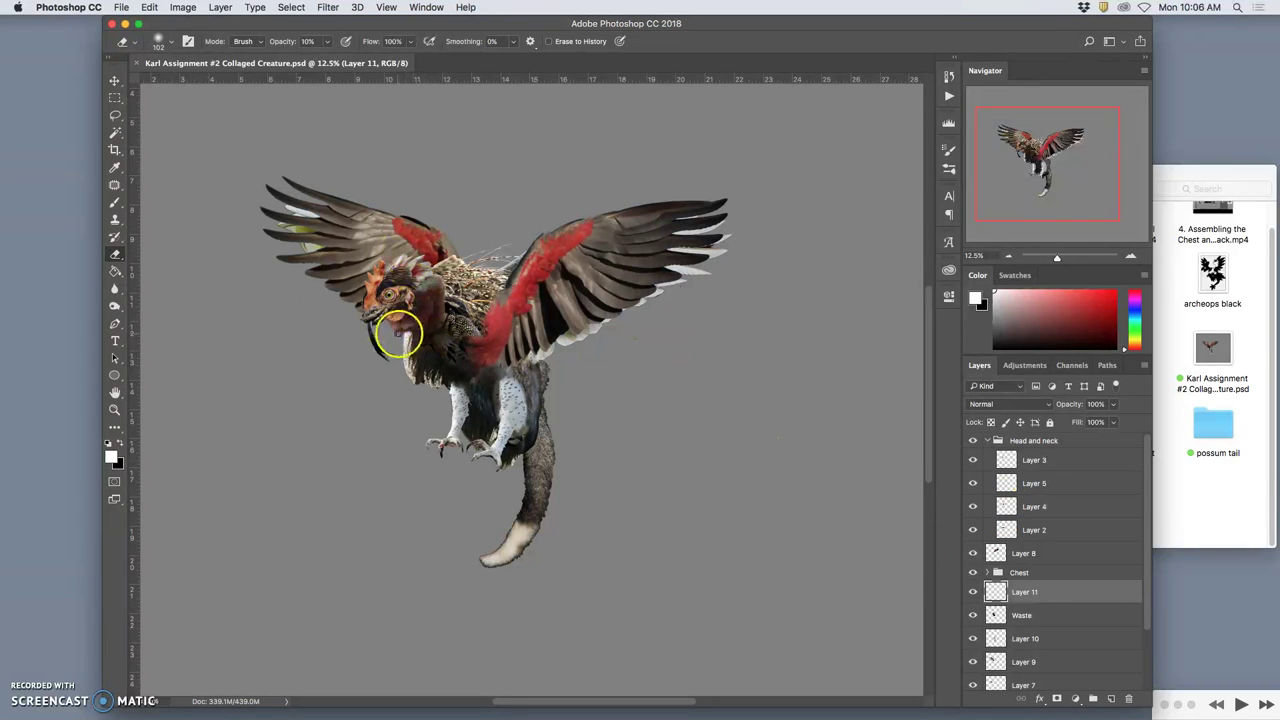
- Switch to Finder, view the archeops black reference image, close it and open the bear claws on wings folder
{"action": "left_click", "coordinate": [1195, 320]}
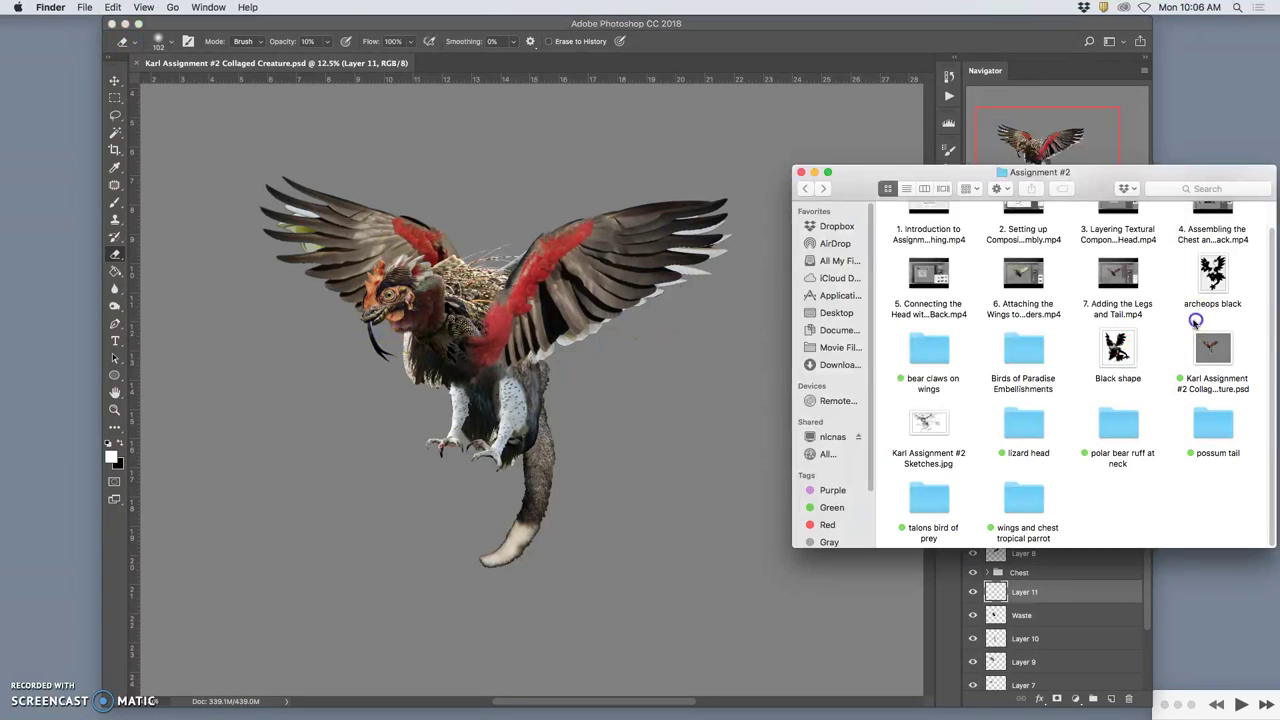
{"action": "double_click", "coordinate": [1214, 275]}
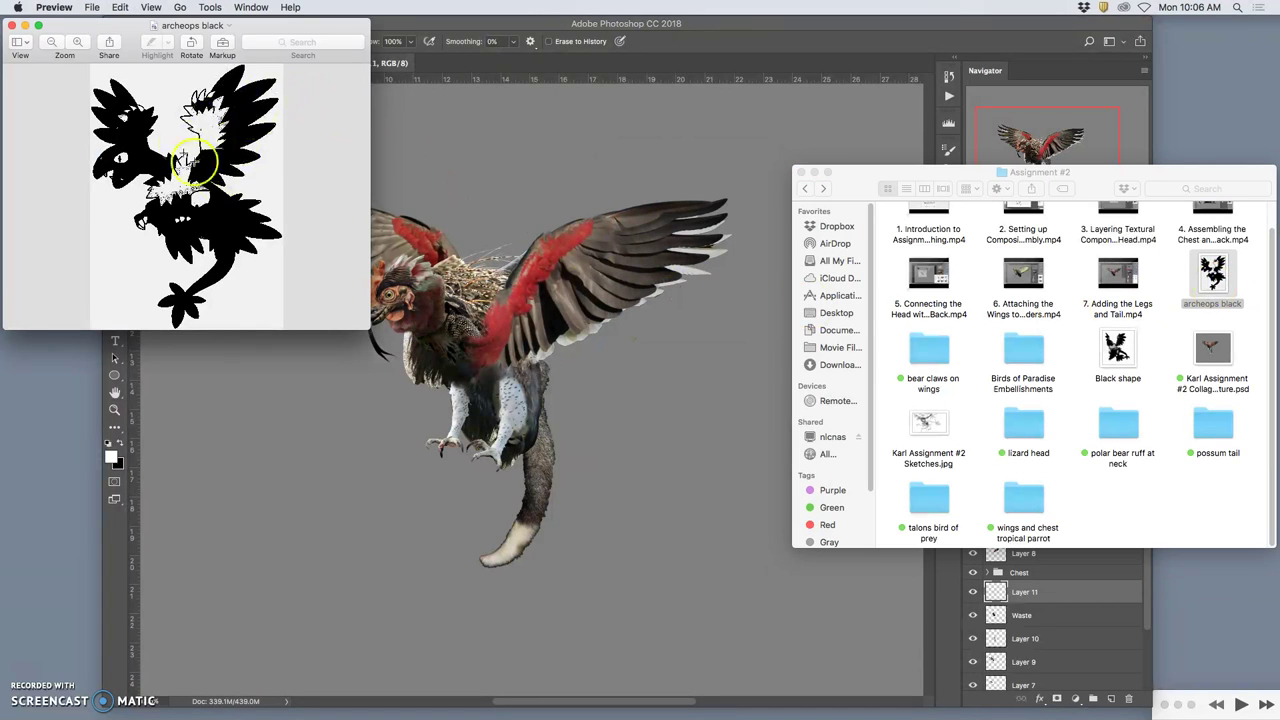
{"action": "left_click", "coordinate": [12, 27]}
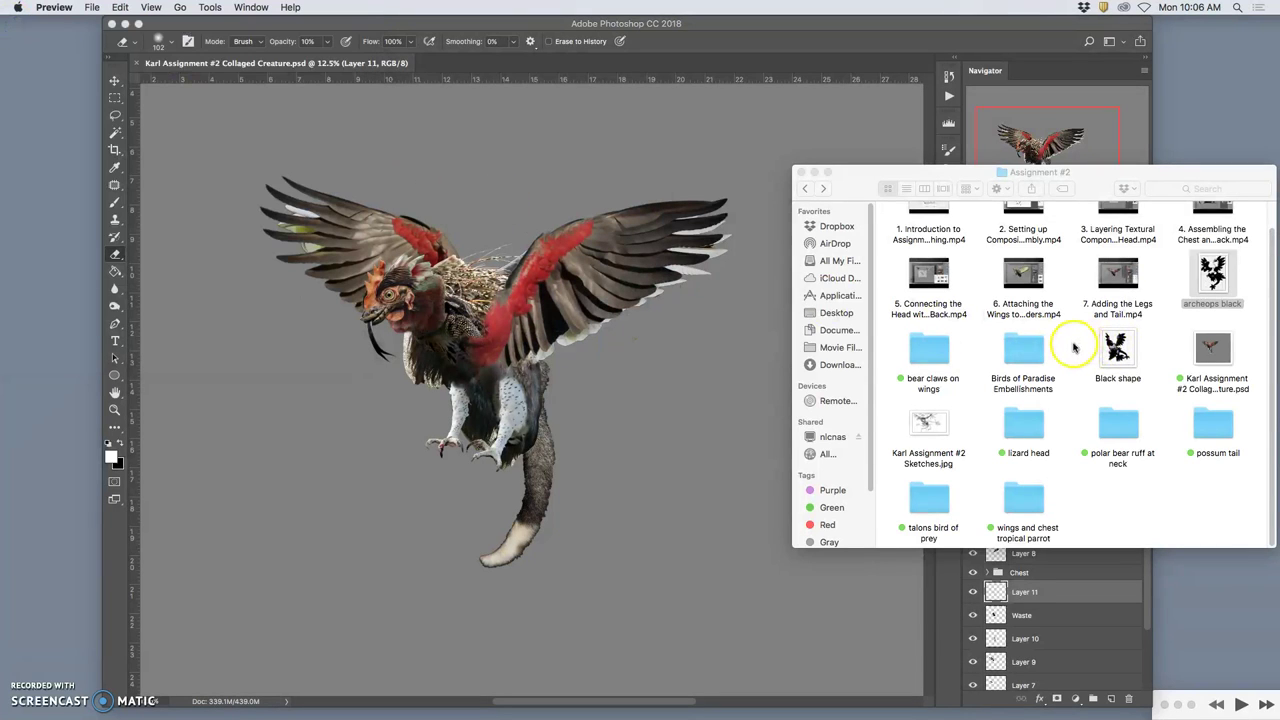
{"action": "double_click", "coordinate": [930, 362]}
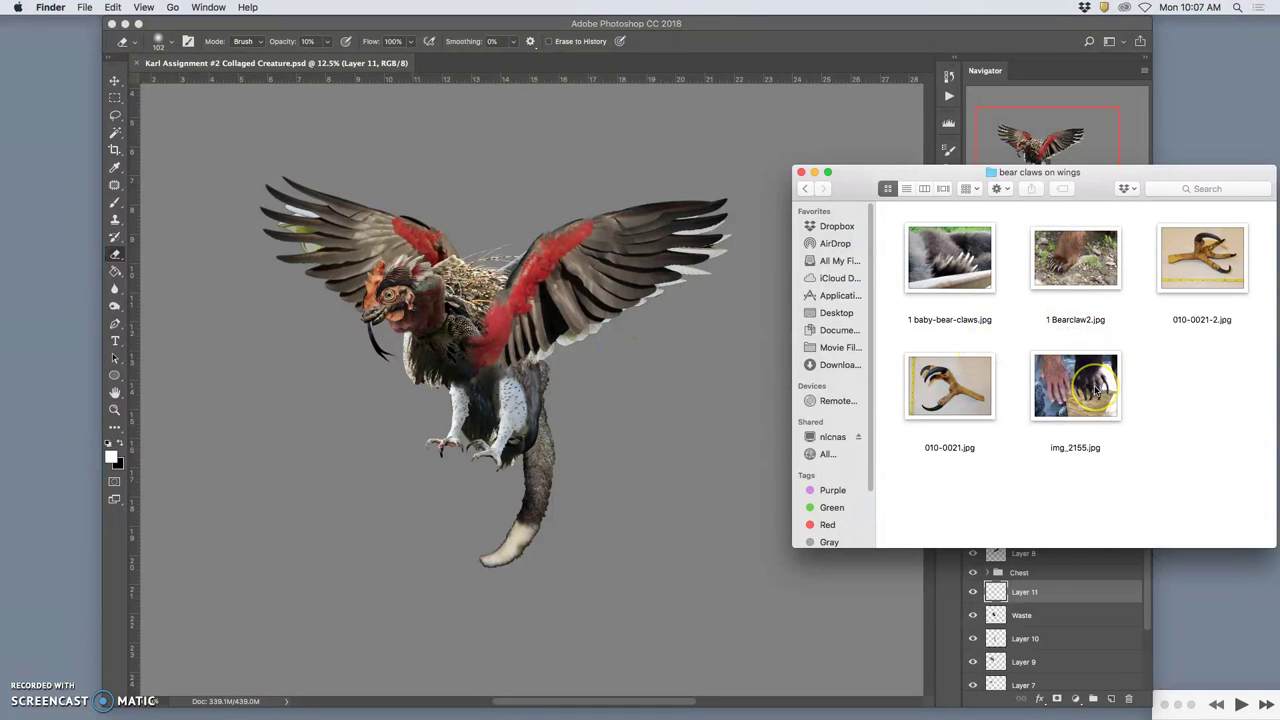
- Place img_2155.jpg from the bear claws on wings folder into the creature document in Photoshop
{"action": "left_click_drag", "start_coordinate": [1095, 389], "coordinate": [592, 476]}
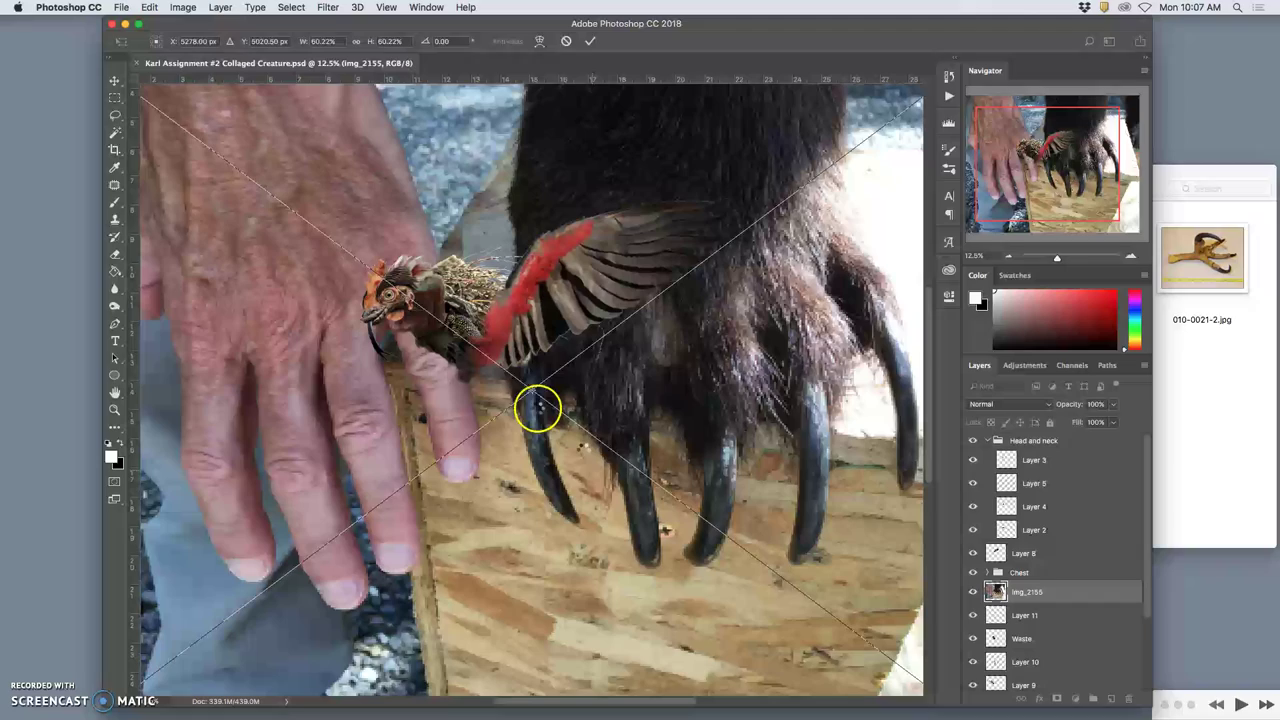
{"action": "key", "text": "Return"}
- Outline the black bear paw and its claws with the Lasso and copy the selection to a new layer
{"action": "key", "text": "e"}
{"action": "left_click", "coordinate": [115, 117]}
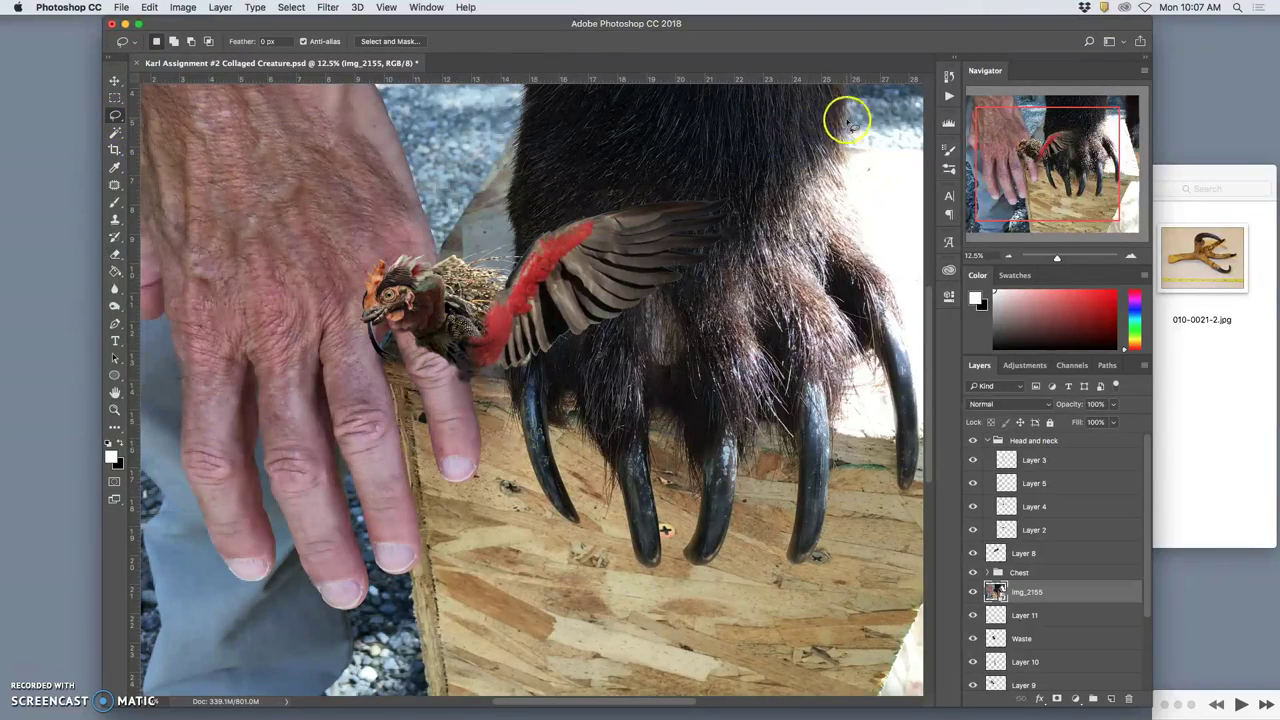
{"action": "scroll", "coordinate": [849, 125], "scroll_direction": "up", "scroll_amount": 4}
{"action": "mouse_move", "coordinate": [863, 190]}
{"action": "left_mouse_down"}
{"action": "mouse_move", "coordinate": [818, 175]}
{"action": "mouse_move", "coordinate": [544, 184]}
{"action": "mouse_move", "coordinate": [491, 220]}
{"action": "mouse_move", "coordinate": [447, 337]}
{"action": "mouse_move", "coordinate": [444, 483]}
{"action": "mouse_move", "coordinate": [453, 564]}
{"action": "mouse_move", "coordinate": [492, 643]}
{"action": "mouse_move", "coordinate": [534, 677]}
{"action": "mouse_move", "coordinate": [530, 584]}
{"action": "left_mouse_up"}
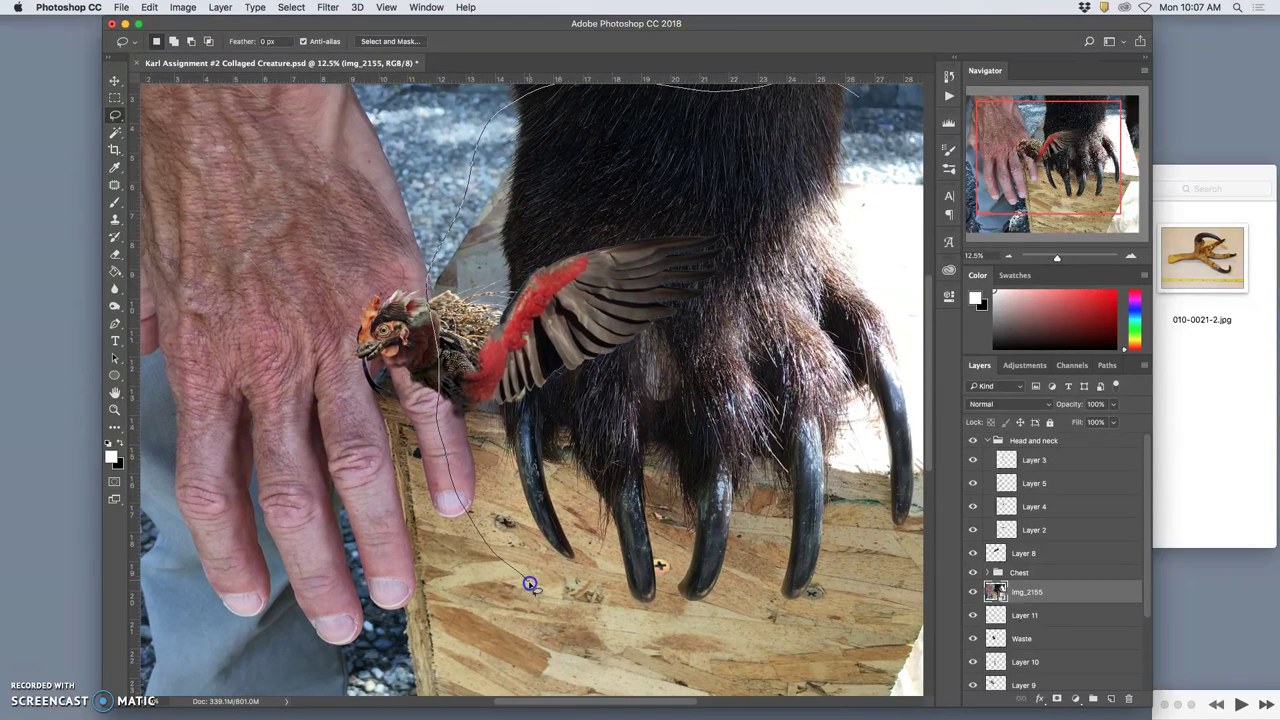
{"action": "mouse_move", "coordinate": [654, 638]}
{"action": "left_mouse_down"}
{"action": "mouse_move", "coordinate": [745, 638]}
{"action": "mouse_move", "coordinate": [853, 605]}
{"action": "left_mouse_up"}
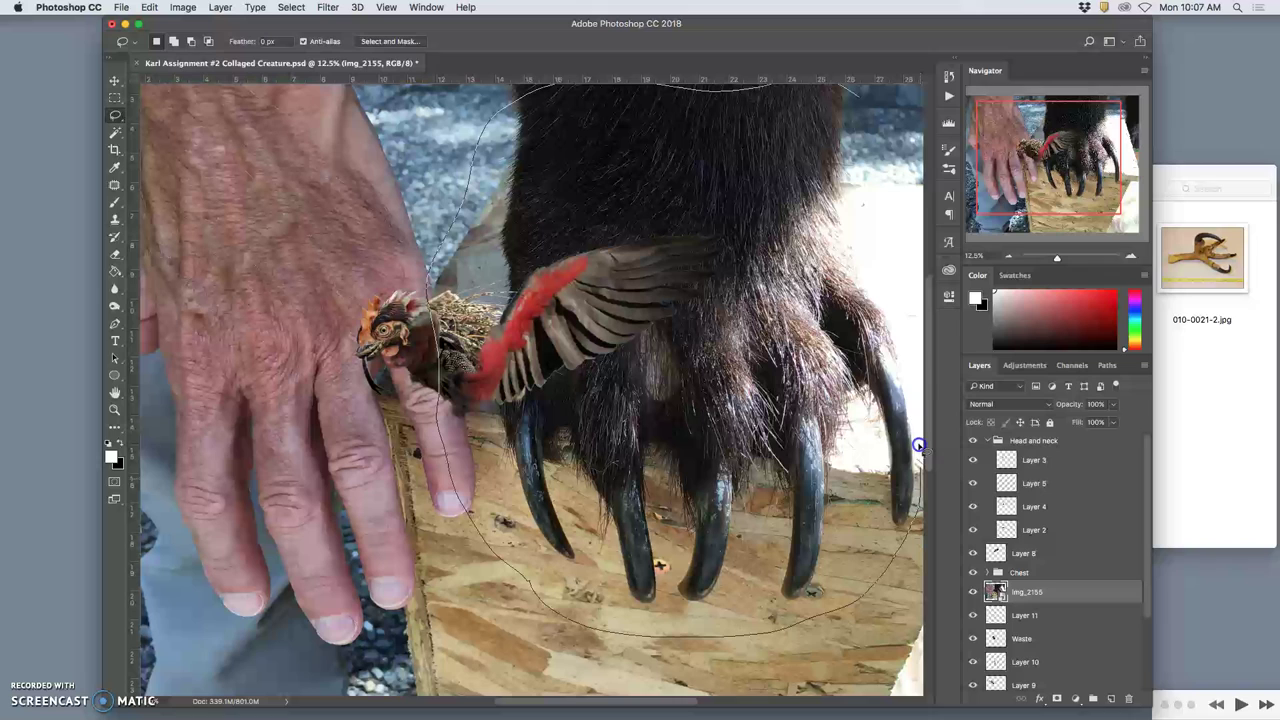
{"action": "left_click_drag", "start_coordinate": [863, 120], "coordinate": [860, 114]}
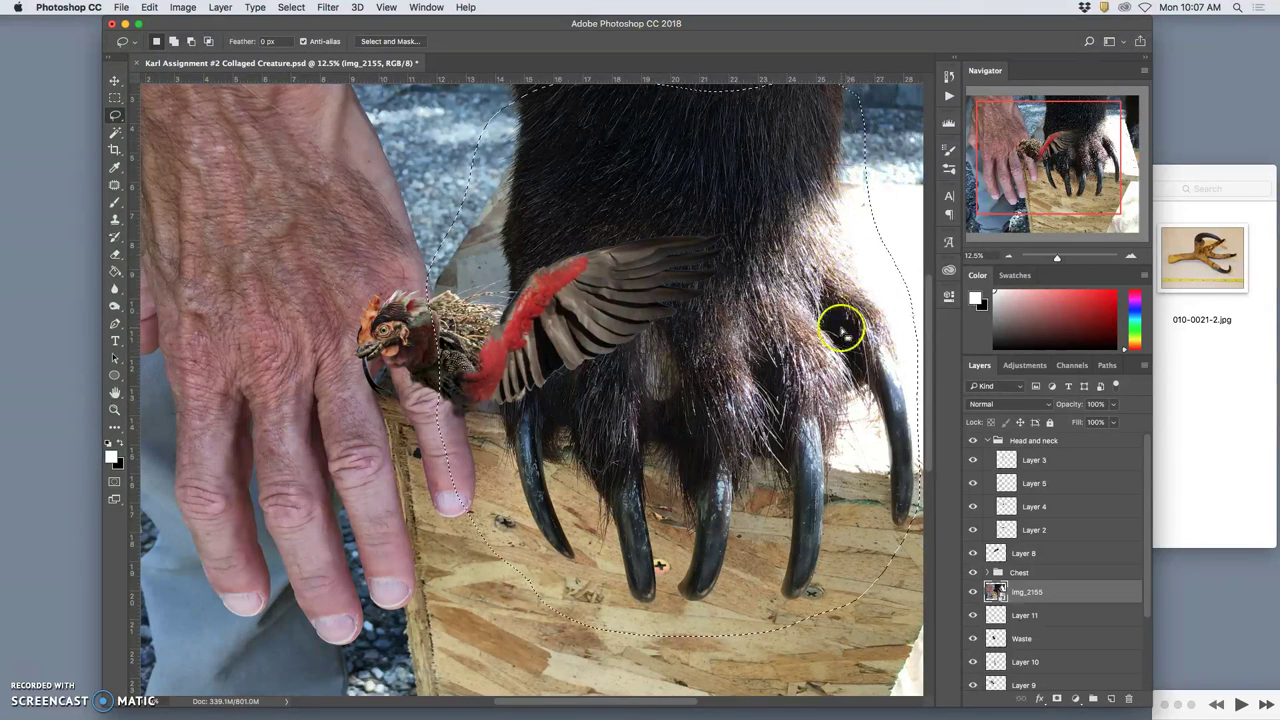
{"action": "key", "text": "super+j"}
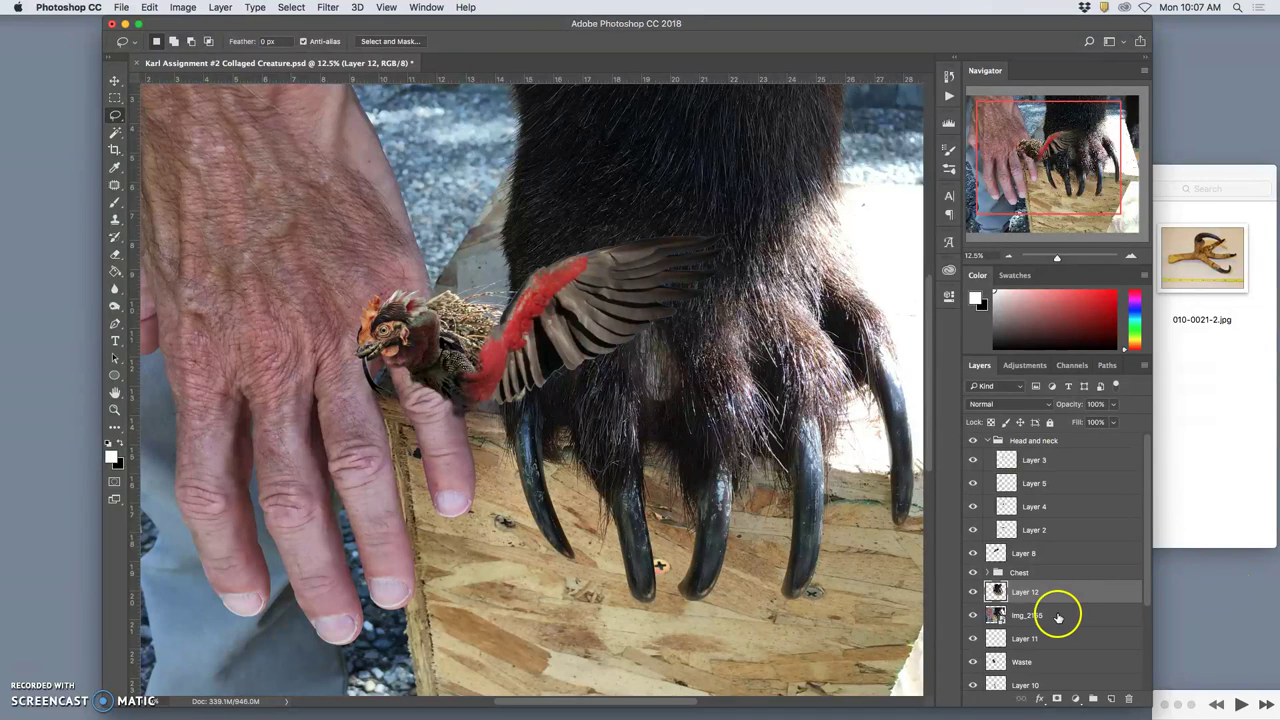
- Delete the placed img_2155 photo layer, keeping the cut-out paw
{"action": "left_click", "coordinate": [1058, 615]}
{"action": "key", "text": "Delete"}
{"action": "key", "text": "super+t"}
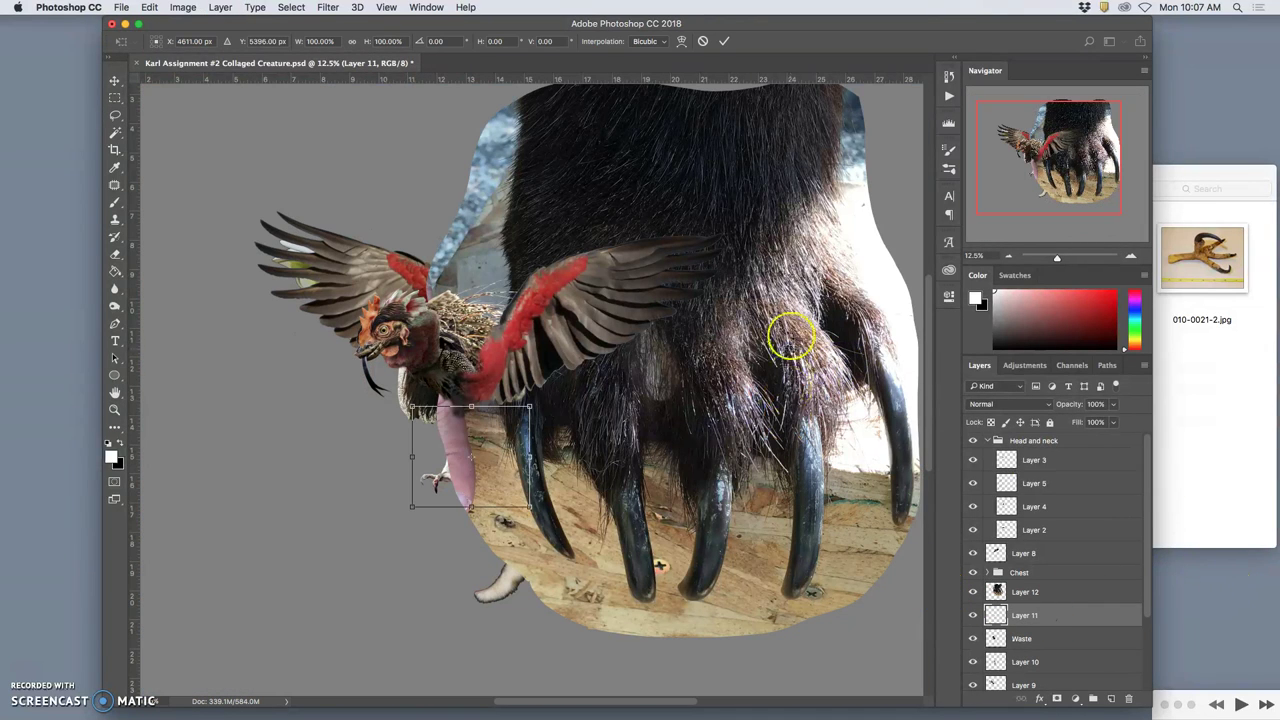
{"action": "key", "text": "Return"}
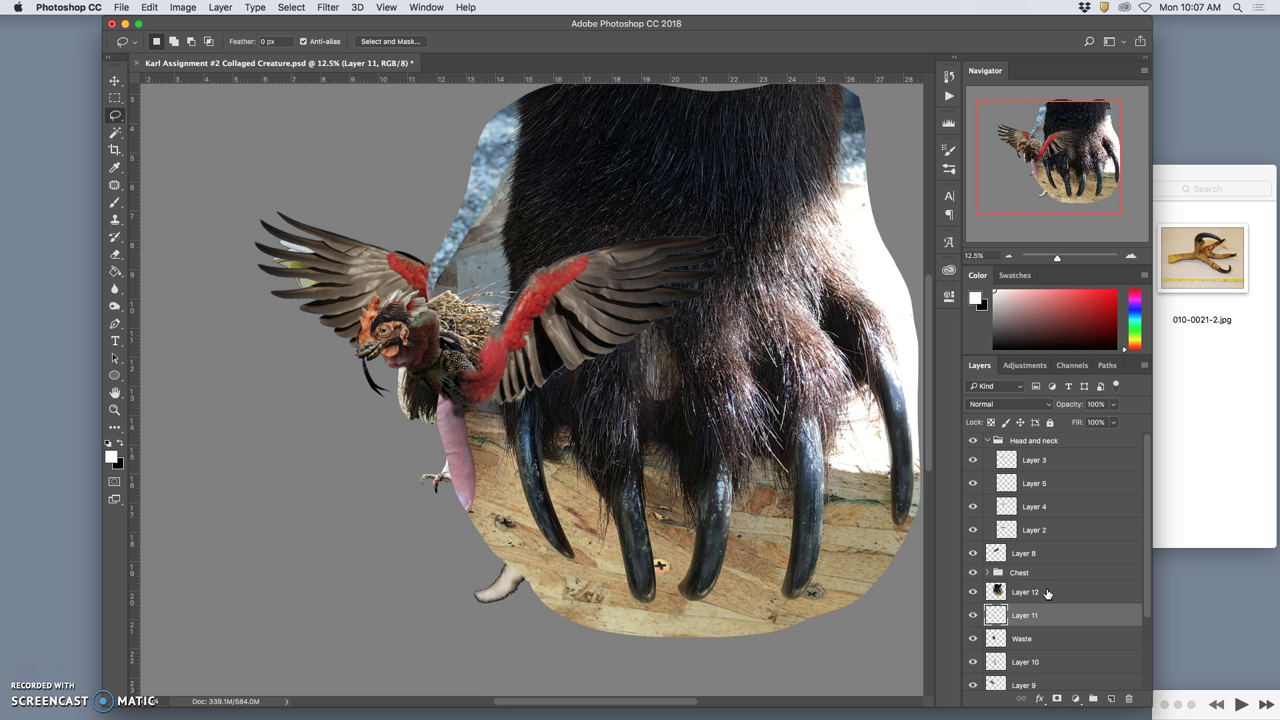
- Scale the black paw layer to about 35.59%, rotate it to about -116.81° and move it behind the creature's larger wing
{"action": "left_click", "coordinate": [1047, 591]}
{"action": "key", "text": "super+t"}
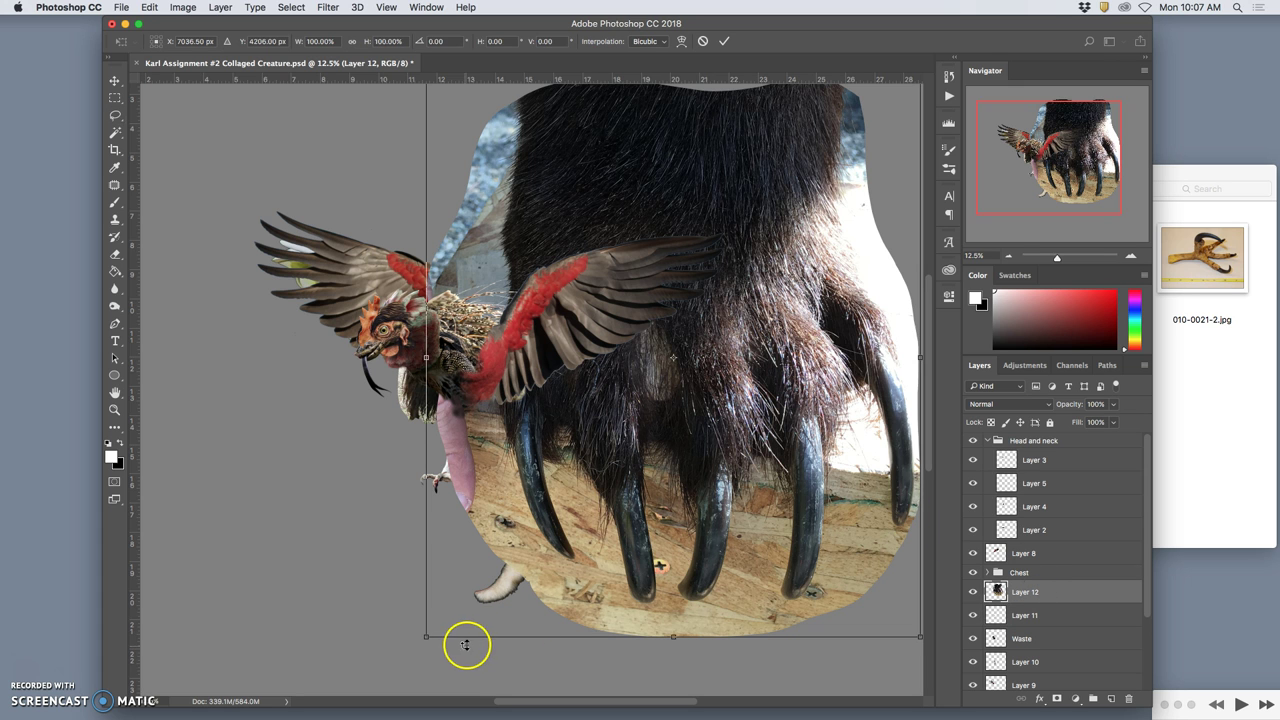
{"action": "left_click_drag", "start_coordinate": [426, 638], "coordinate": [755, 287]}
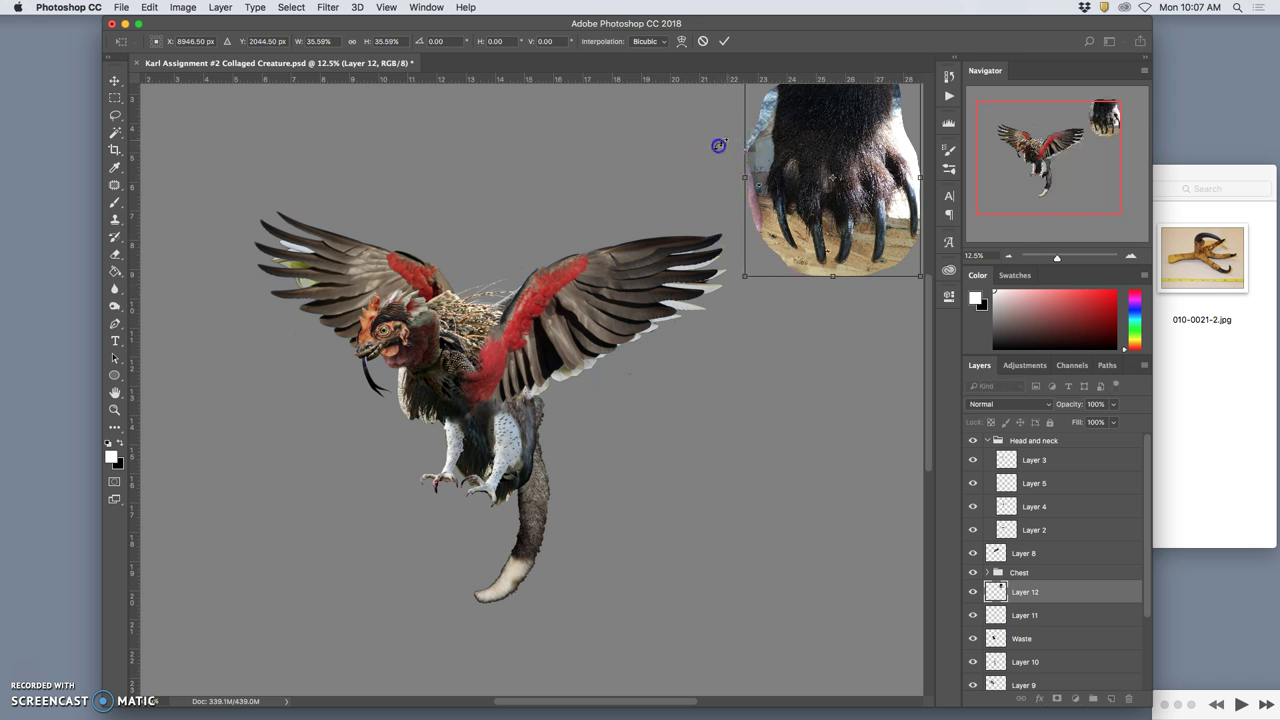
{"action": "left_click_drag", "start_coordinate": [718, 145], "coordinate": [722, 276]}
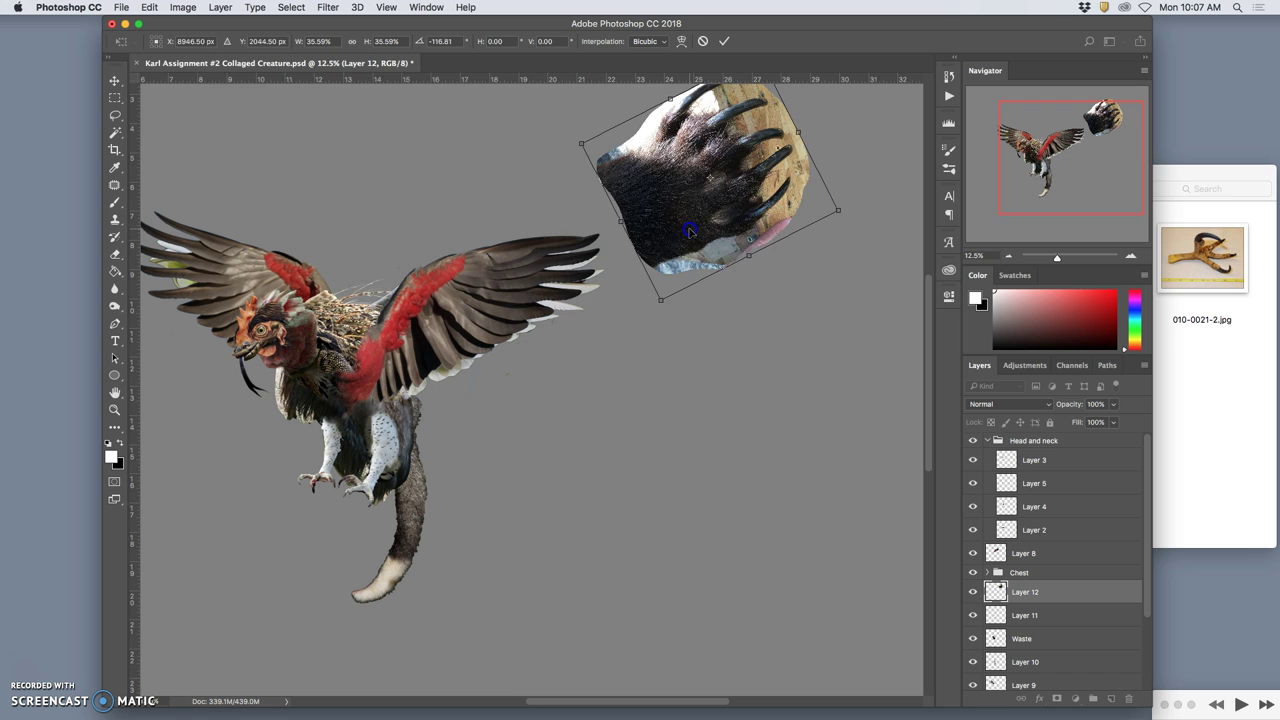
{"action": "left_click_drag", "start_coordinate": [690, 231], "coordinate": [438, 272]}
{"action": "left_click", "coordinate": [1234, 463]}
{"action": "left_click", "coordinate": [1121, 410]}
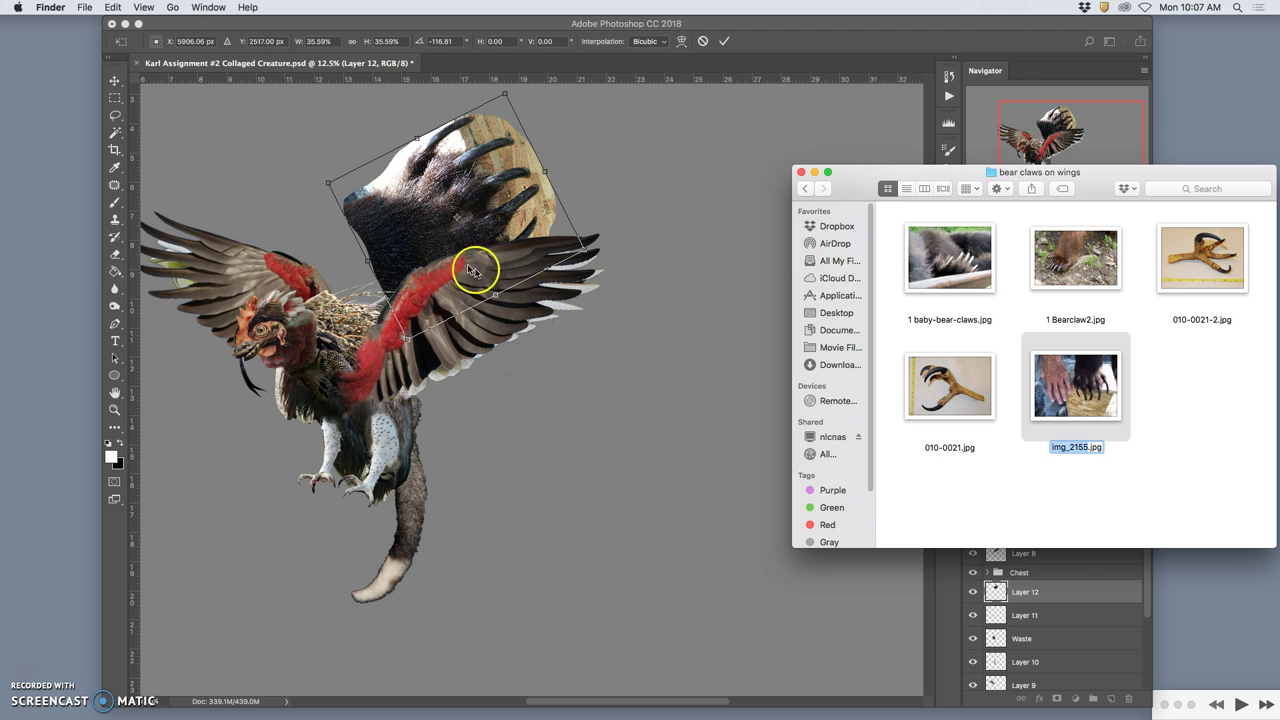
{"action": "left_click", "coordinate": [533, 278]}
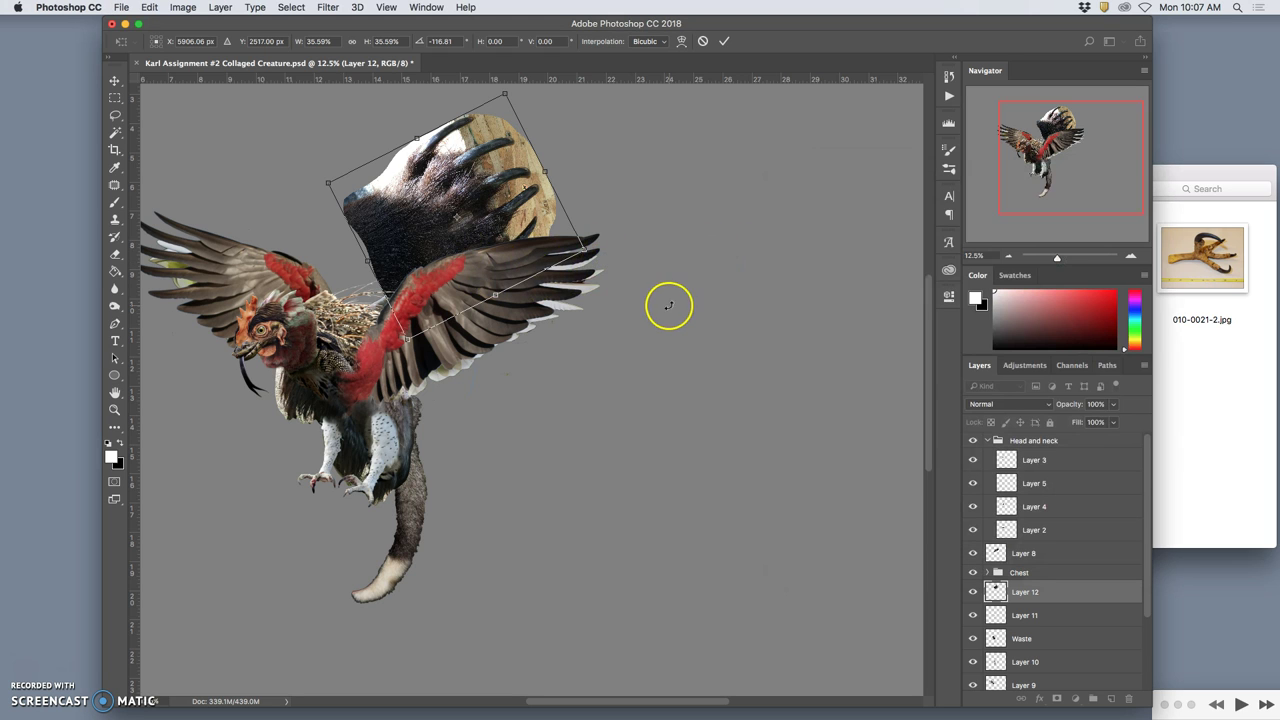
{"action": "key", "text": "Return"}
- Delete the black bear paw layer, Layer 12
{"action": "left_click", "coordinate": [1046, 589]}
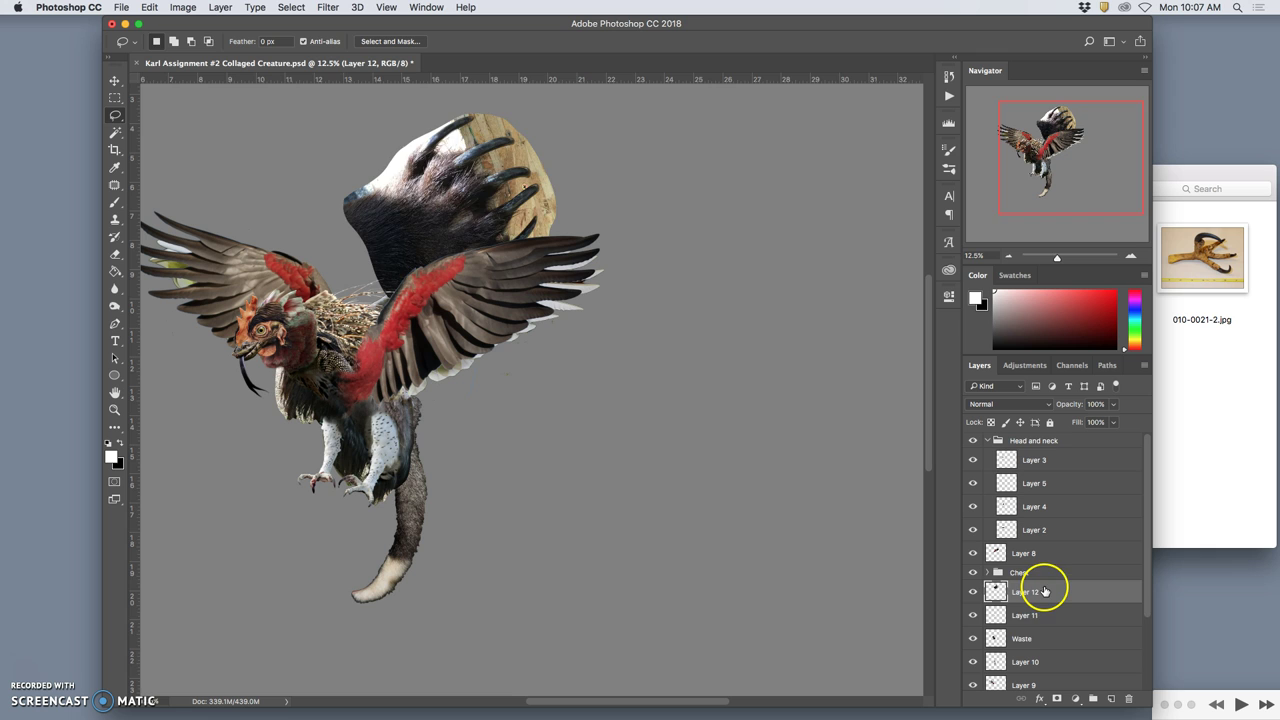
{"action": "key", "text": "Delete"}
{"action": "scroll", "coordinate": [643, 437], "scroll_direction": "left", "scroll_amount": 5}
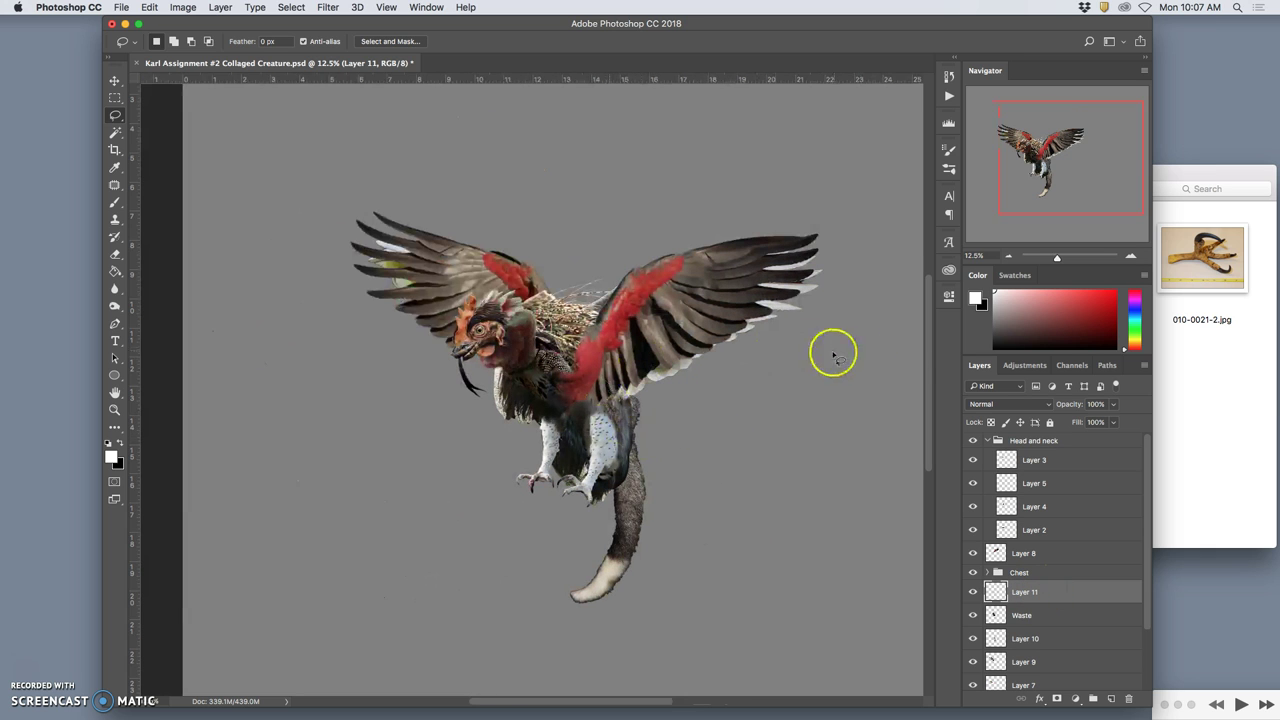
- Switch to Finder and place 1 Bearclaw2.jpg into the creature document in Photoshop
{"action": "left_click", "coordinate": [1249, 394]}
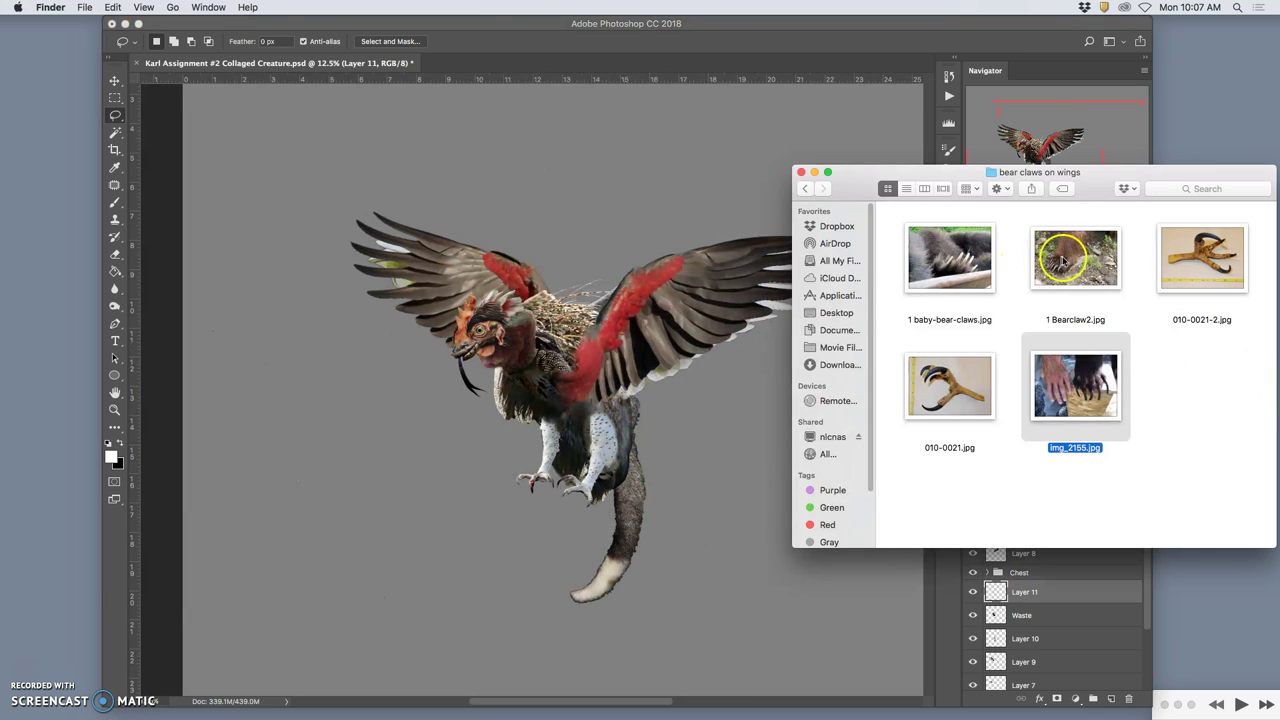
{"action": "left_click_drag", "start_coordinate": [1072, 256], "coordinate": [674, 471]}
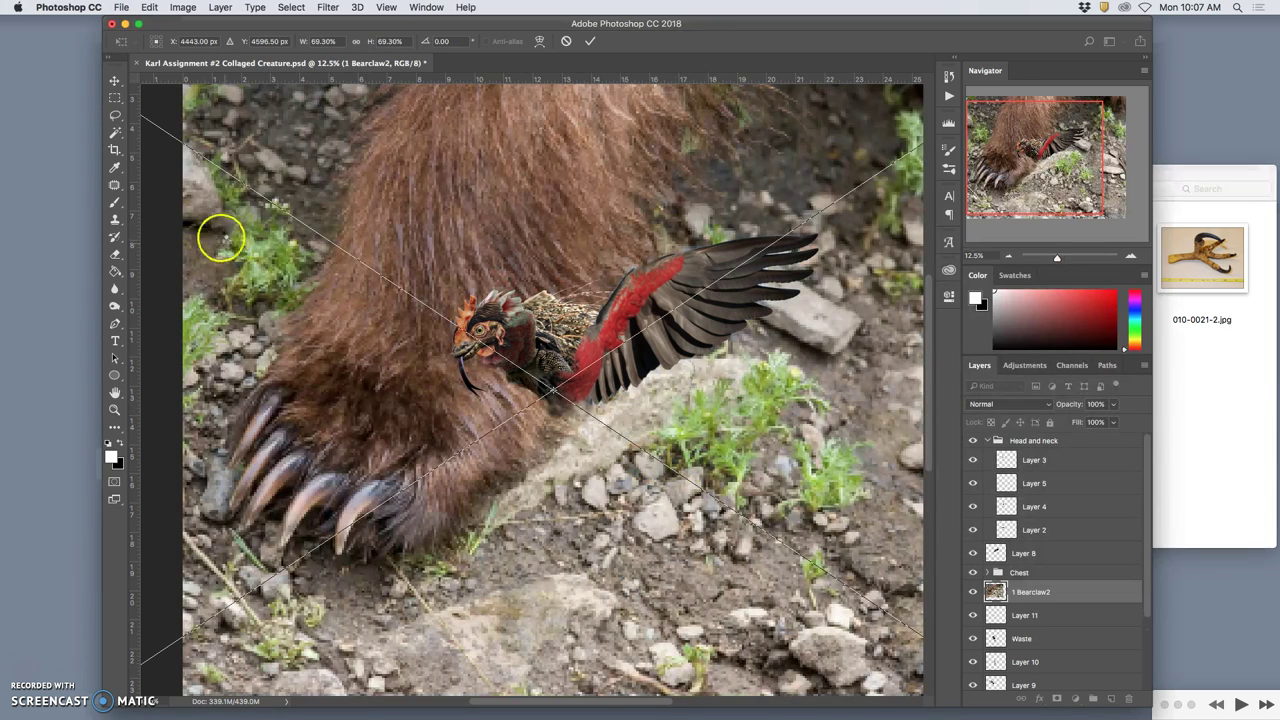
{"action": "key", "text": "Return"}
- Lasso the brown bear paw with its claws onto a new layer and delete the placed 1 Bearclaw2 layer
{"action": "left_click", "coordinate": [115, 116]}
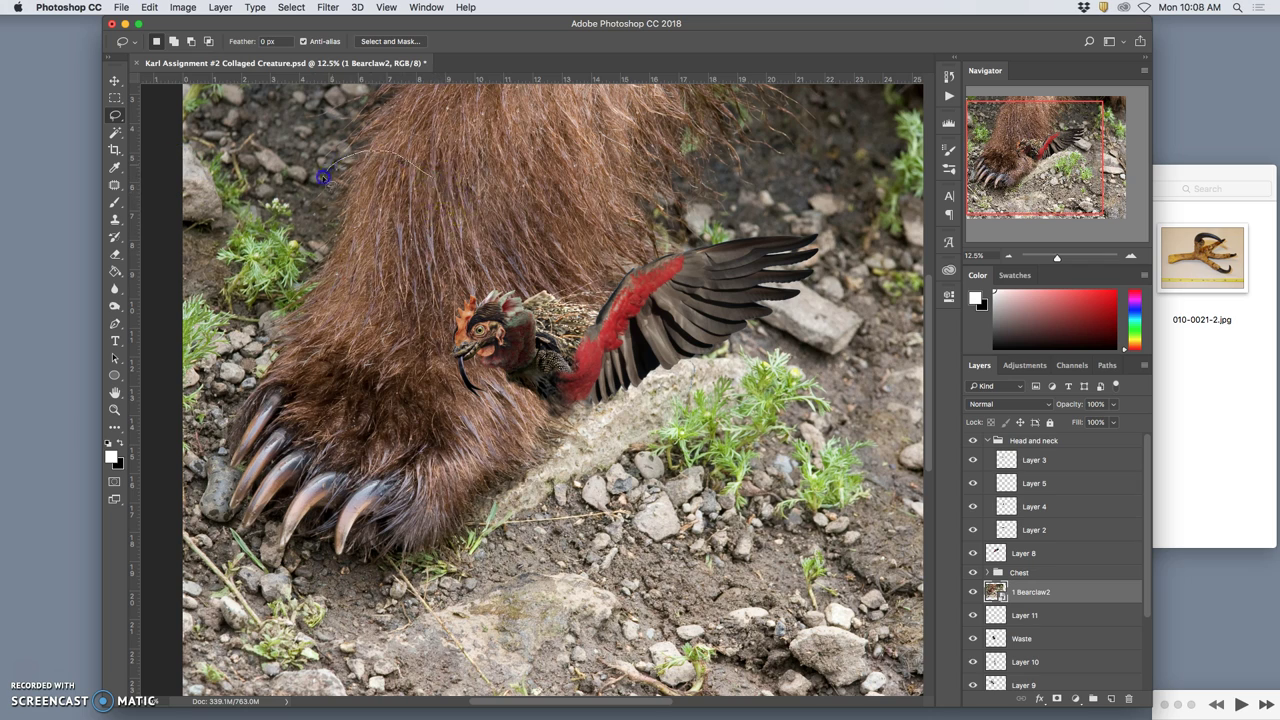
{"action": "scroll", "coordinate": [517, 129], "scroll_direction": "up", "scroll_amount": 5}
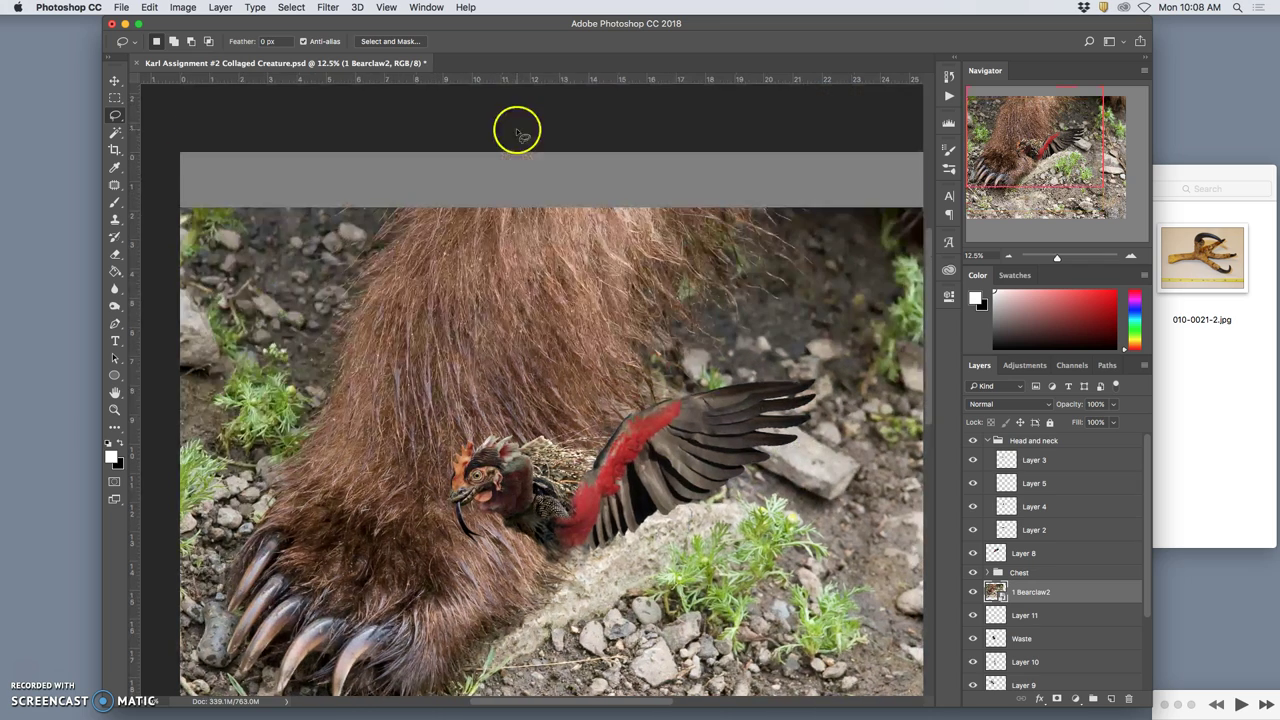
{"action": "scroll", "coordinate": [517, 129], "scroll_direction": "down", "scroll_amount": 4}
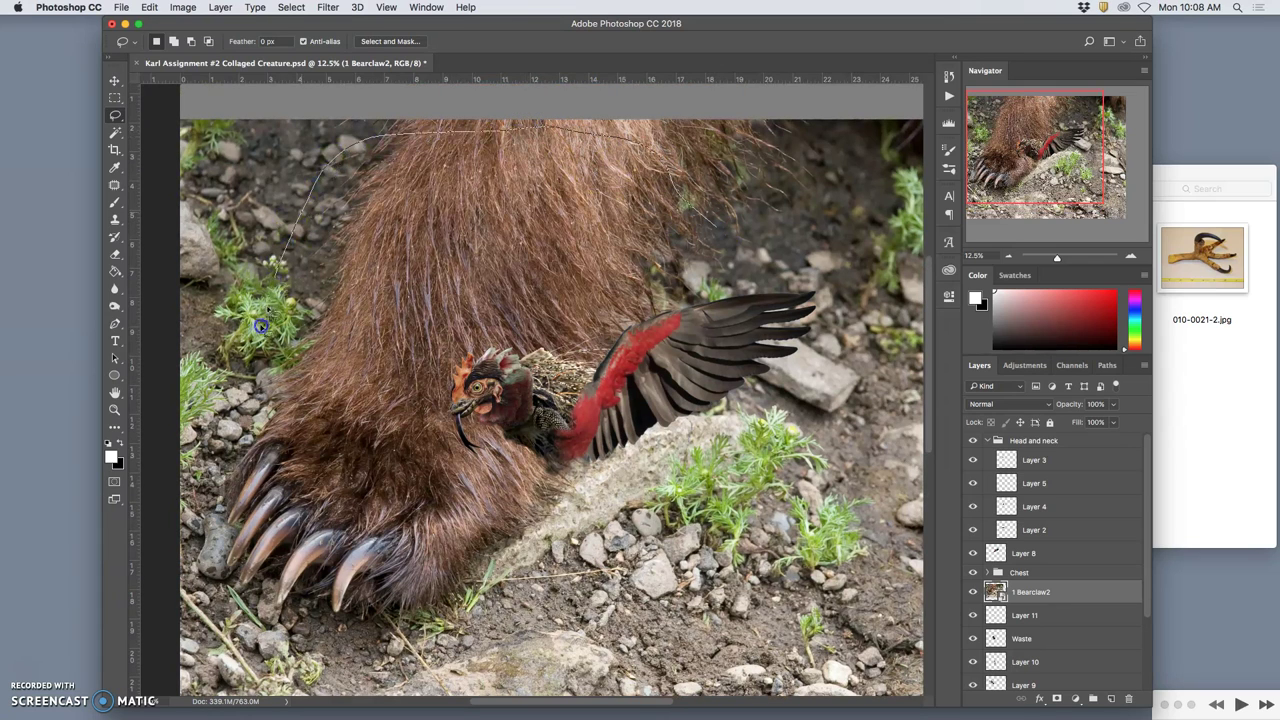
{"action": "left_click_drag", "start_coordinate": [261, 325], "coordinate": [207, 492]}
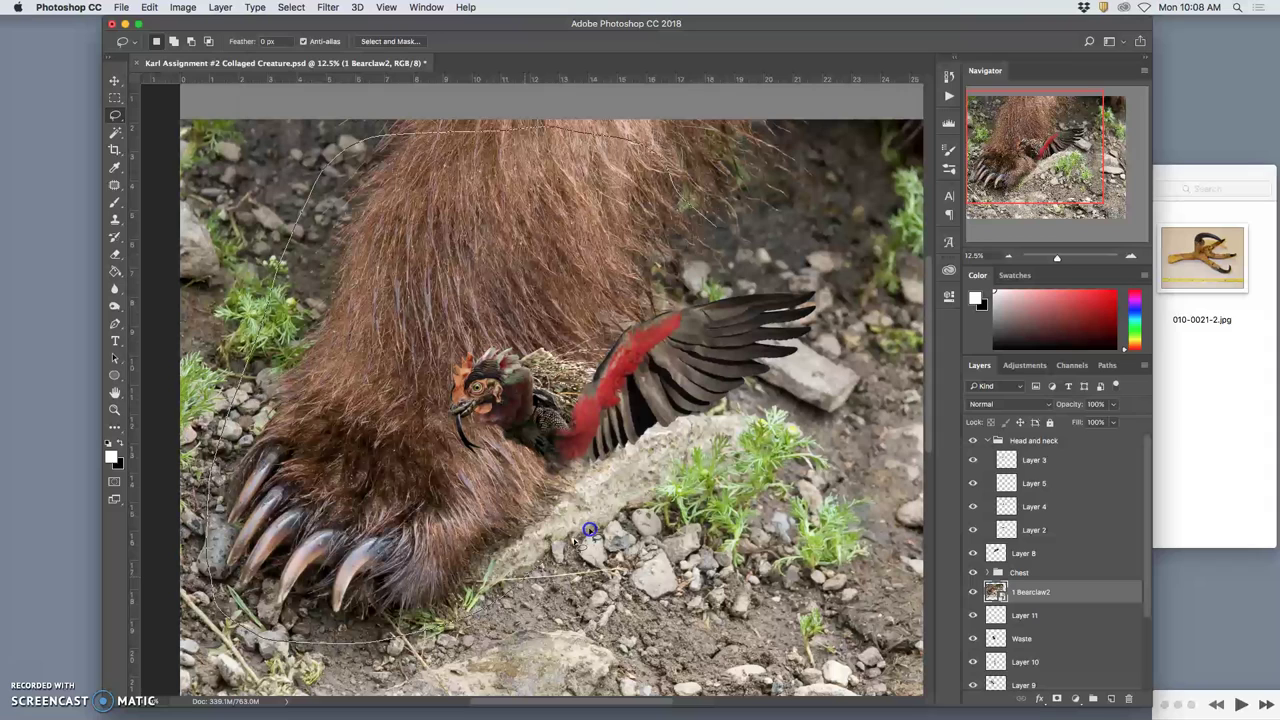
{"action": "left_click_drag", "start_coordinate": [590, 530], "coordinate": [690, 323]}
{"action": "left_click_drag", "start_coordinate": [731, 232], "coordinate": [733, 236]}
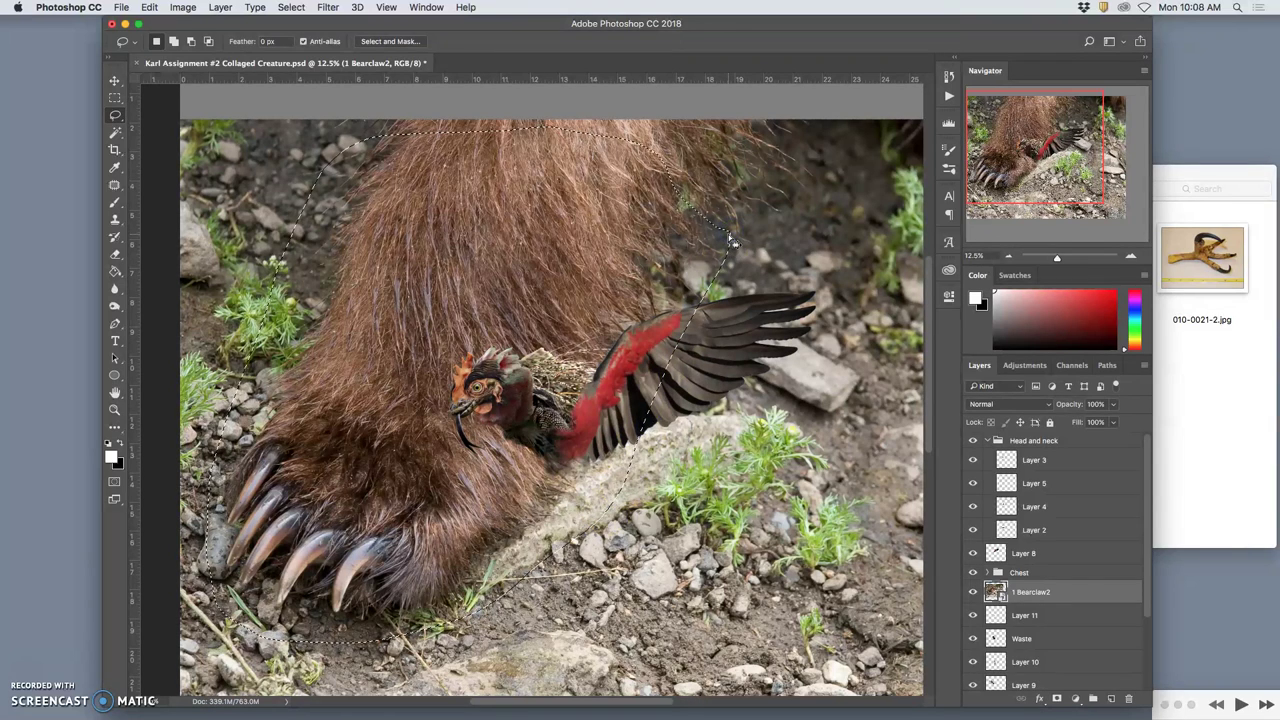
{"action": "key", "text": "ctrl+j"}
{"action": "left_click", "coordinate": [1068, 608]}
{"action": "key", "text": "Delete"}
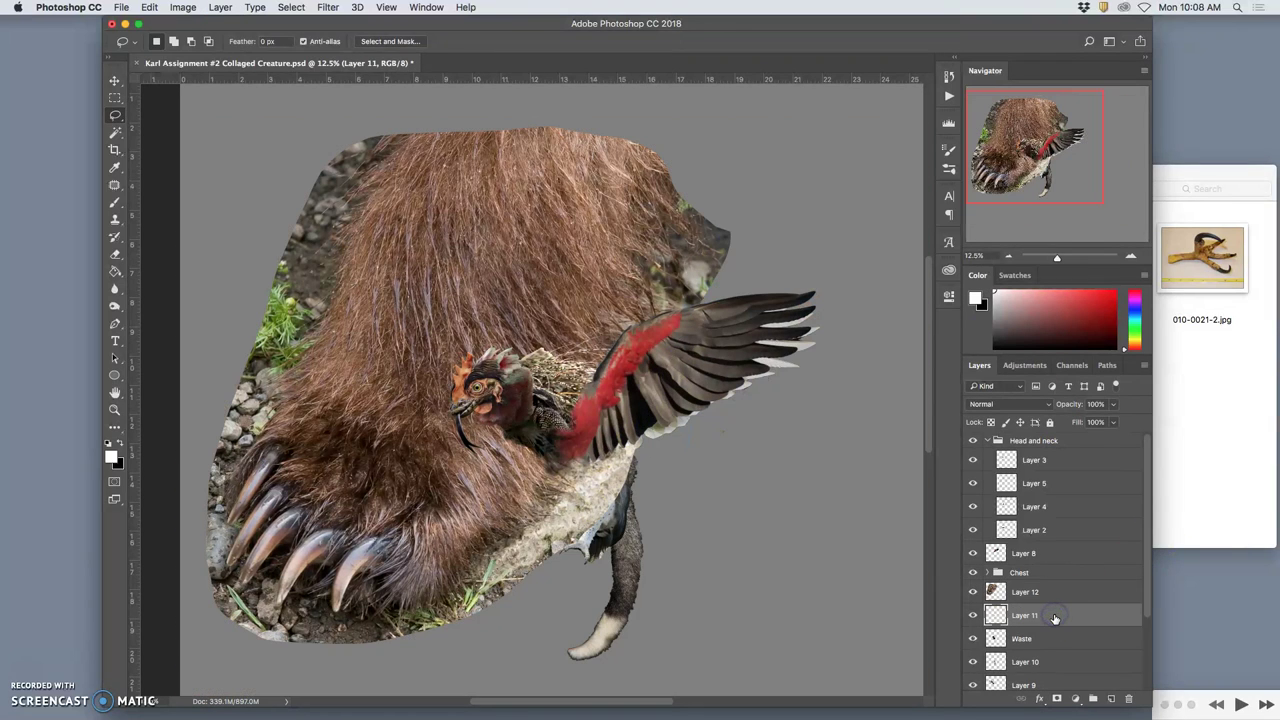
- Scale the brown bear paw on Layer 12 to about 20.74%, rotate it to about 107.19° and place it over the smaller wing's base
{"action": "left_click", "coordinate": [1040, 593]}
{"action": "key", "text": "ctrl+t"}
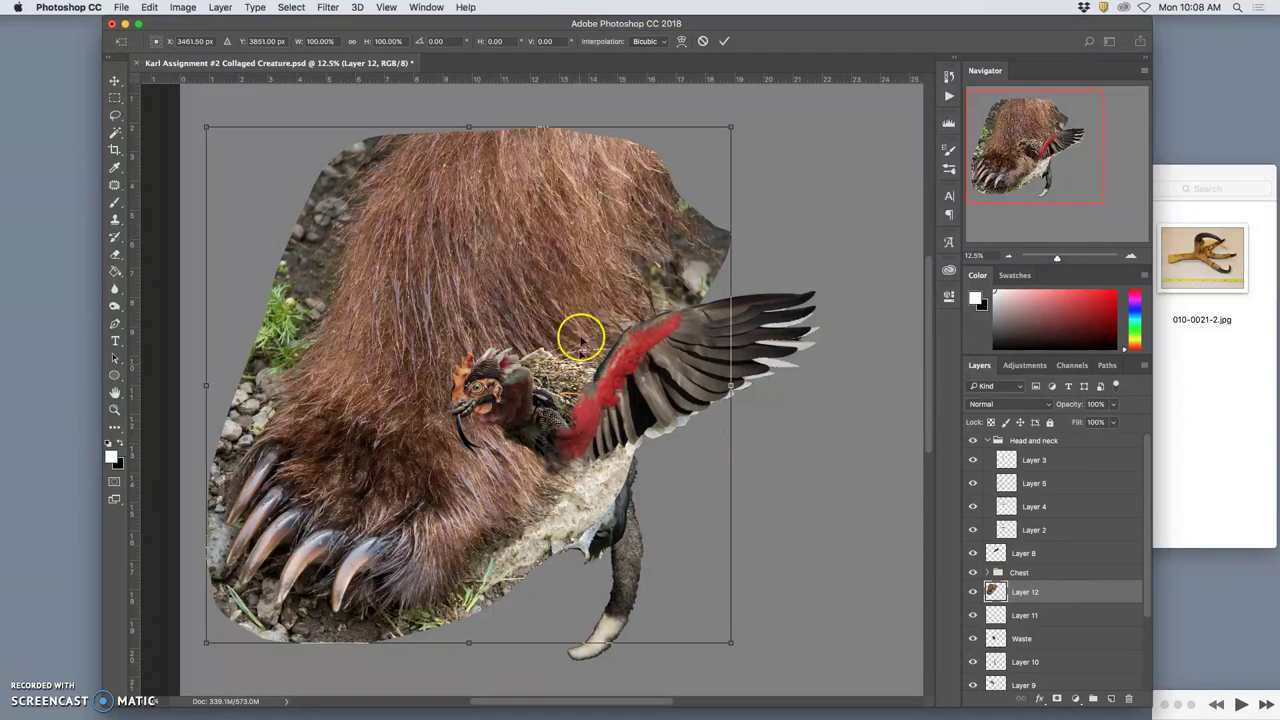
{"action": "left_click_drag", "start_coordinate": [732, 126], "coordinate": [357, 674]}
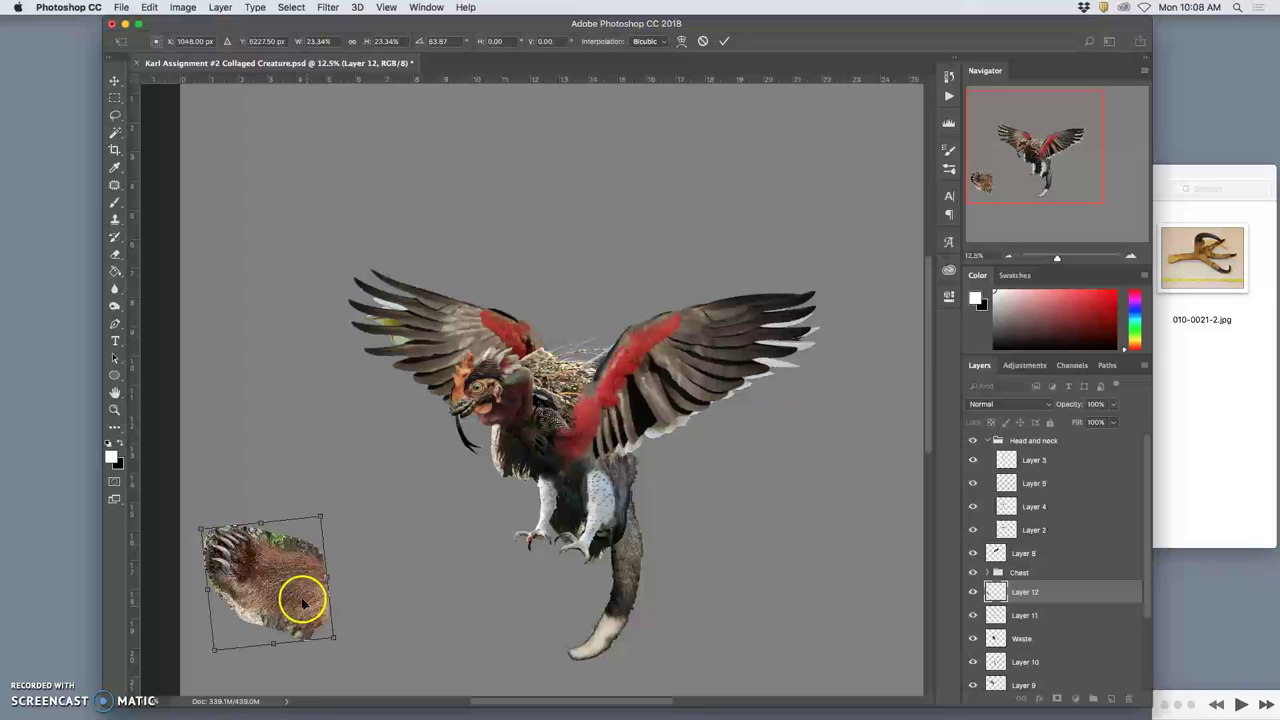
{"action": "left_click_drag", "start_coordinate": [300, 597], "coordinate": [491, 349]}
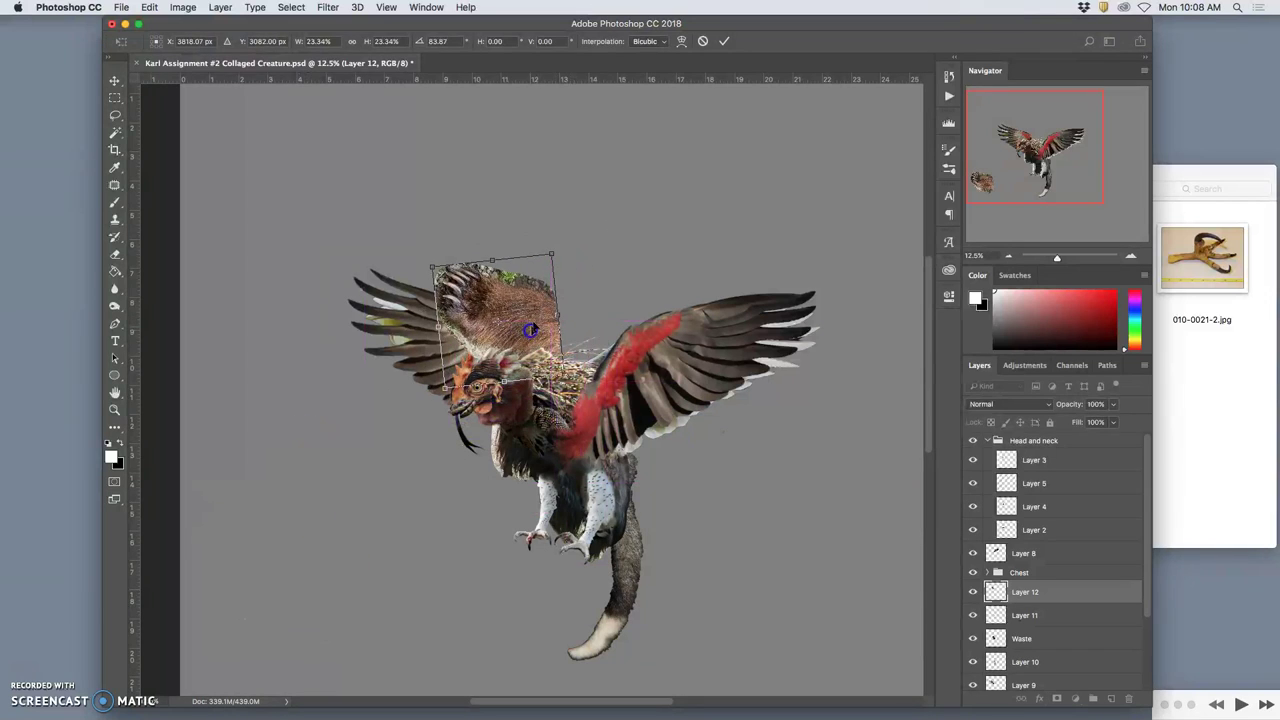
{"action": "left_click_drag", "start_coordinate": [569, 249], "coordinate": [550, 329]}
{"action": "left_click_drag", "start_coordinate": [590, 286], "coordinate": [549, 333]}
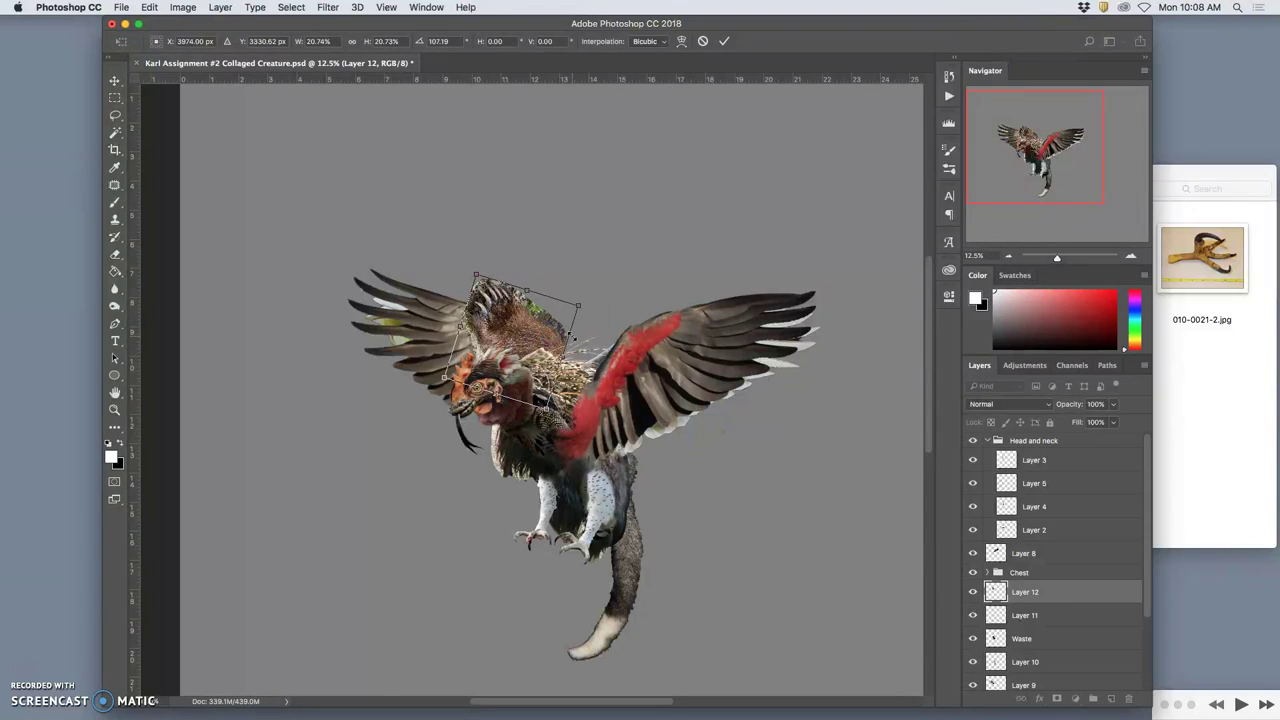
- Warp the bear paw so the inner edge of its forearm curves up toward the creature's back
{"action": "right_click", "coordinate": [545, 330]}
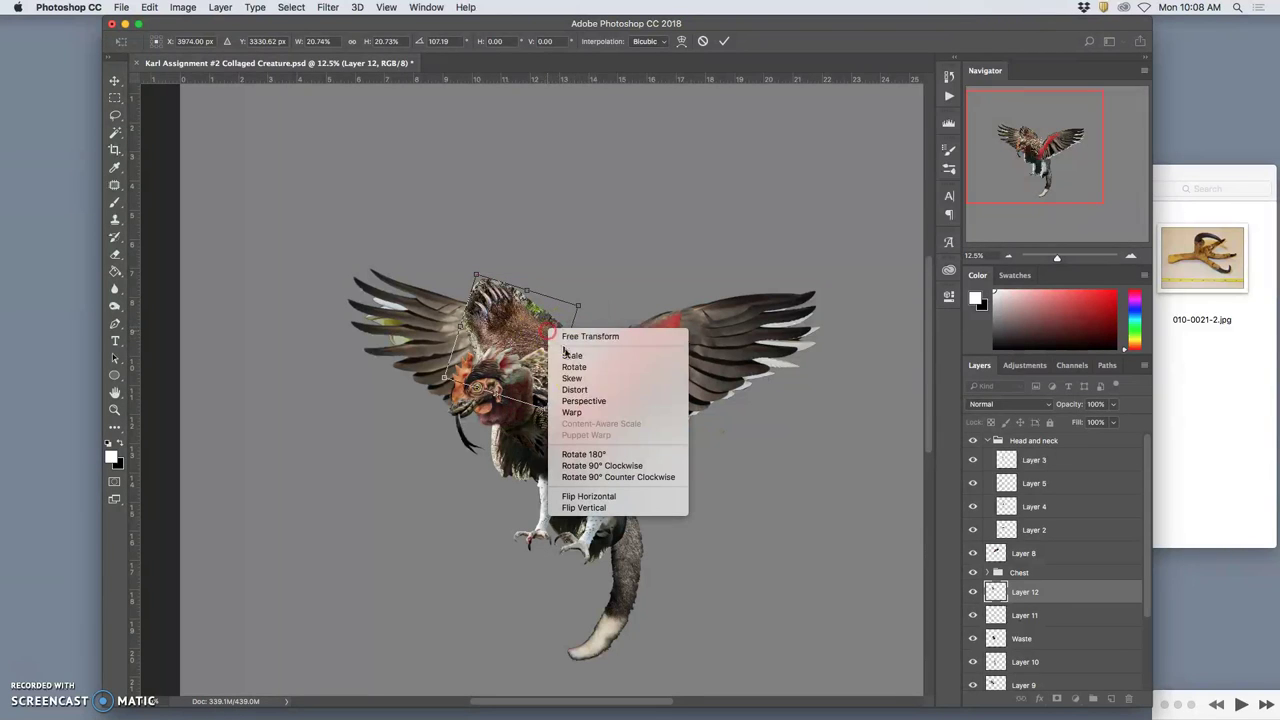
{"action": "left_click", "coordinate": [584, 409]}
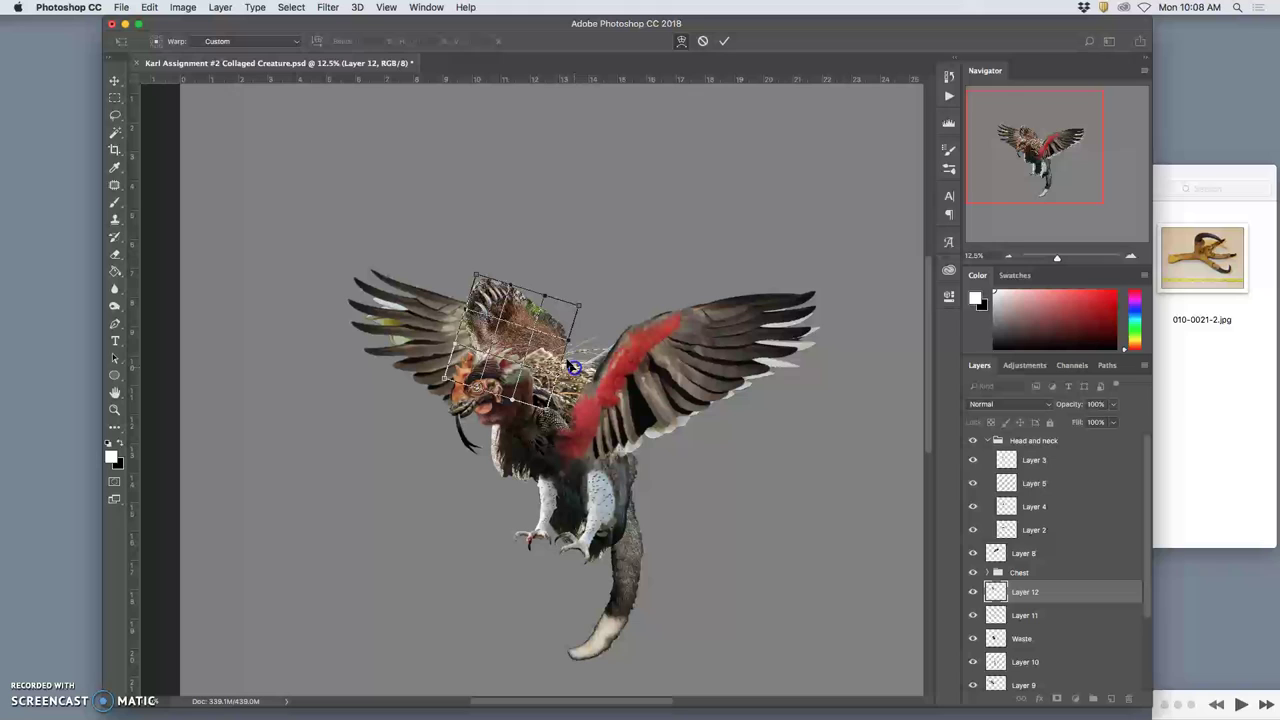
{"action": "left_click_drag", "start_coordinate": [572, 368], "coordinate": [560, 322]}
{"action": "left_click_drag", "start_coordinate": [580, 380], "coordinate": [564, 327]}
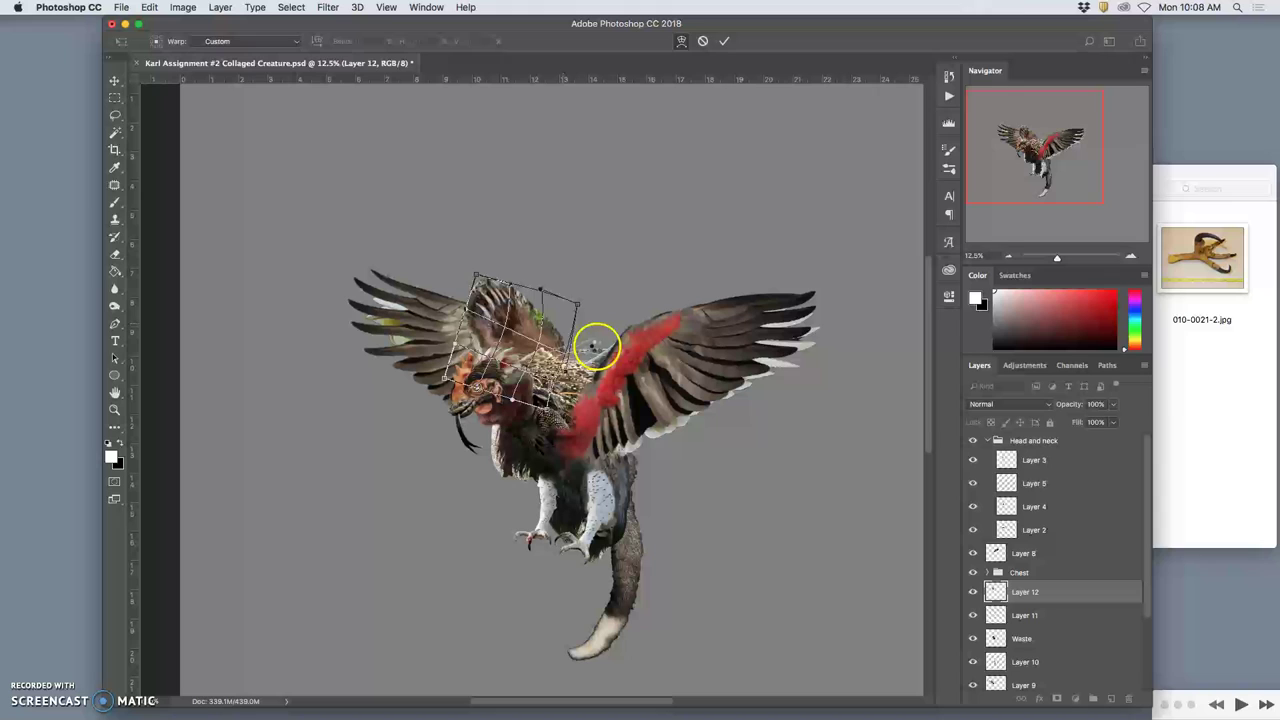
{"action": "key", "text": "Return"}
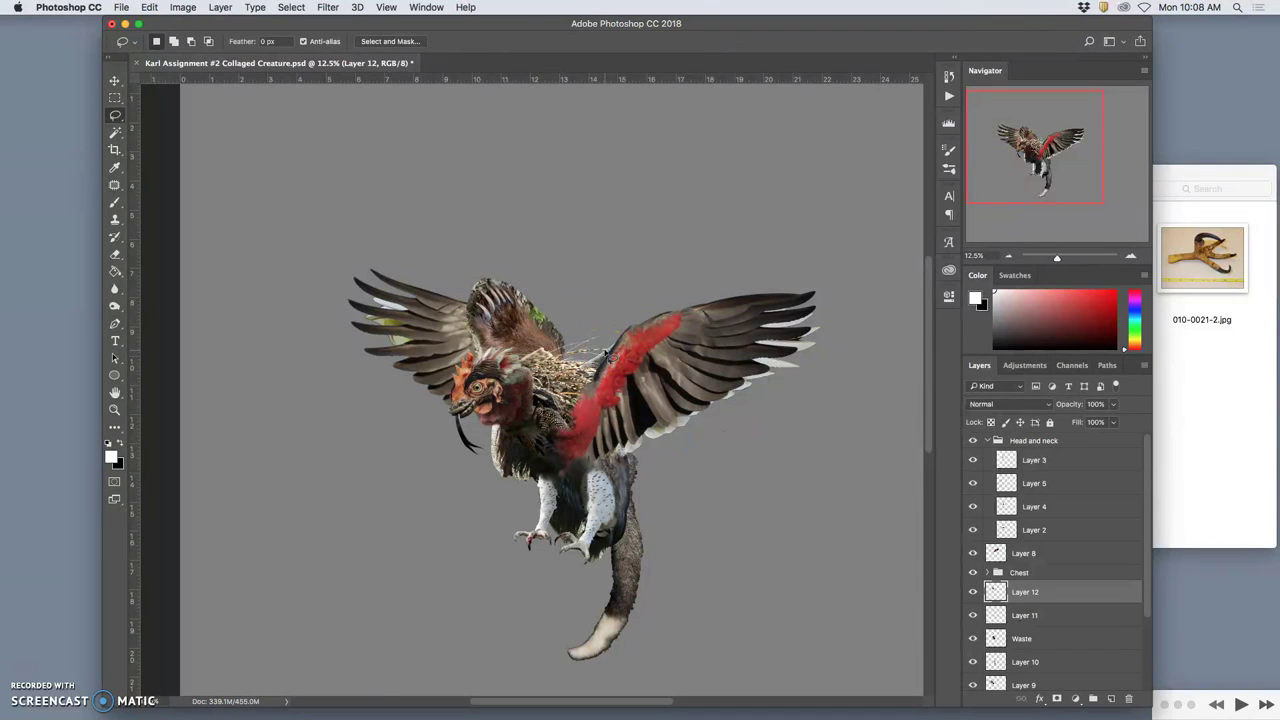
- Distort the bear paw to about 110.76% width and 106.79% height by pulling its two upper corners outward
{"action": "key", "text": "super+equal"}
{"action": "key", "text": "super+equal"}
{"action": "mouse_move", "coordinate": [574, 342]}
{"action": "left_mouse_down"}
{"action": "mouse_move", "coordinate": [483, 222]}
{"action": "mouse_move", "coordinate": [423, 200]}
{"action": "mouse_move", "coordinate": [444, 188]}
{"action": "mouse_move", "coordinate": [541, 221]}
{"action": "mouse_move", "coordinate": [517, 220]}
{"action": "left_mouse_up"}
{"action": "key", "text": "super+t"}
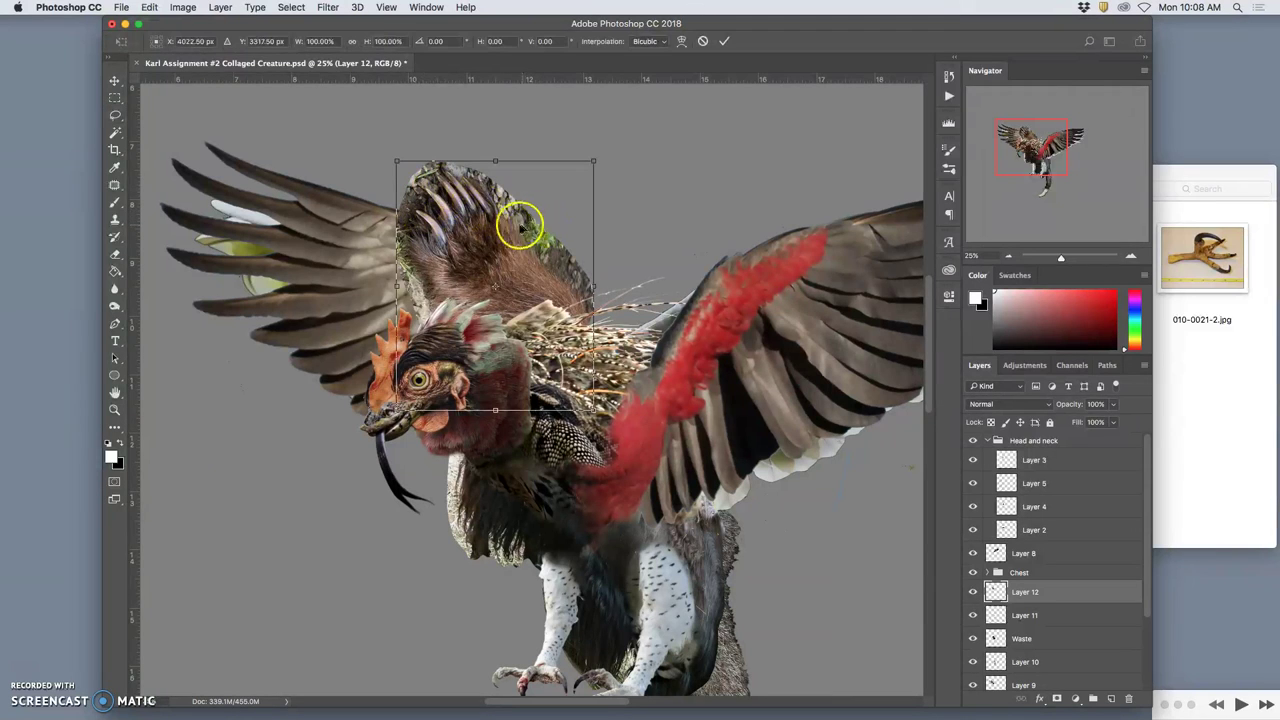
{"action": "right_click", "coordinate": [514, 221]}
{"action": "left_click", "coordinate": [550, 280]}
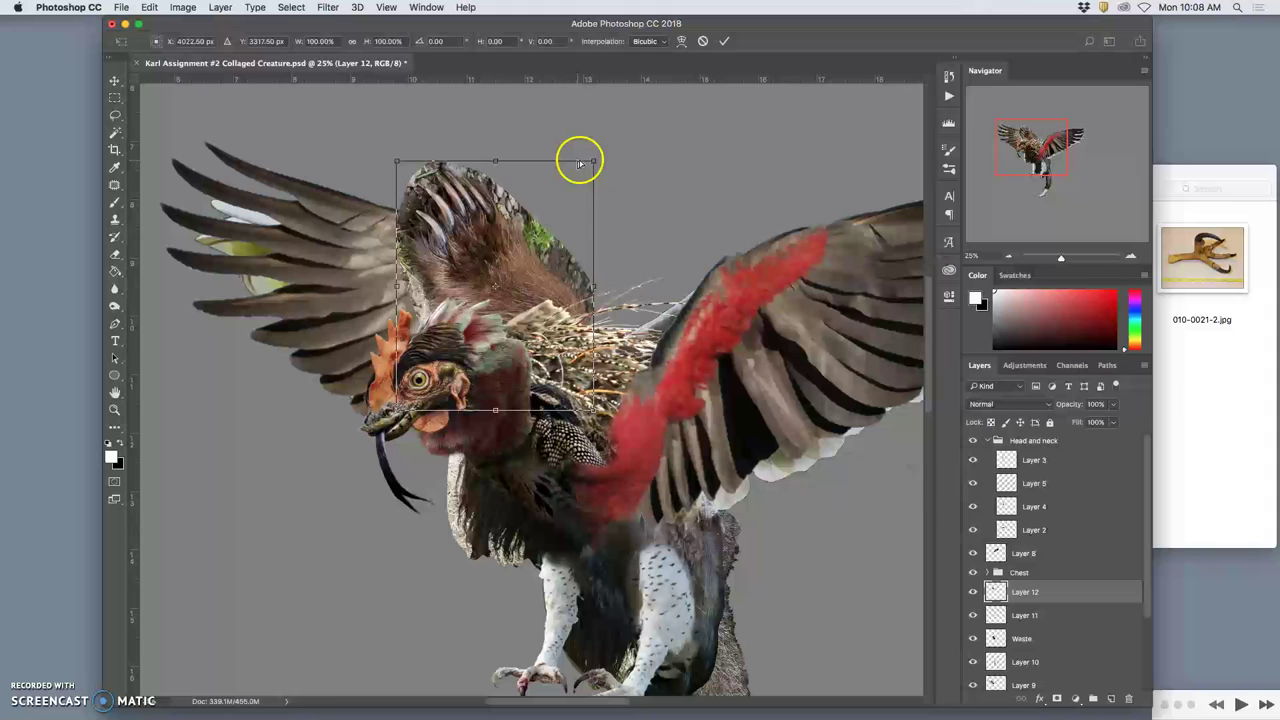
{"action": "left_click_drag", "start_coordinate": [591, 162], "coordinate": [612, 162]}
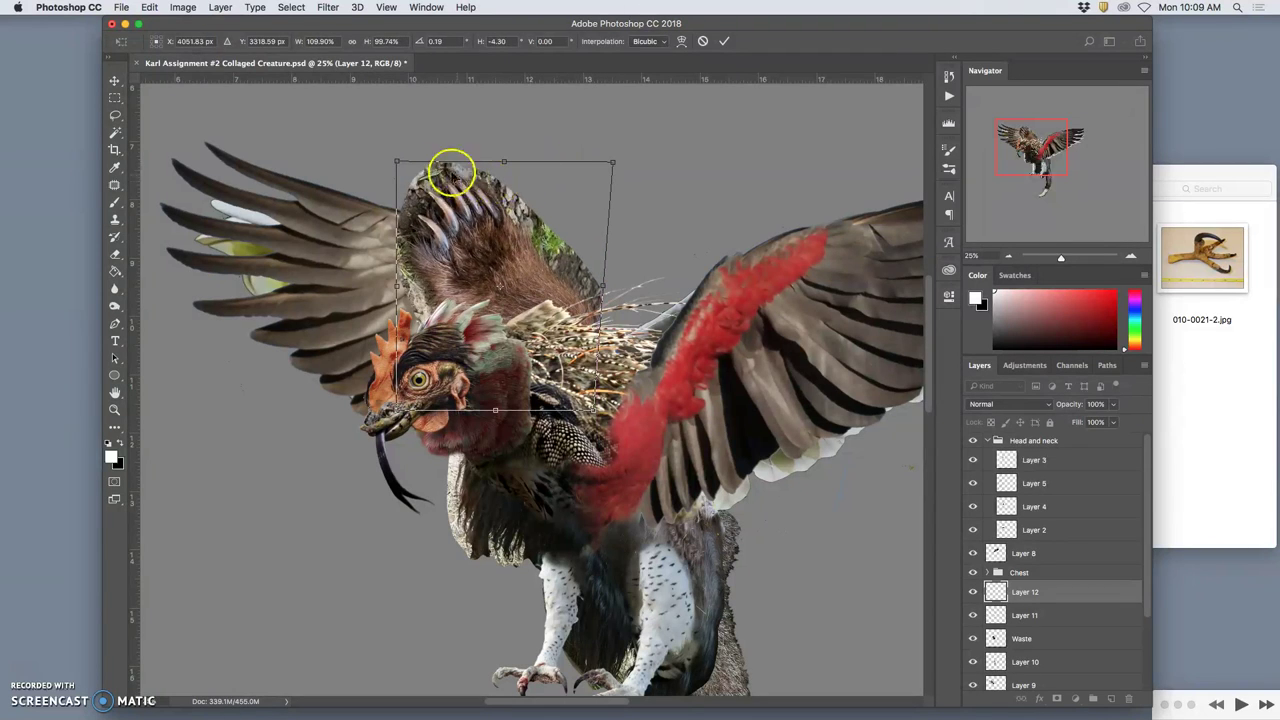
{"action": "mouse_move", "coordinate": [395, 161]}
{"action": "left_mouse_down"}
{"action": "mouse_move", "coordinate": [392, 144]}
{"action": "mouse_move", "coordinate": [397, 163]}
{"action": "left_mouse_up"}
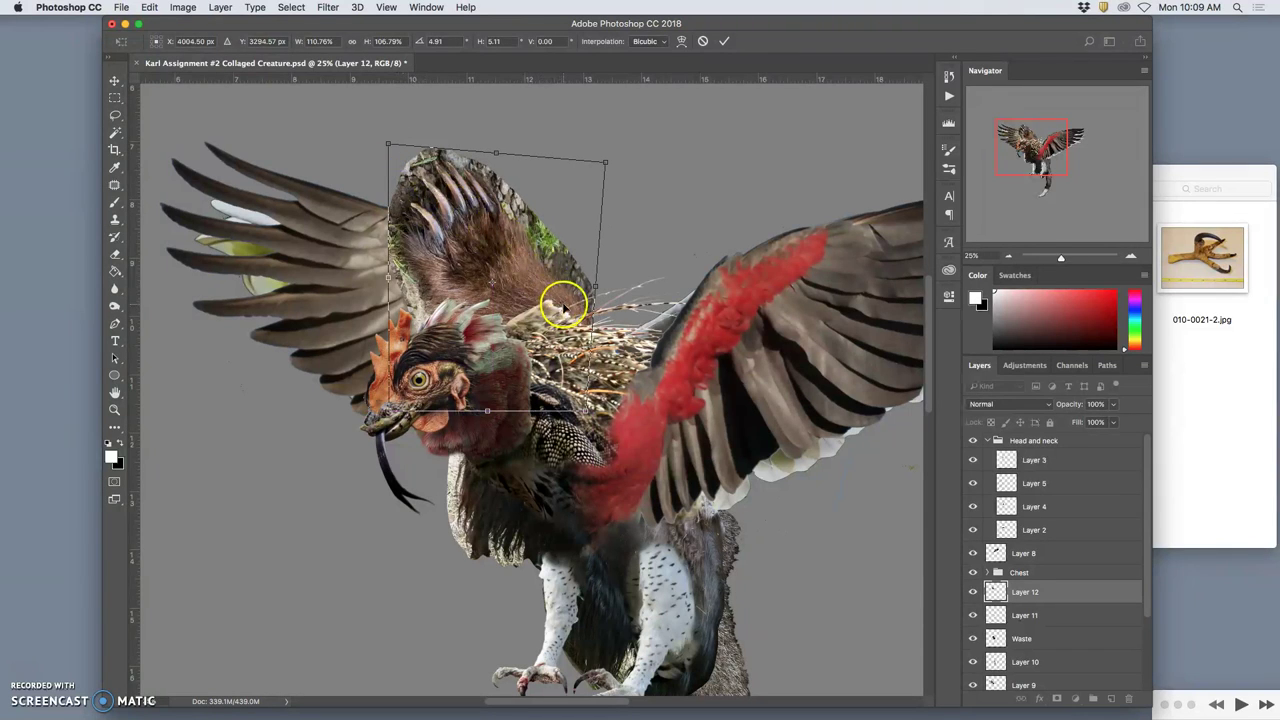
{"action": "key", "text": "Return"}
- Lasso the background outside the first two claws, following their outer edges and the fur, and delete it from Layer 12
{"action": "key", "text": "l"}
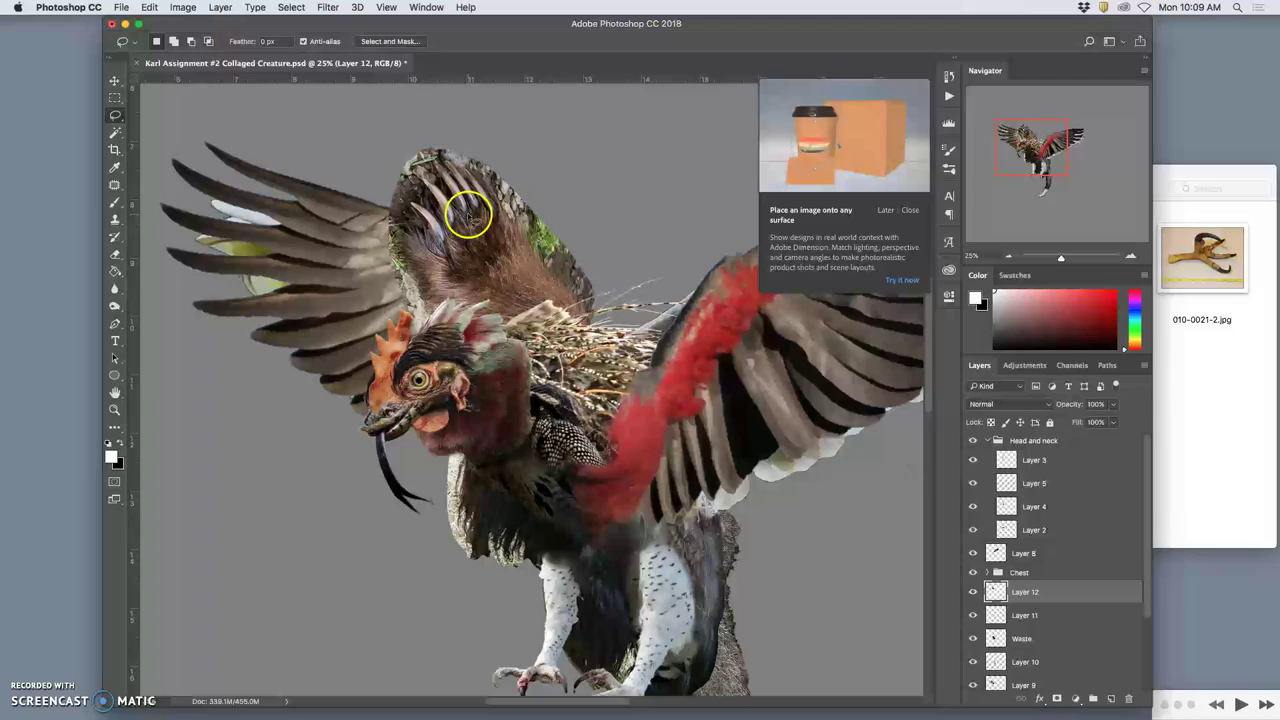
{"action": "key", "text": "super+plus"}
{"action": "key", "text": "super+plus"}
{"action": "key", "text": "super+plus"}
{"action": "scroll", "coordinate": [460, 222], "scroll_direction": "up", "scroll_amount": 6}
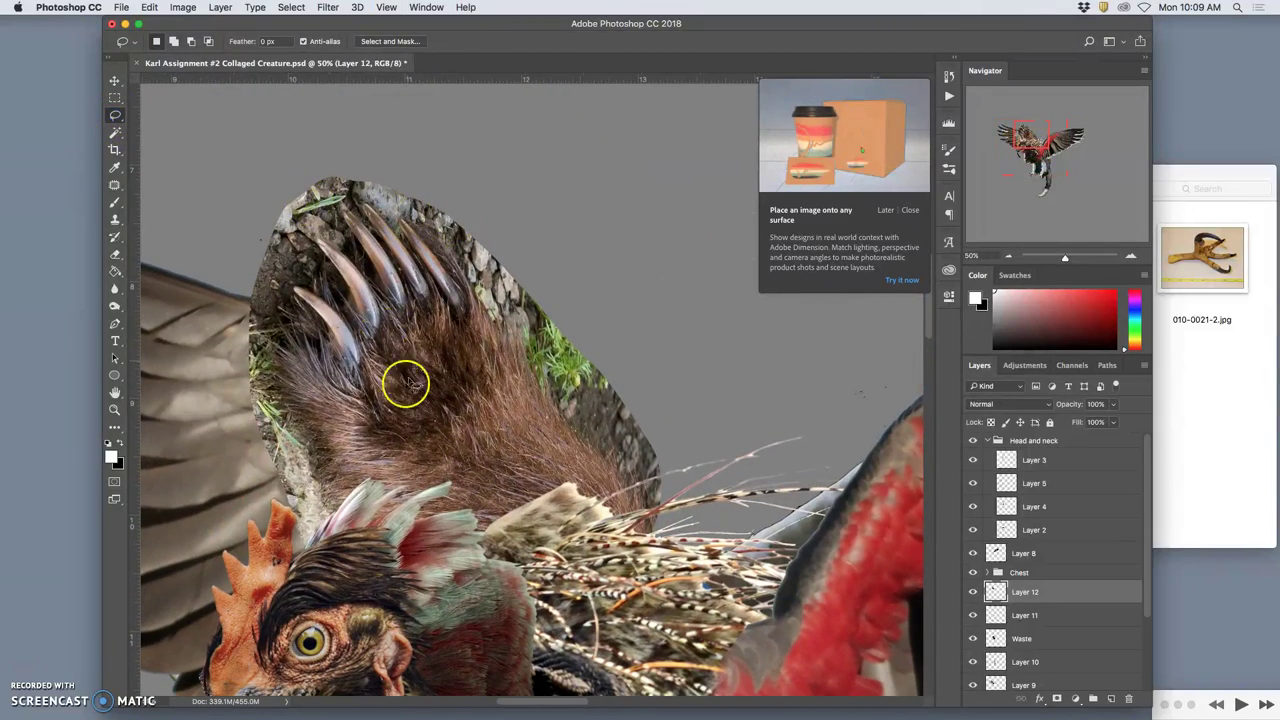
{"action": "left_click_drag", "start_coordinate": [238, 324], "coordinate": [267, 322]}
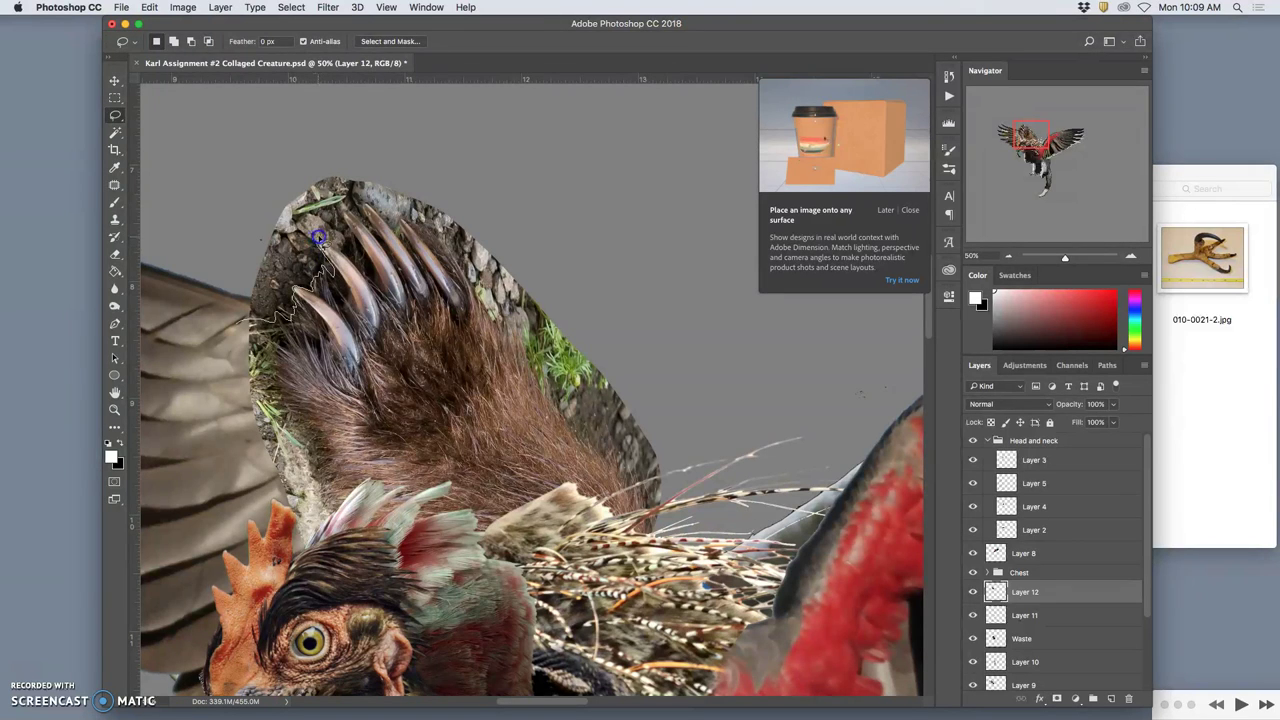
{"action": "mouse_move", "coordinate": [296, 193]}
{"action": "left_mouse_down"}
{"action": "mouse_move", "coordinate": [250, 191]}
{"action": "mouse_move", "coordinate": [197, 263]}
{"action": "mouse_move", "coordinate": [204, 297]}
{"action": "left_mouse_up"}
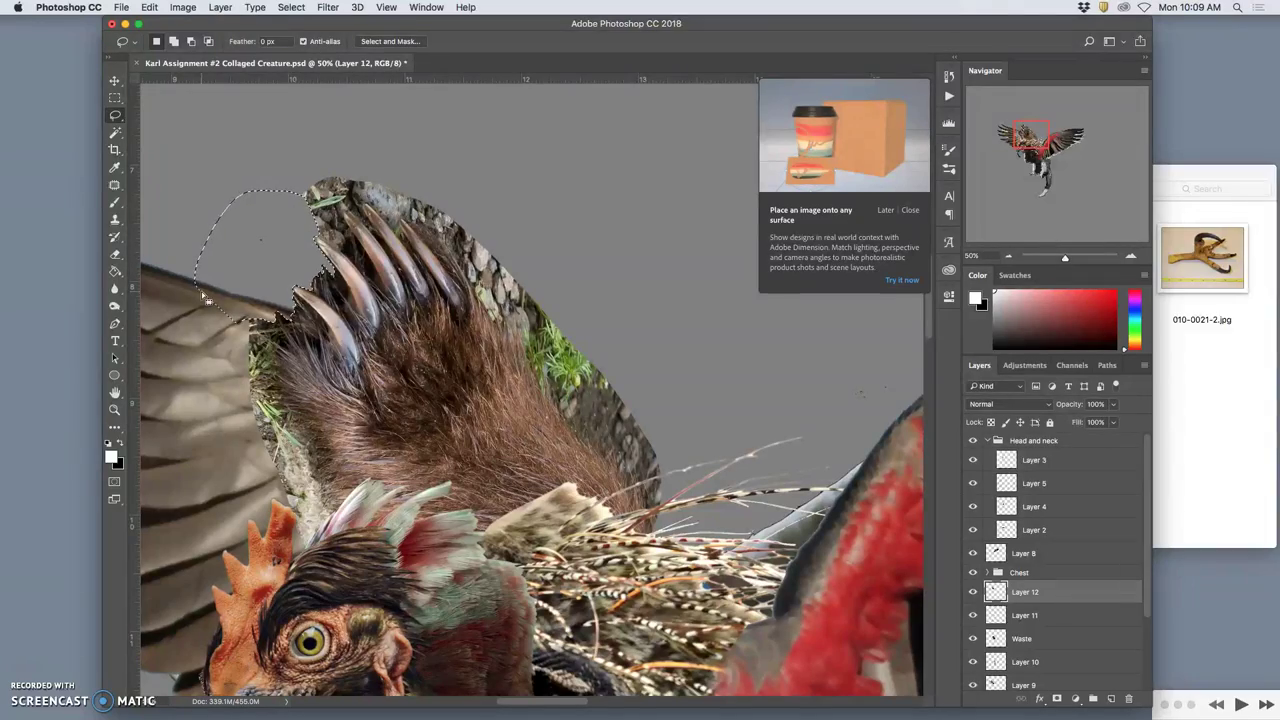
{"action": "key", "text": "super+d"}
- Lasso and delete the background between the second and third claws and above their tips, and deselect
{"action": "key", "text": "super+plus"}
{"action": "key", "text": "super+plus"}
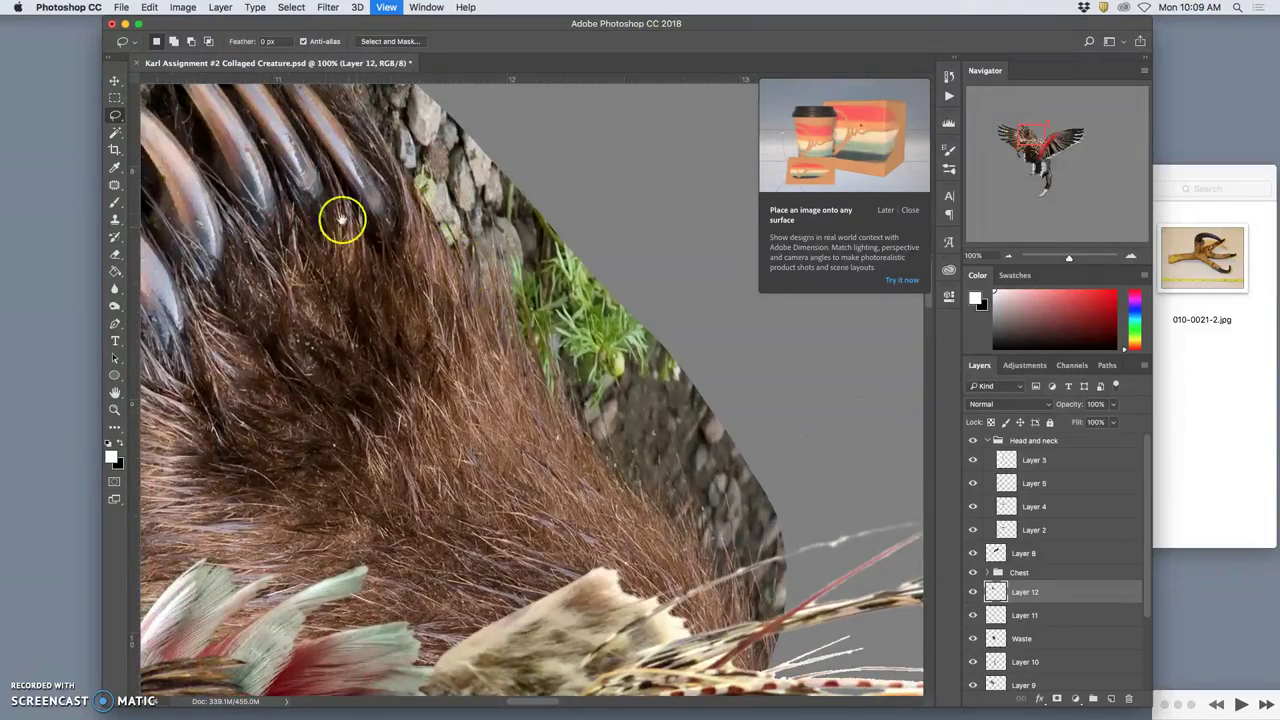
{"action": "mouse_move", "coordinate": [348, 244]}
{"action": "left_mouse_down"}
{"action": "mouse_move", "coordinate": [586, 372]}
{"action": "mouse_move", "coordinate": [718, 469]}
{"action": "left_mouse_up"}
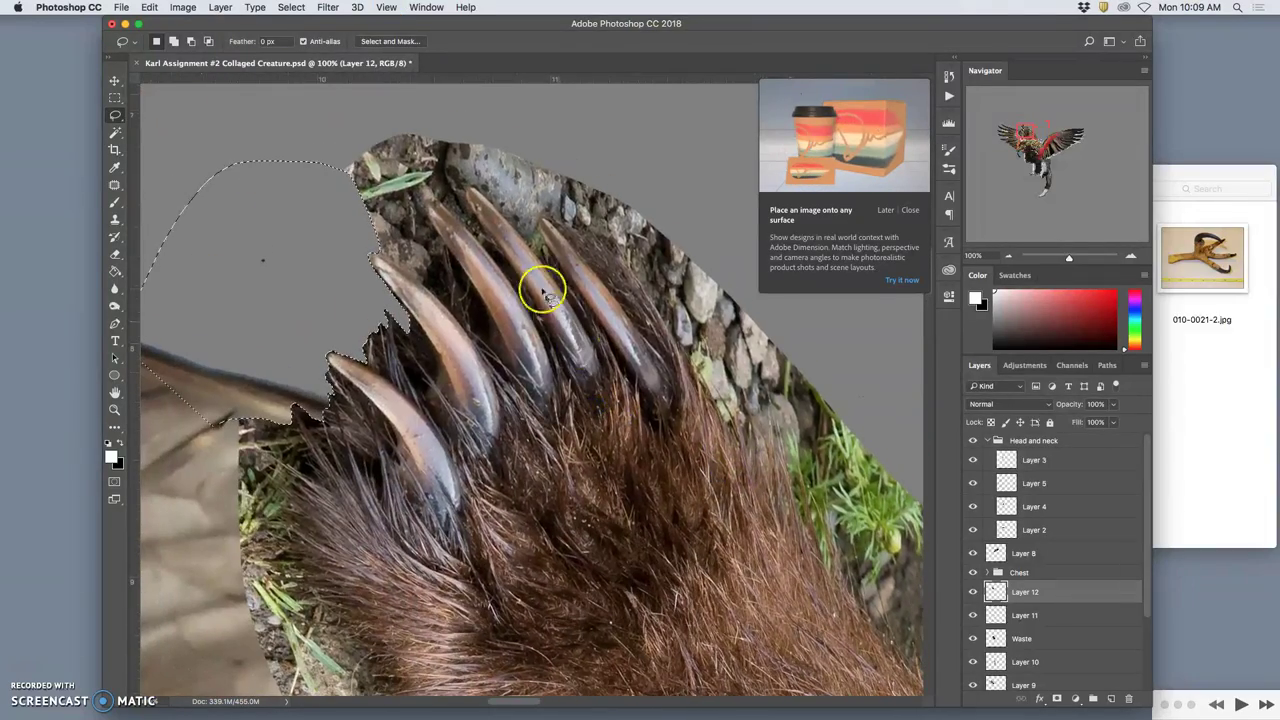
{"action": "left_click", "coordinate": [378, 253]}
{"action": "mouse_move", "coordinate": [376, 253]}
{"action": "left_mouse_down"}
{"action": "mouse_move", "coordinate": [387, 262]}
{"action": "mouse_move", "coordinate": [378, 256]}
{"action": "left_mouse_up"}
{"action": "left_click", "coordinate": [736, 246]}
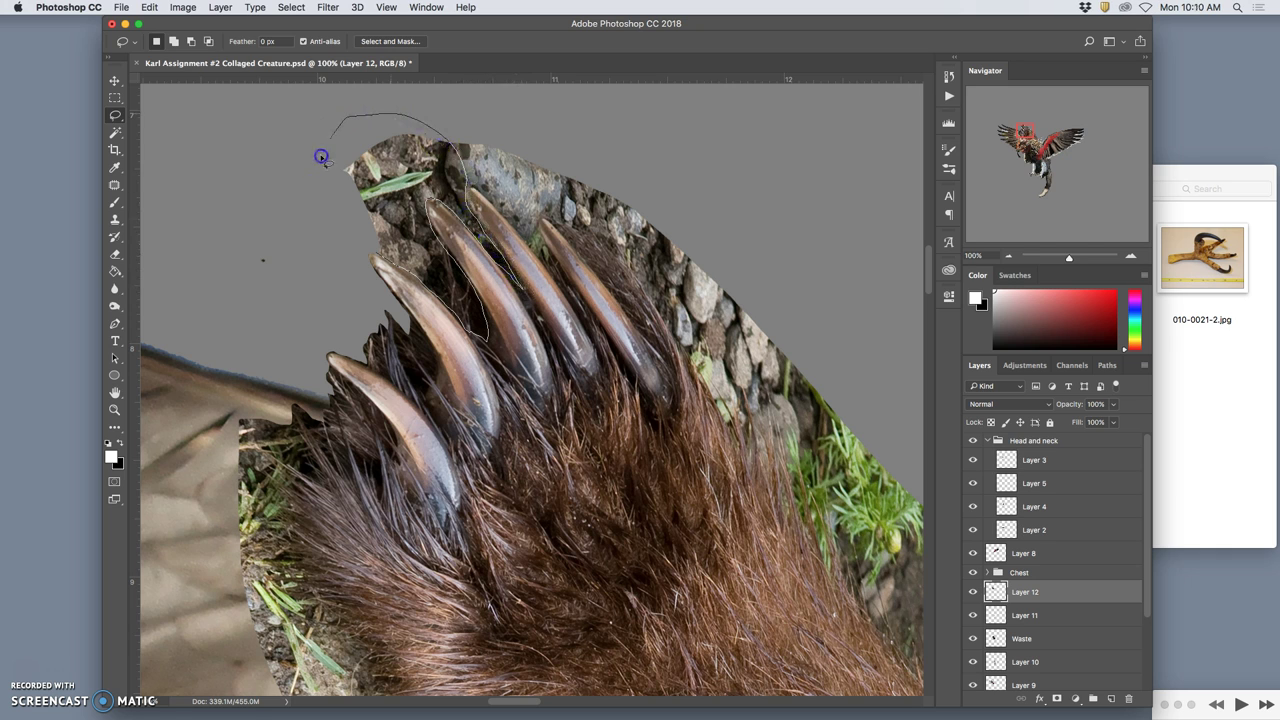
{"action": "left_click_drag", "start_coordinate": [332, 258], "coordinate": [346, 240]}
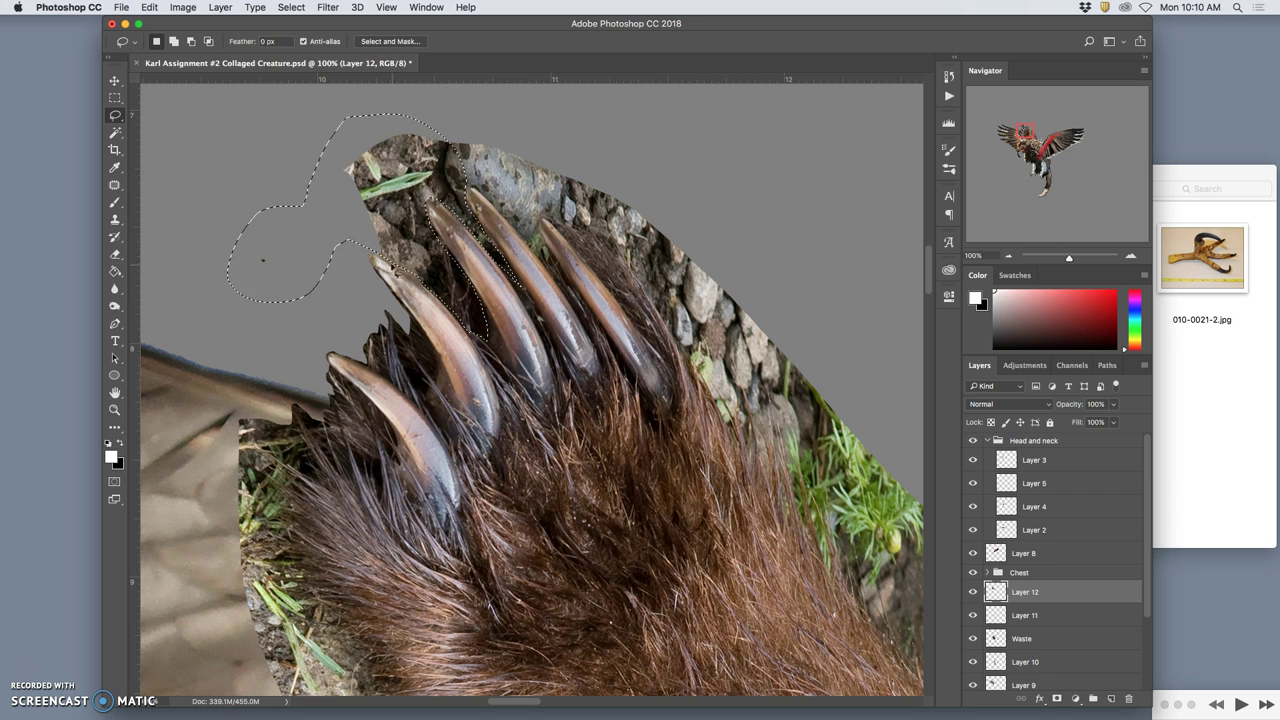
{"action": "key", "text": "Delete"}
{"action": "key", "text": "cmd+d"}
- Lasso and delete the rocky background around the last two claws and down the paw's upper fur edge
{"action": "left_click_drag", "start_coordinate": [458, 129], "coordinate": [459, 131]}
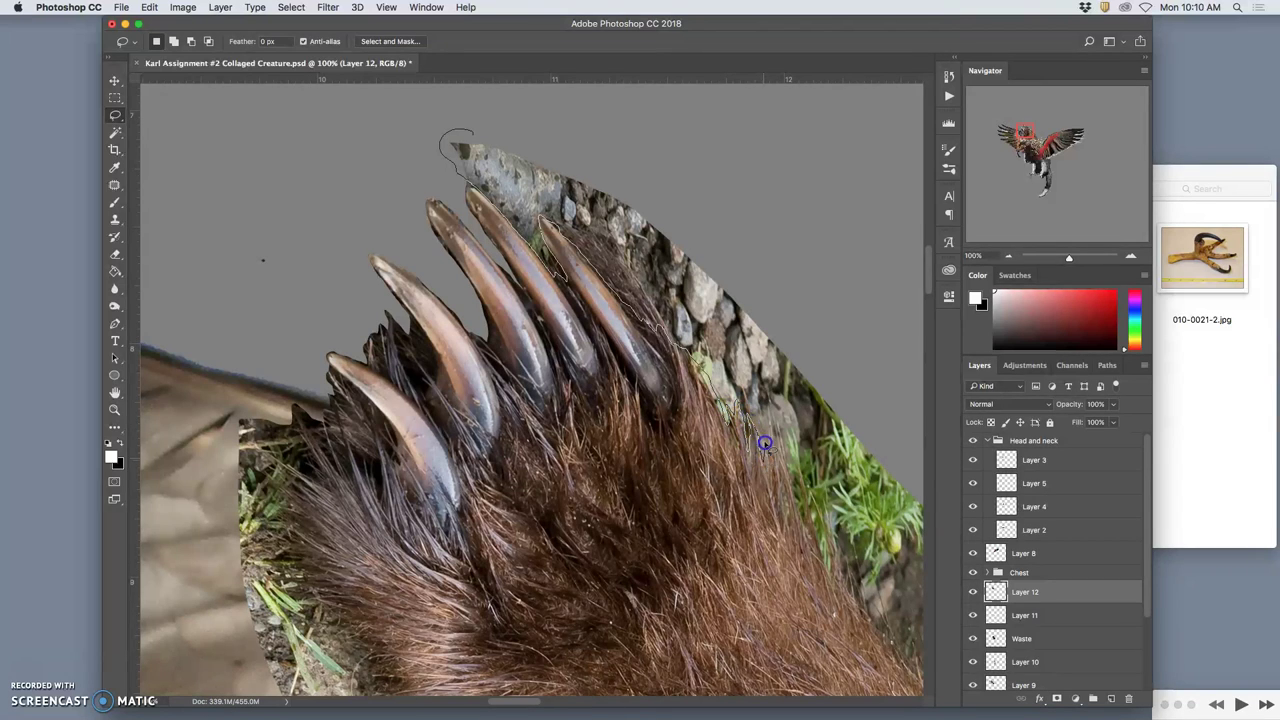
{"action": "left_click_drag", "start_coordinate": [785, 492], "coordinate": [794, 494]}
{"action": "mouse_move", "coordinate": [855, 588]}
{"action": "left_mouse_down"}
{"action": "mouse_move", "coordinate": [876, 507]}
{"action": "mouse_move", "coordinate": [874, 357]}
{"action": "mouse_move", "coordinate": [724, 137]}
{"action": "mouse_move", "coordinate": [518, 72]}
{"action": "left_mouse_up"}
{"action": "key", "text": "m"}
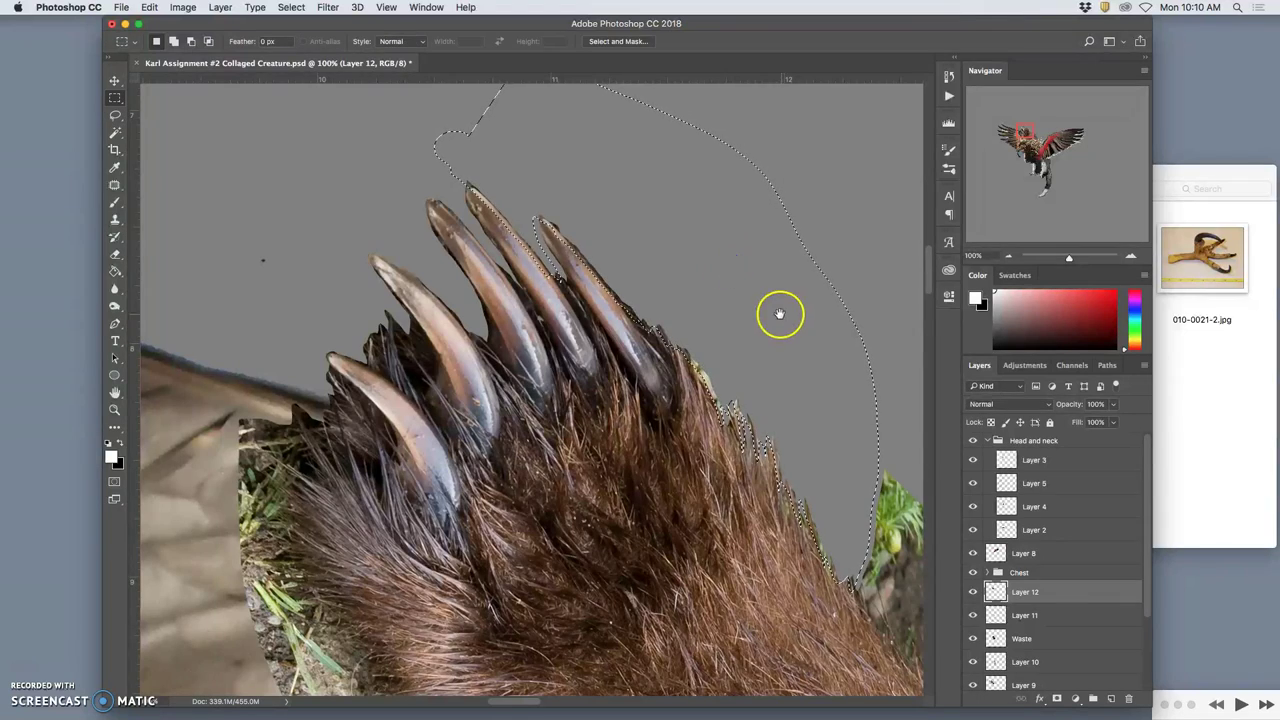
{"action": "left_click", "coordinate": [780, 313]}
- Lasso the remaining grass and dirt patch along the forearm with a jagged fur outline down to the nest, delete it and deselect
{"action": "left_click_drag", "start_coordinate": [780, 313], "coordinate": [595, 243]}
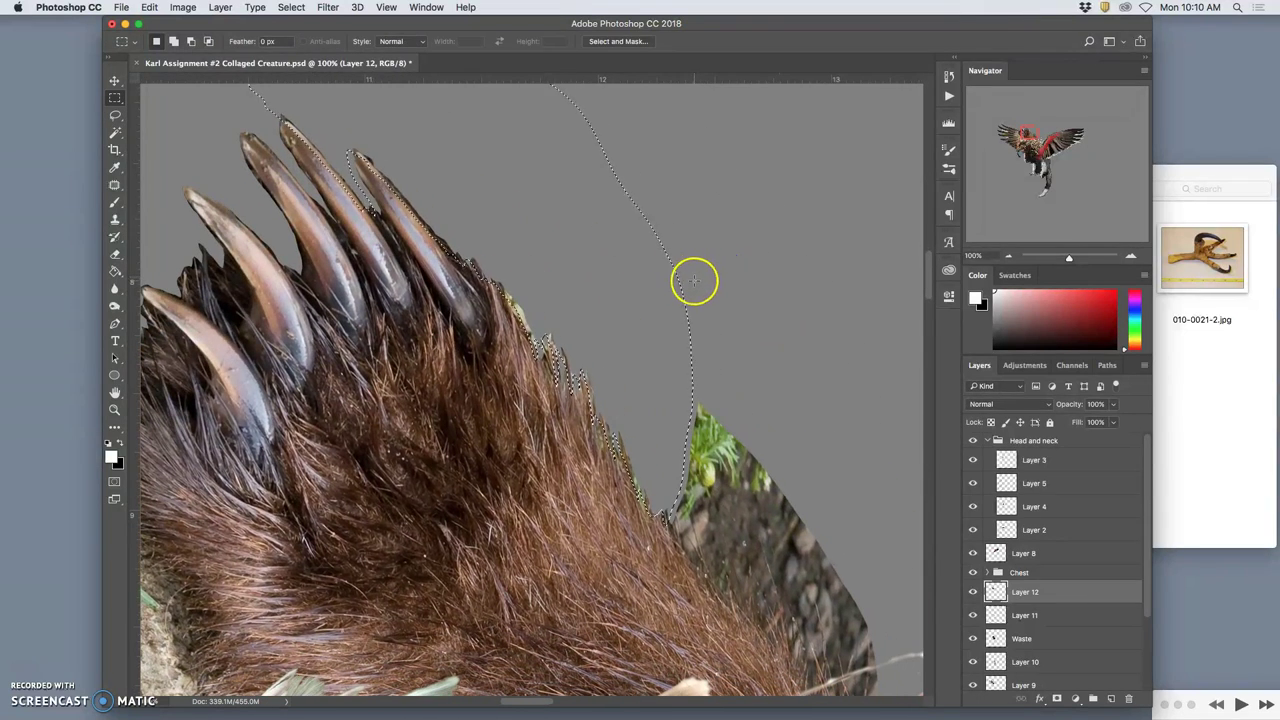
{"action": "scroll", "coordinate": [734, 300], "scroll_direction": "down", "scroll_amount": 5}
{"action": "scroll", "coordinate": [734, 300], "scroll_direction": "right", "scroll_amount": 5}
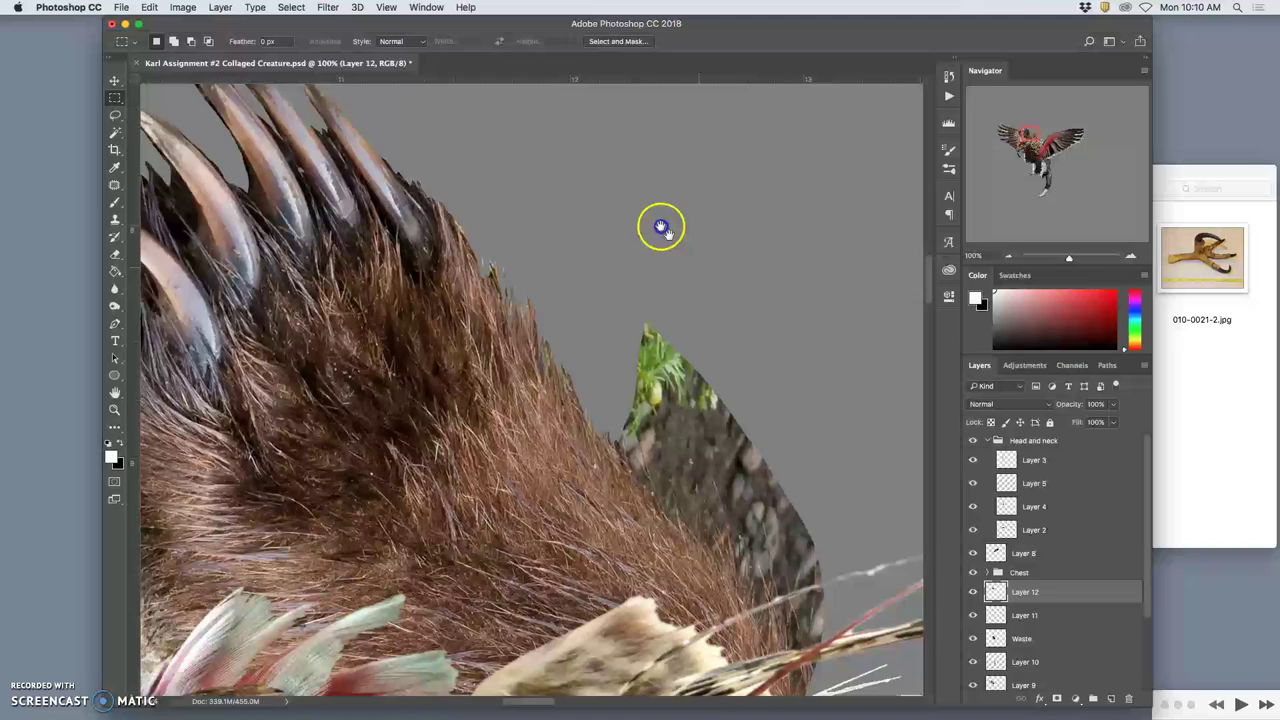
{"action": "left_click_drag", "start_coordinate": [558, 212], "coordinate": [519, 268]}
{"action": "left_click", "coordinate": [589, 232]}
{"action": "left_click", "coordinate": [114, 115]}
{"action": "left_click", "coordinate": [552, 237]}
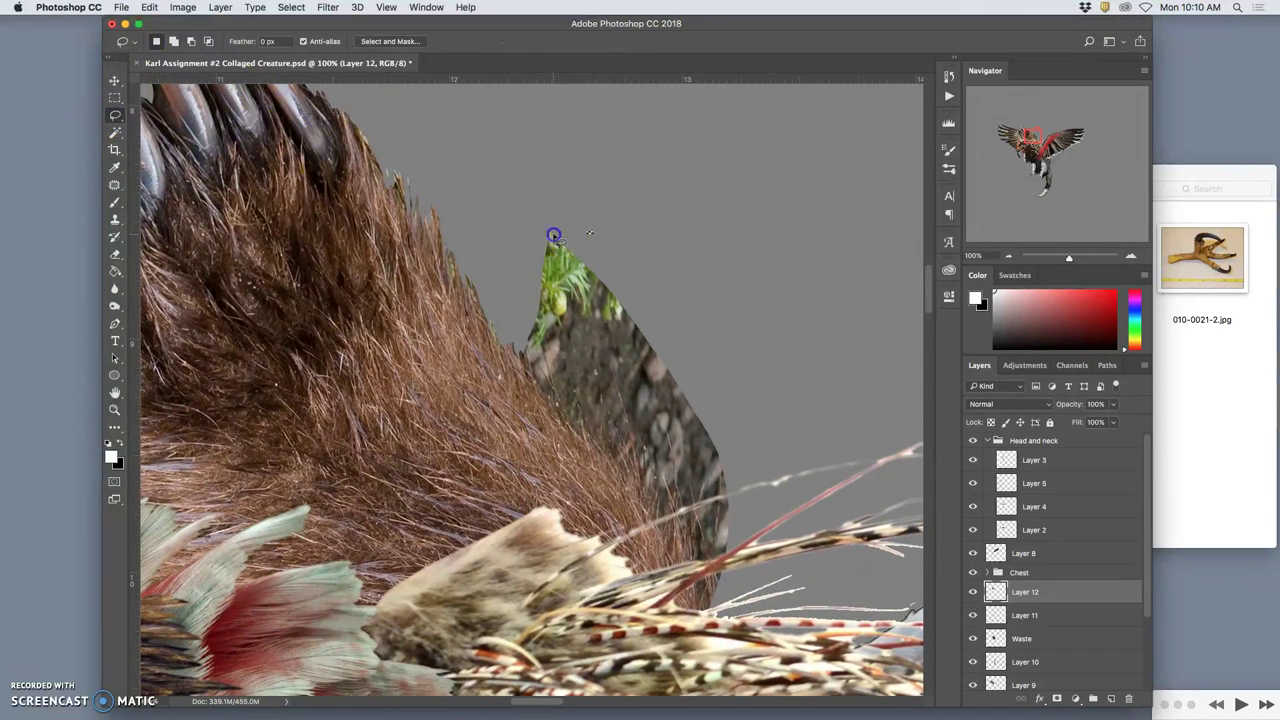
{"action": "left_click_drag", "start_coordinate": [519, 313], "coordinate": [510, 328]}
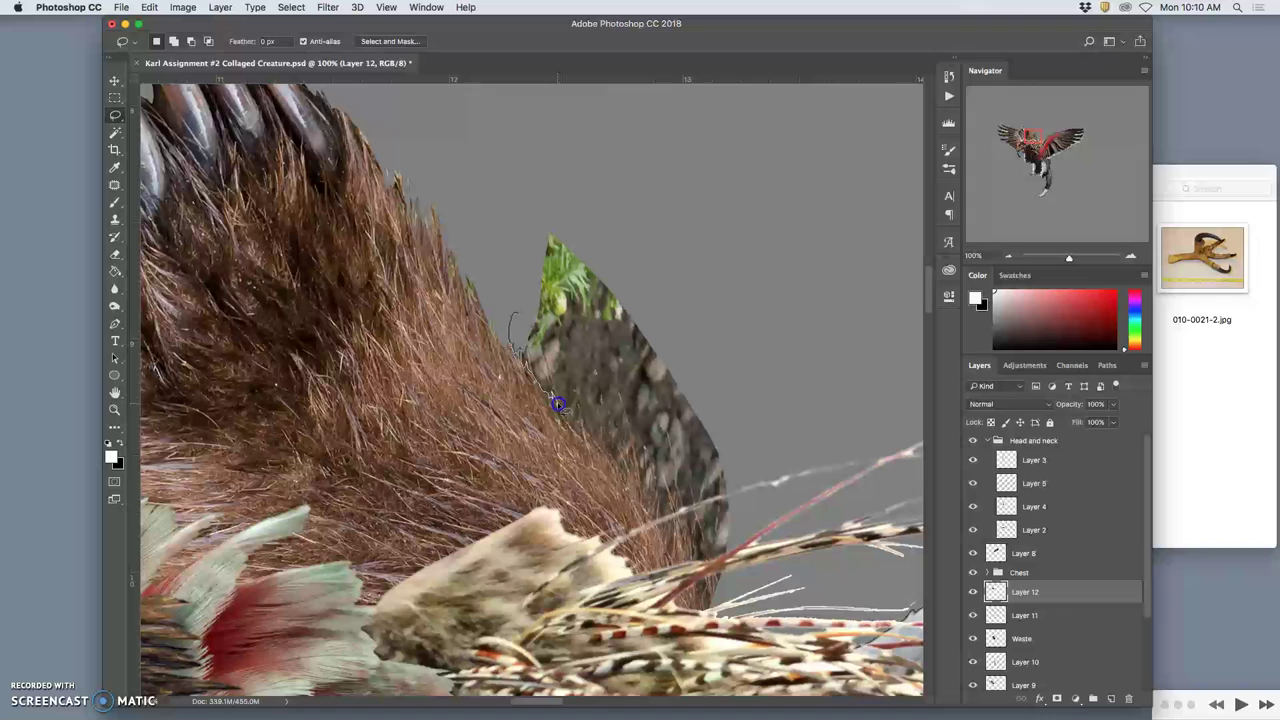
{"action": "left_click_drag", "start_coordinate": [557, 404], "coordinate": [558, 391]}
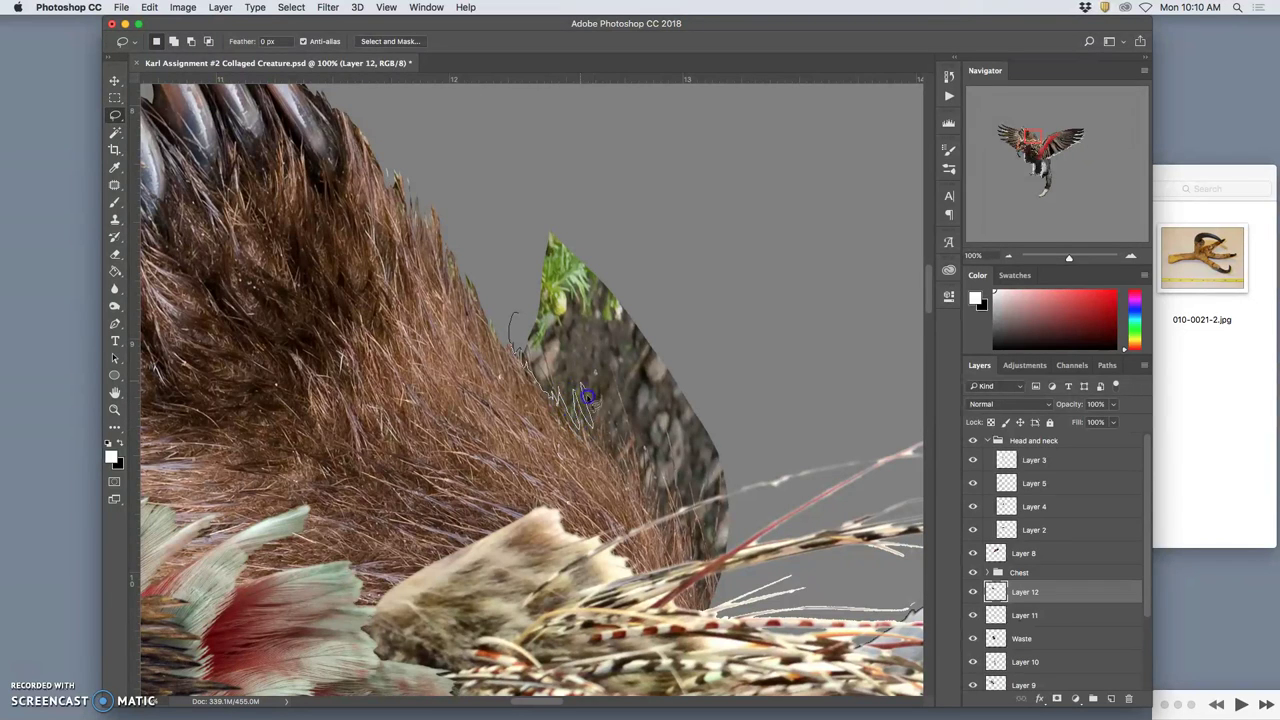
{"action": "left_click_drag", "start_coordinate": [596, 364], "coordinate": [604, 424]}
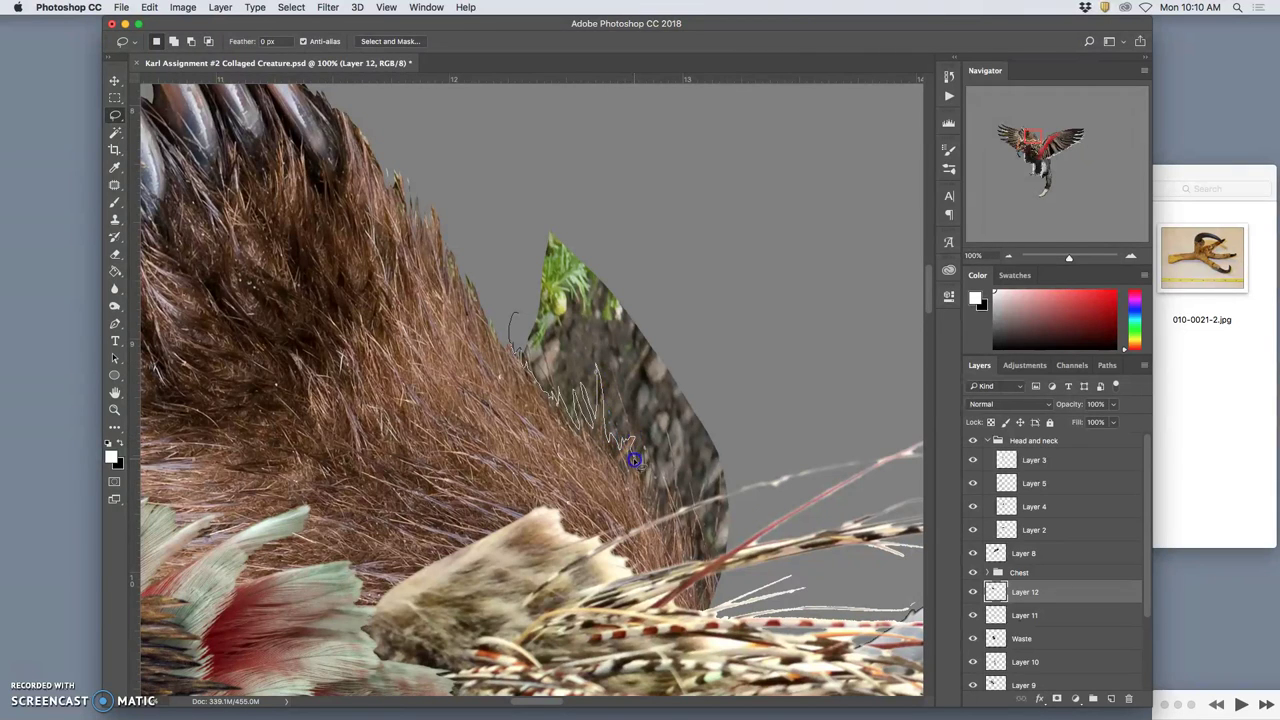
{"action": "left_click_drag", "start_coordinate": [644, 471], "coordinate": [656, 503]}
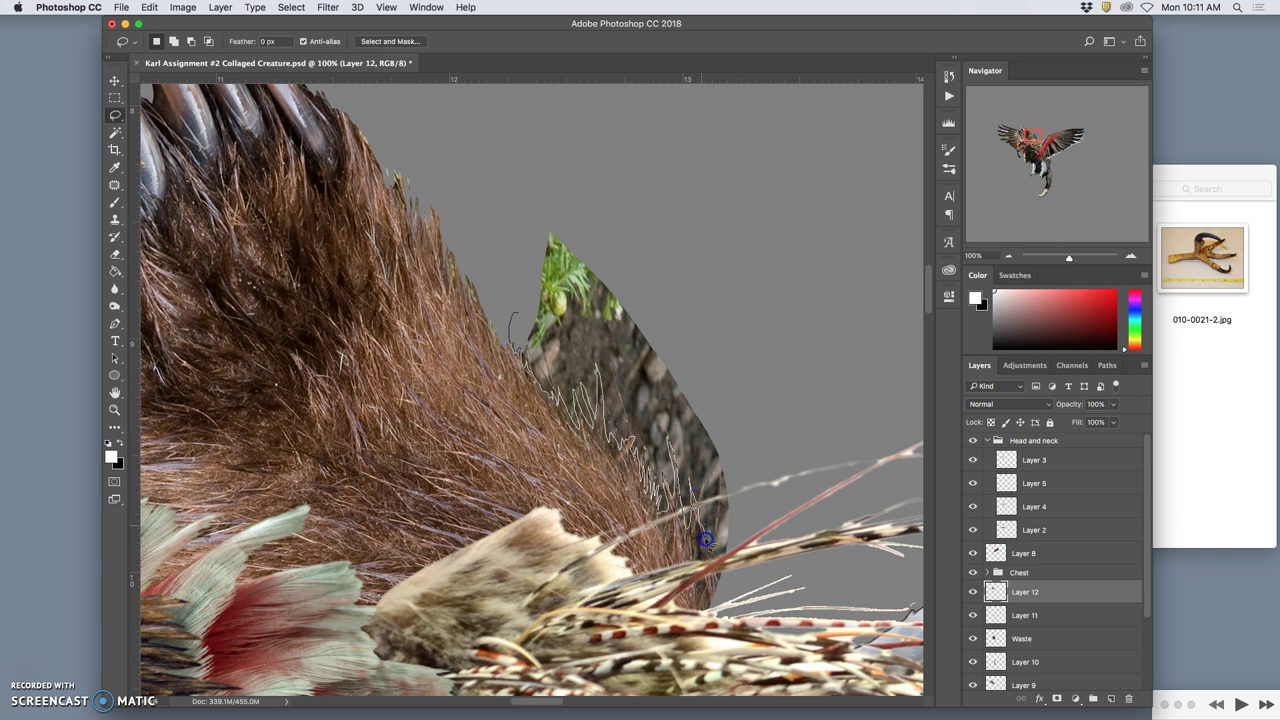
{"action": "mouse_move", "coordinate": [734, 603]}
{"action": "left_mouse_down"}
{"action": "mouse_move", "coordinate": [769, 563]}
{"action": "mouse_move", "coordinate": [778, 438]}
{"action": "mouse_move", "coordinate": [712, 274]}
{"action": "mouse_move", "coordinate": [594, 186]}
{"action": "mouse_move", "coordinate": [520, 191]}
{"action": "left_mouse_up"}
{"action": "key", "text": "Delete"}
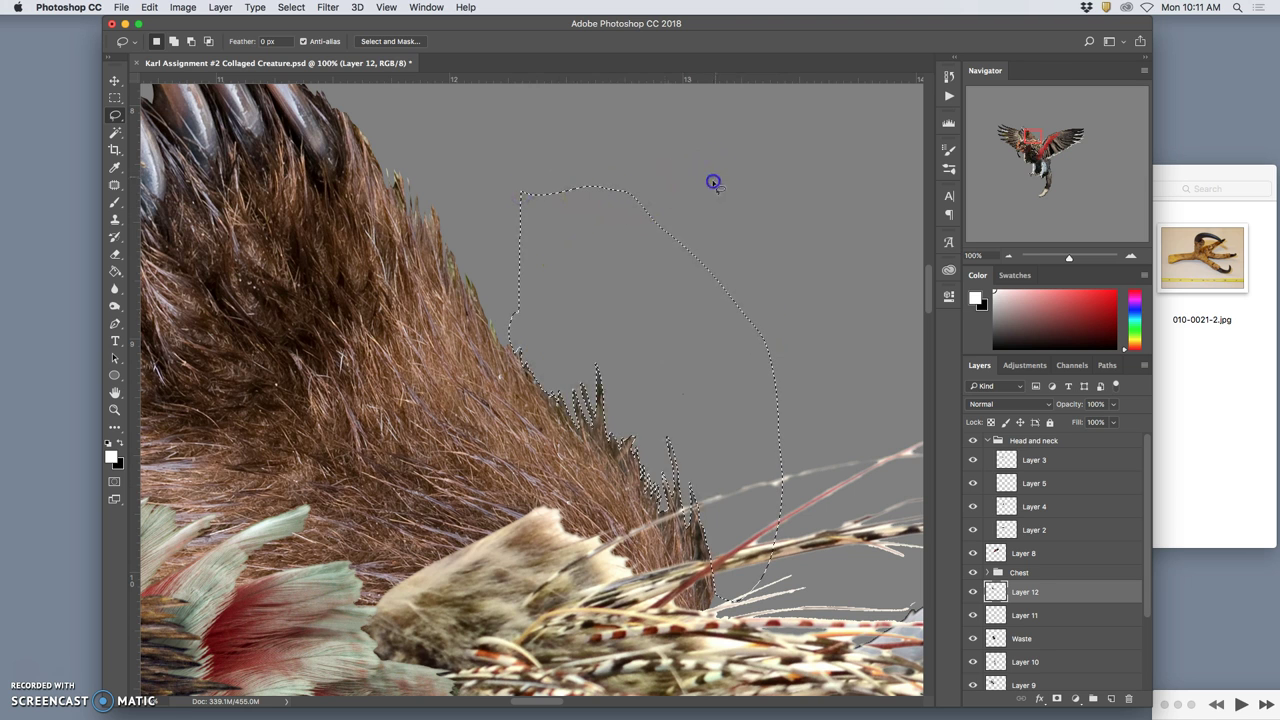
{"action": "key", "text": "super+d"}
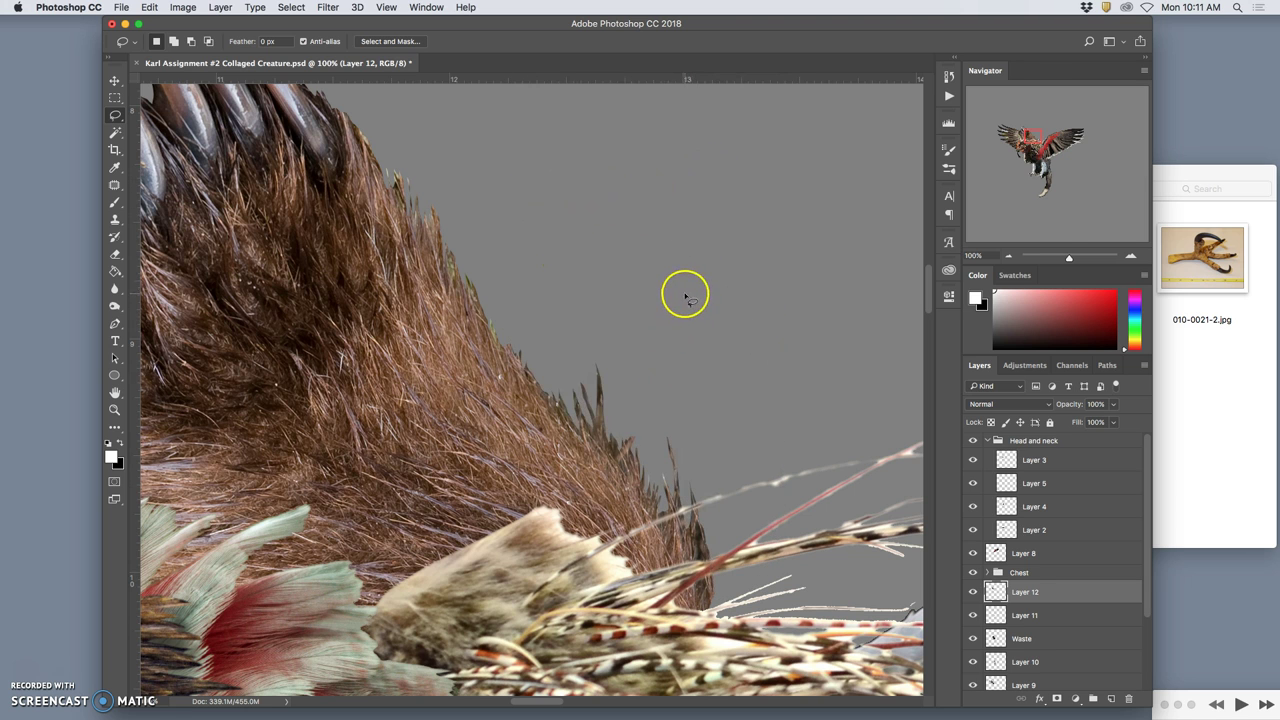
- Select the empty background around the paw with the Magic Wand and refine its edge in Select and Mask with a 2.4 px feather
{"action": "key", "text": "super+minus"}
{"action": "key", "text": "super+minus"}
{"action": "key", "text": "super+minus"}
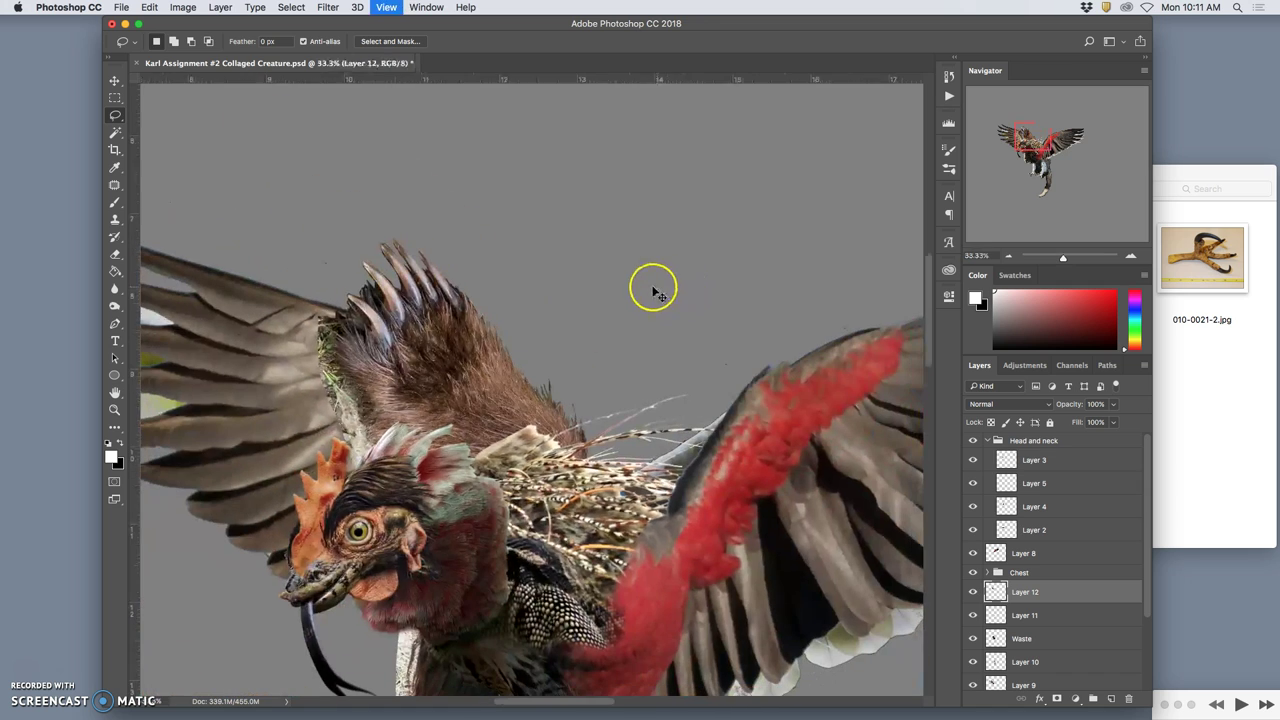
{"action": "left_click_drag", "start_coordinate": [601, 267], "coordinate": [715, 195]}
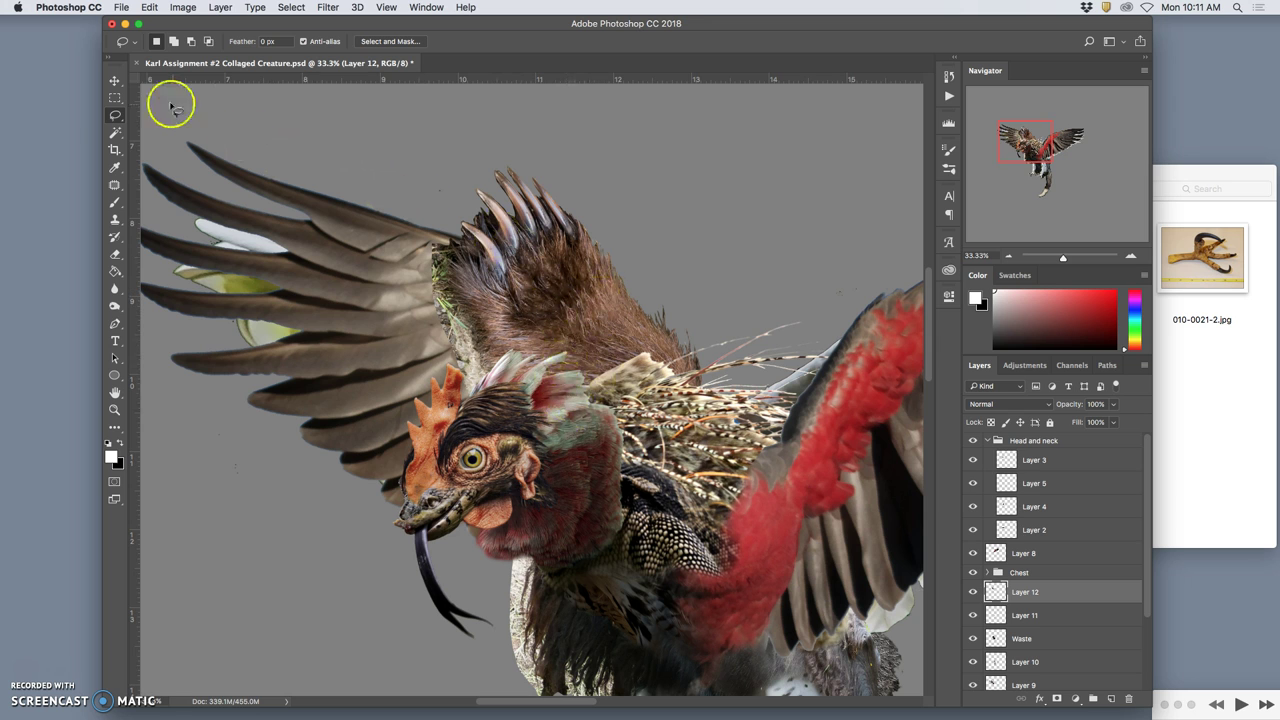
{"action": "left_click", "coordinate": [115, 131]}
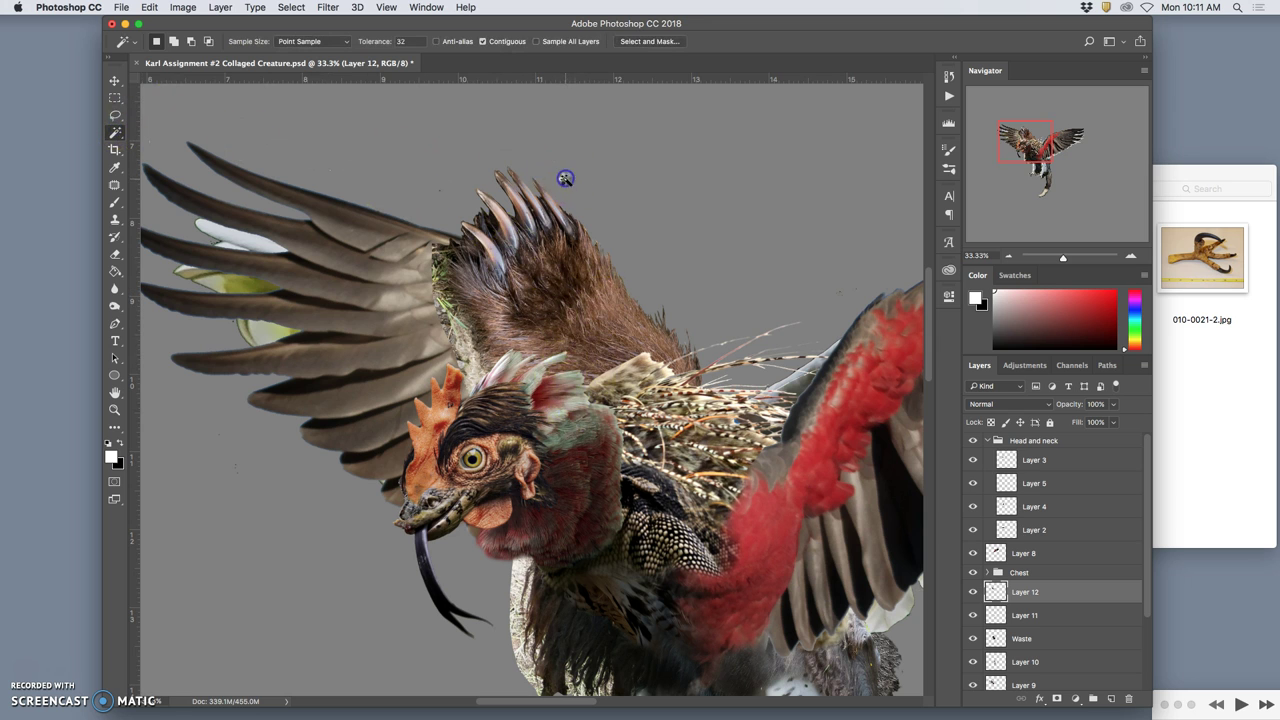
{"action": "key", "text": "super+1"}
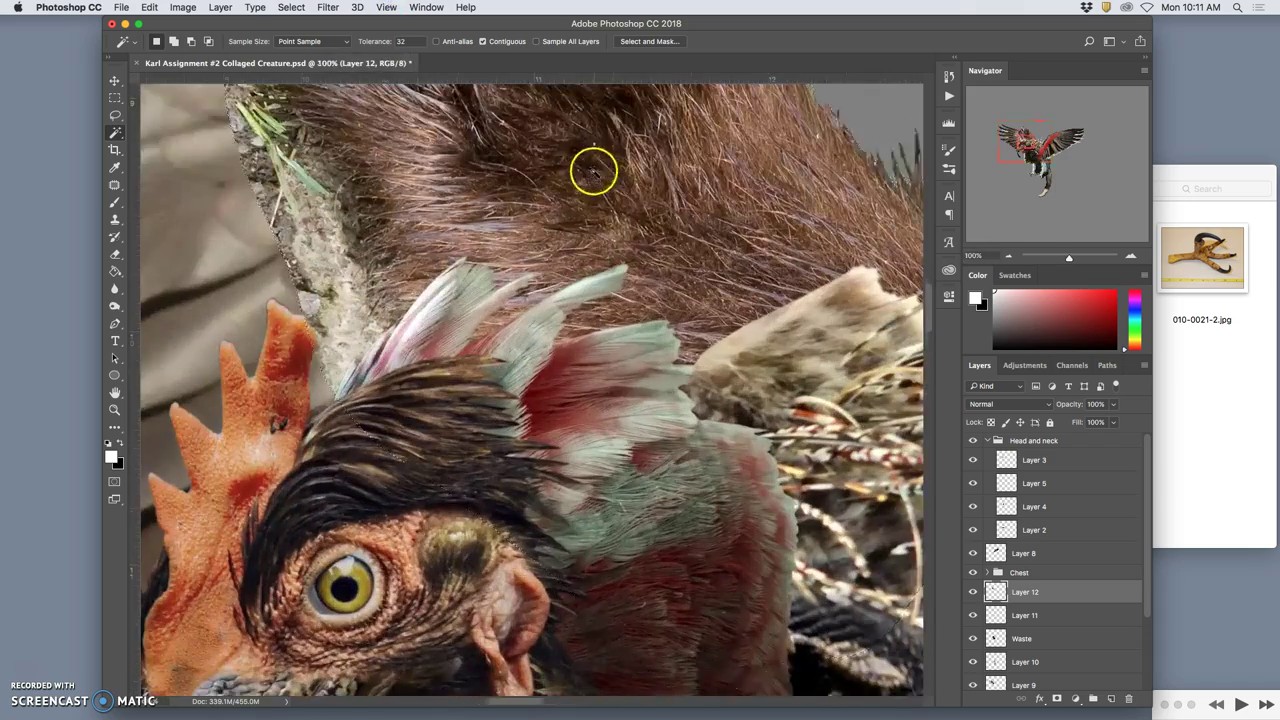
{"action": "scroll", "coordinate": [608, 171], "scroll_direction": "up", "scroll_amount": 10}
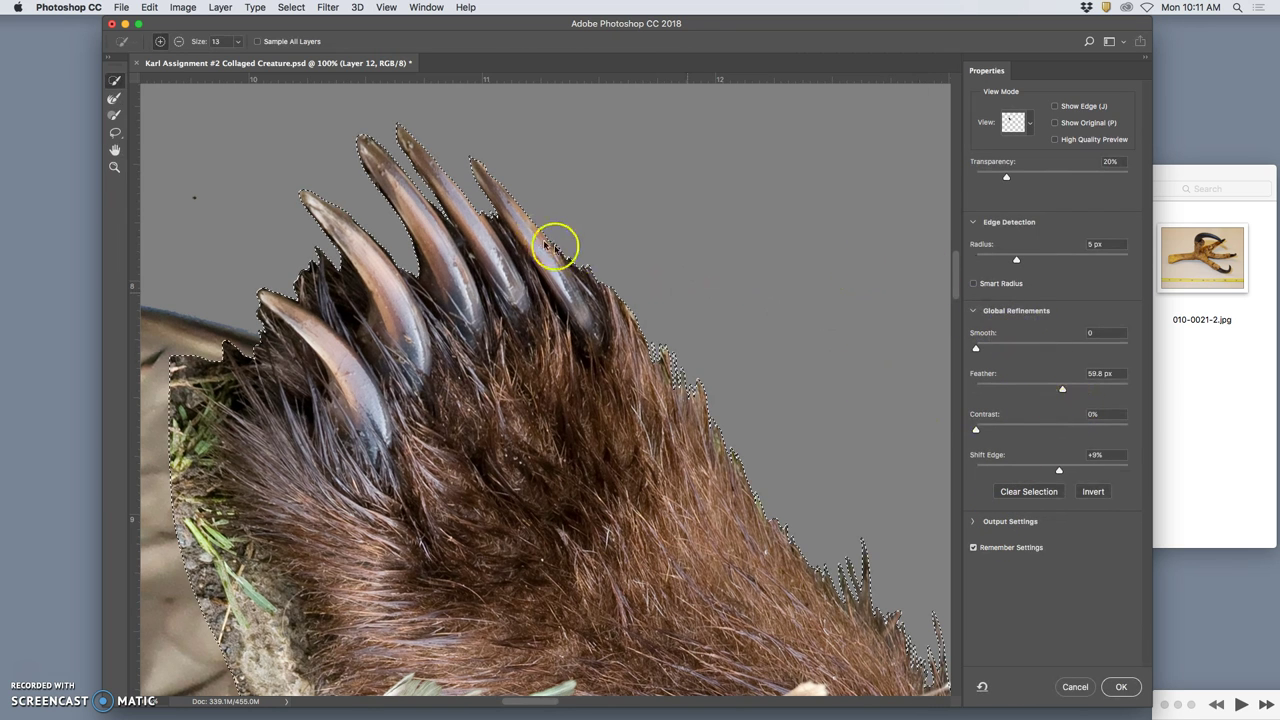
{"action": "key", "text": "super+equal"}
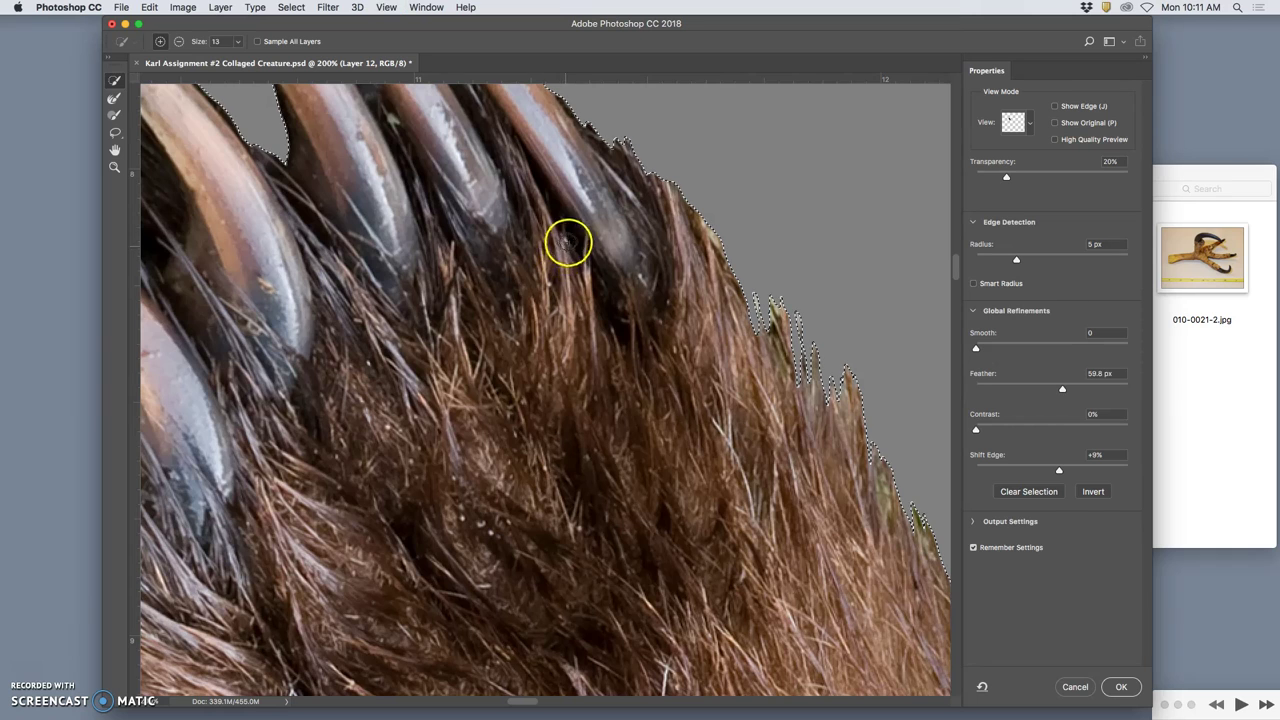
{"action": "key", "text": "super+equal"}
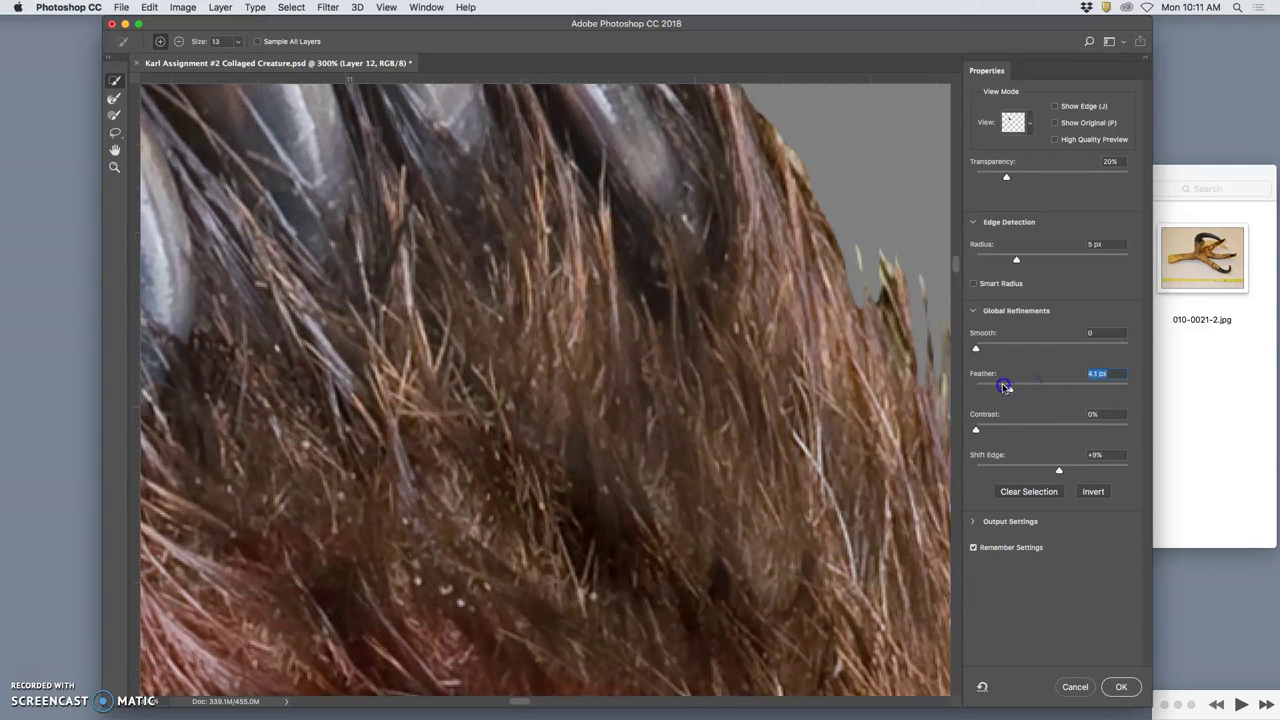
{"action": "left_click_drag", "start_coordinate": [993, 388], "coordinate": [991, 388]}
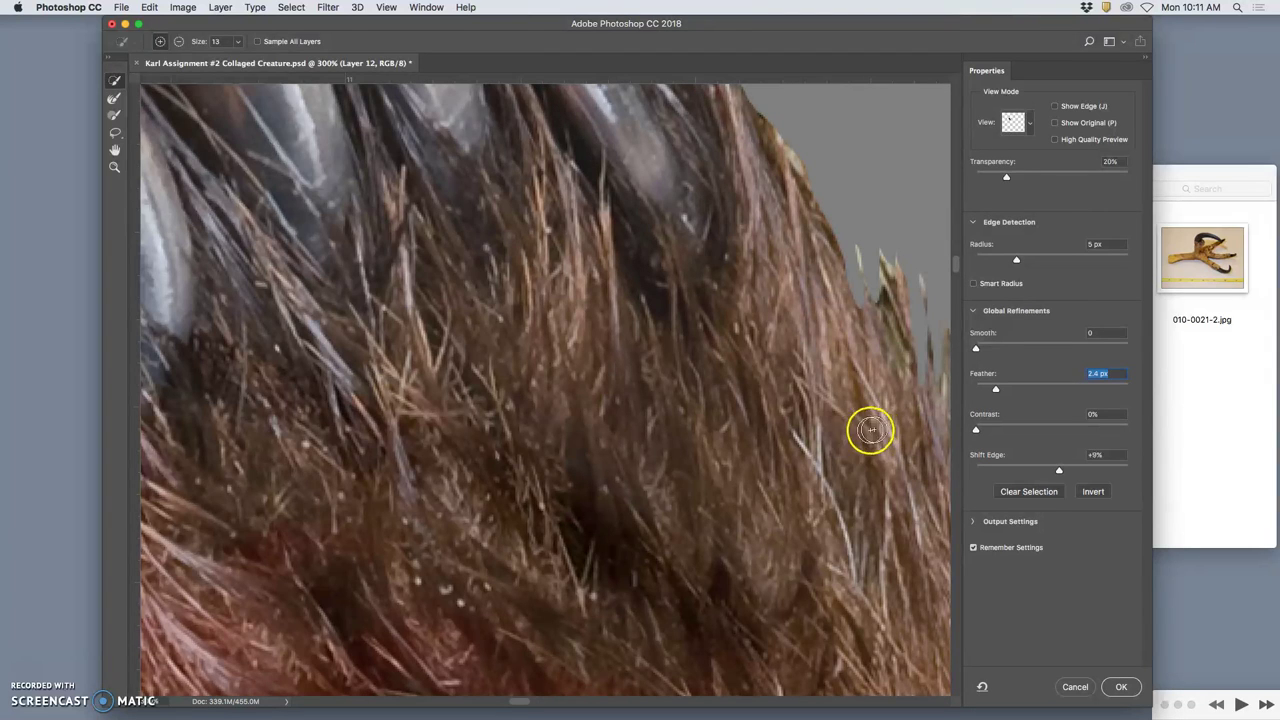
{"action": "scroll", "coordinate": [820, 338], "scroll_direction": "up", "scroll_amount": 3}
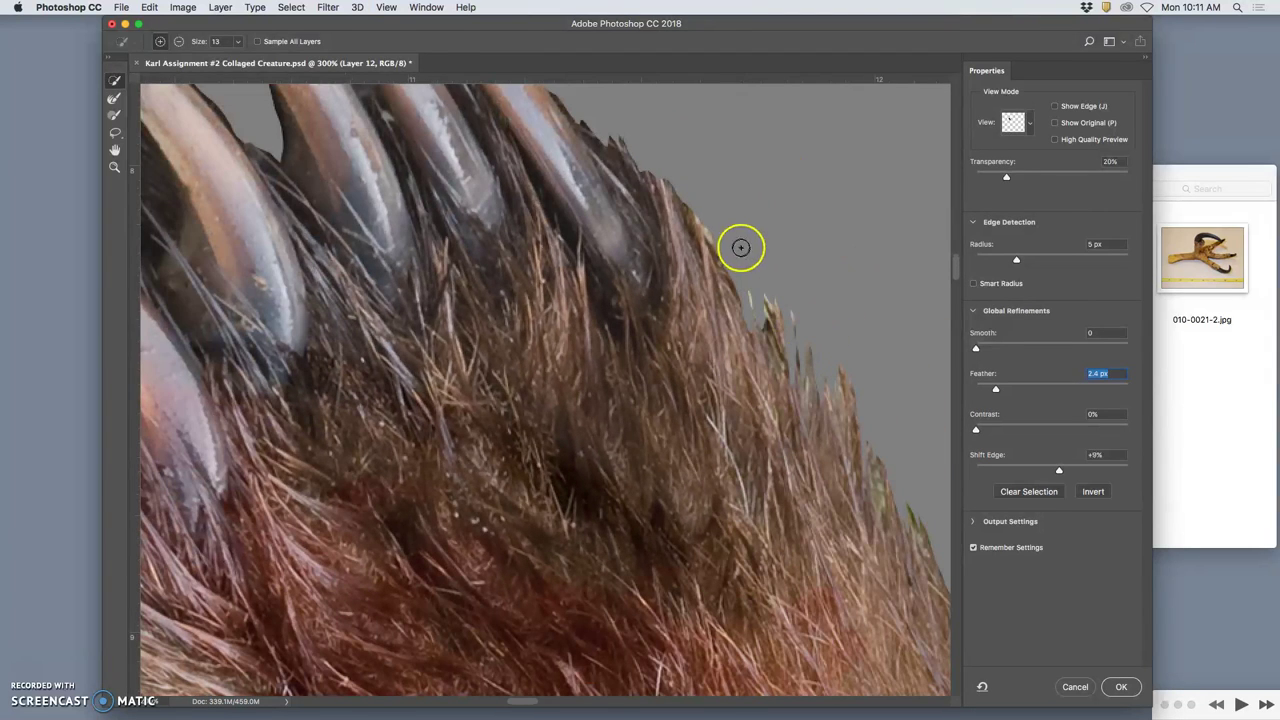
{"action": "left_click", "coordinate": [1117, 686]}
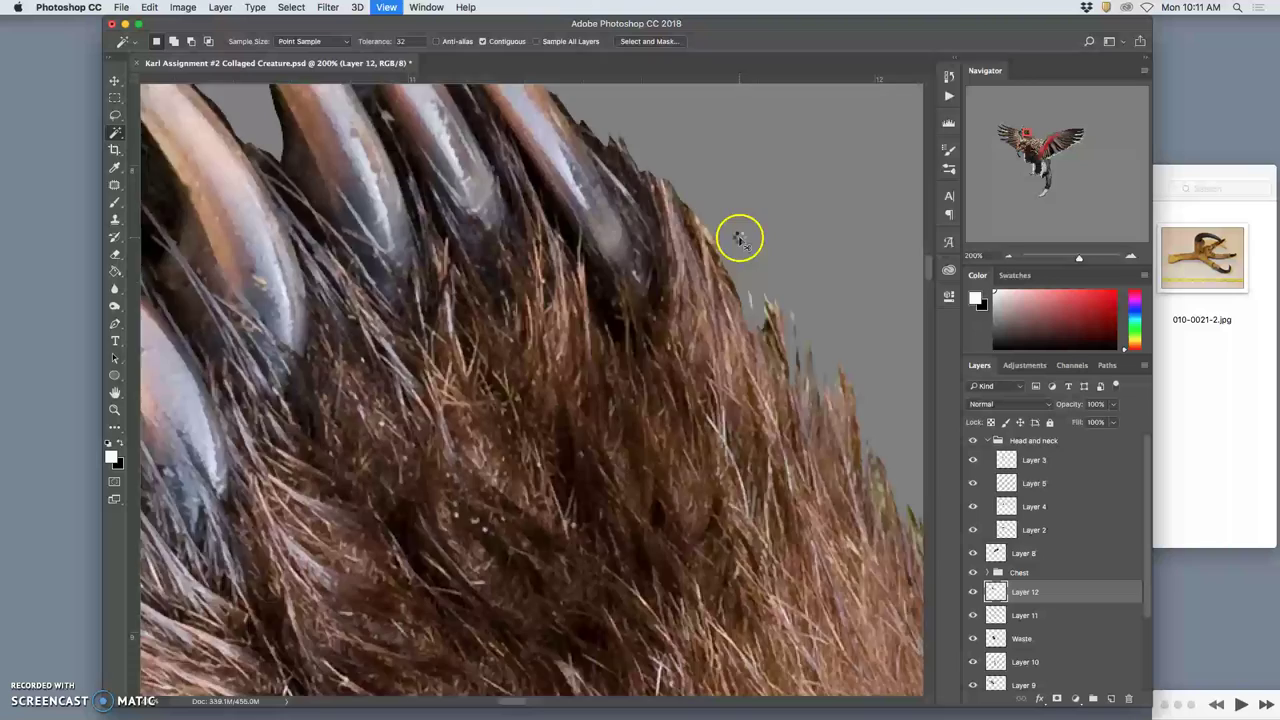
- Undo the trimming of the fur edge and refine the background selection again in Select and Mask with a 2.4 px feather
{"action": "key", "text": "super+equal"}
{"action": "key", "text": "super+equal"}
{"action": "left_click_drag", "start_coordinate": [780, 194], "coordinate": [571, 415]}
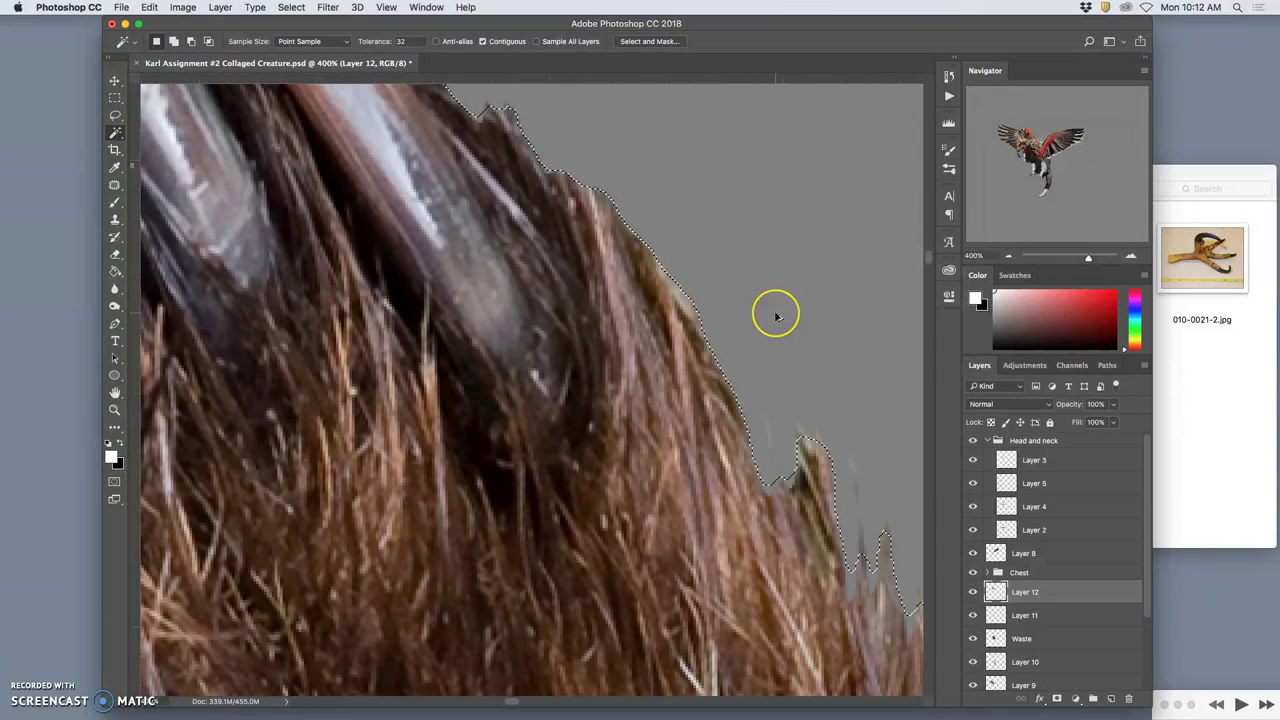
{"action": "key", "text": "super+z"}
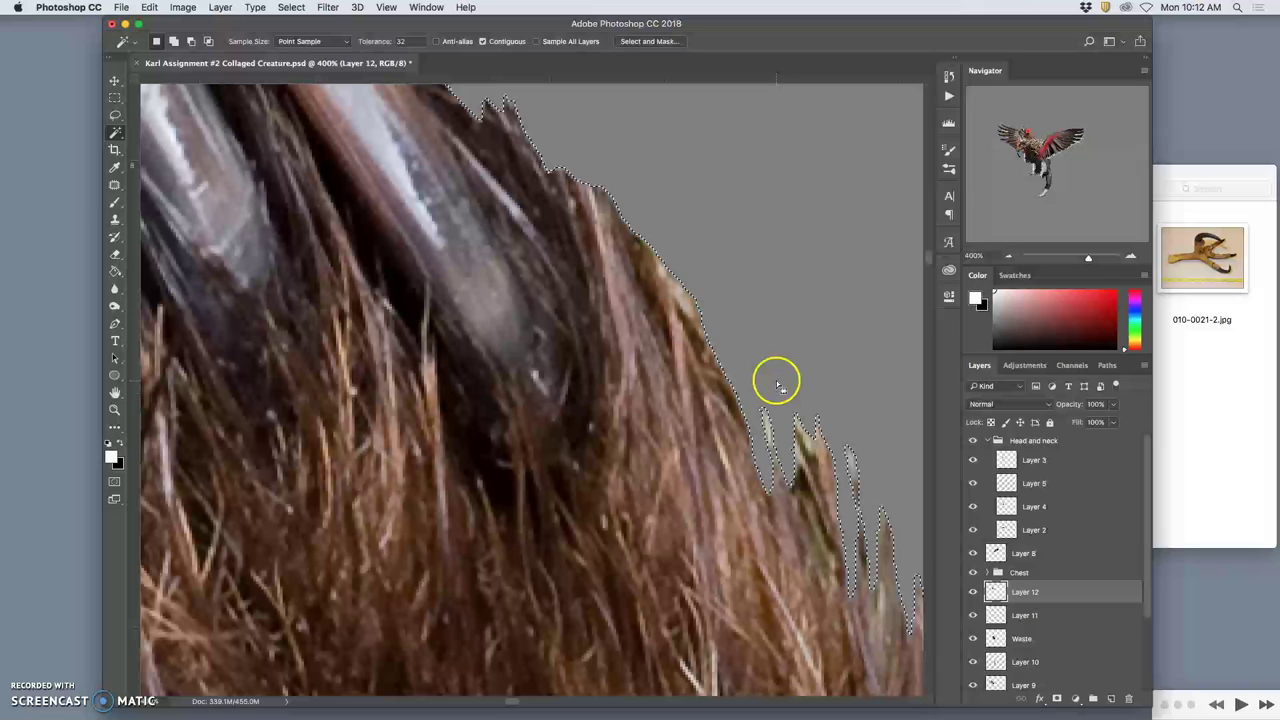
{"action": "left_click", "coordinate": [643, 41]}
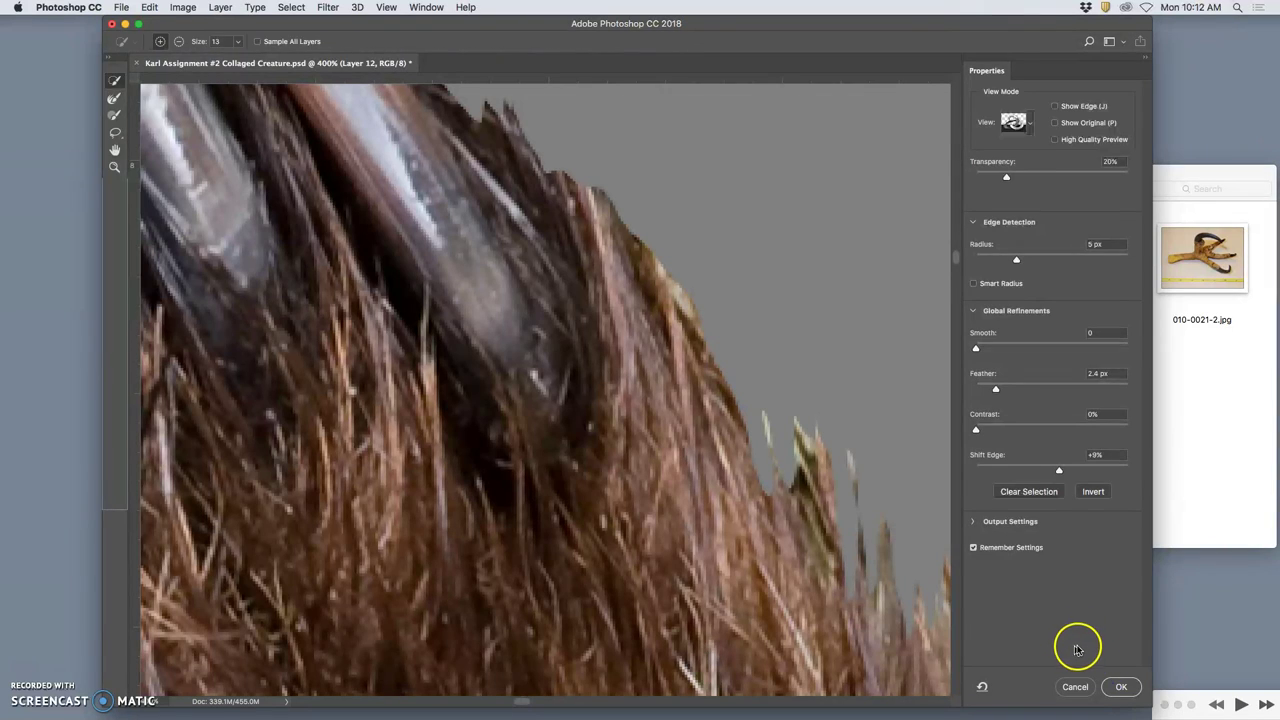
{"action": "key", "text": "Return"}
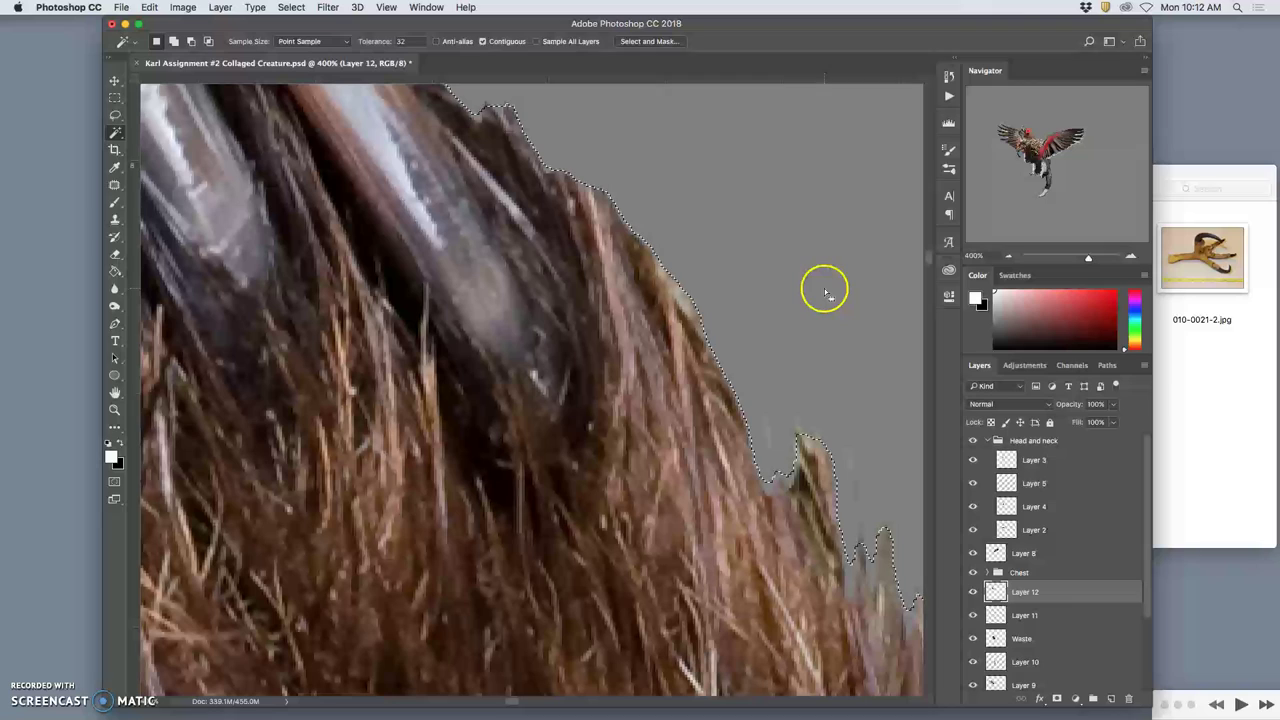
- Delete the softened fringe along the paw's outer fur edge from Layer 12 and deselect
{"action": "key", "text": "ctrl+minus"}
{"action": "key", "text": "ctrl+minus"}
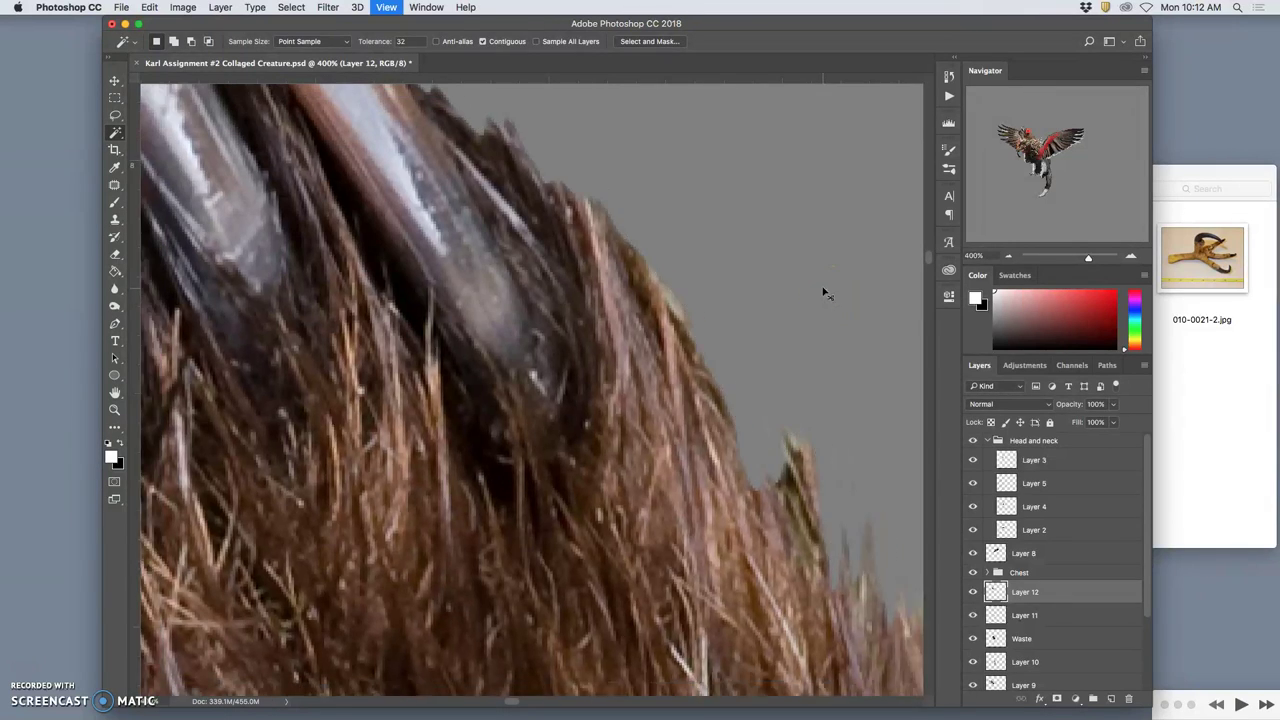
{"action": "left_click_drag", "start_coordinate": [621, 204], "coordinate": [788, 384]}
{"action": "left_click_drag", "start_coordinate": [635, 308], "coordinate": [665, 306]}
{"action": "left_click_drag", "start_coordinate": [656, 277], "coordinate": [723, 277]}
{"action": "key", "text": "super+d"}
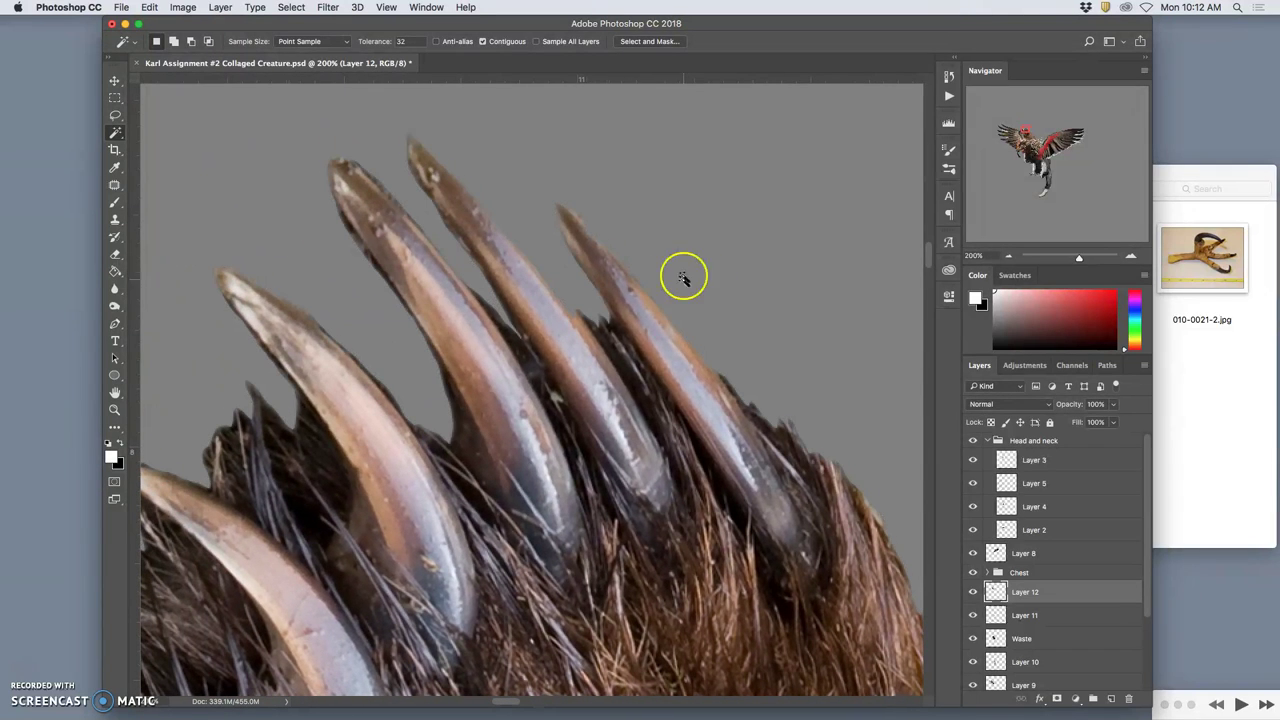
- Set the Eraser to 100% opacity with a 28 px brush at 78% hardness
{"action": "scroll", "coordinate": [690, 238], "scroll_direction": "down", "scroll_amount": 2}
{"action": "scroll", "coordinate": [690, 238], "scroll_direction": "left", "scroll_amount": 2}
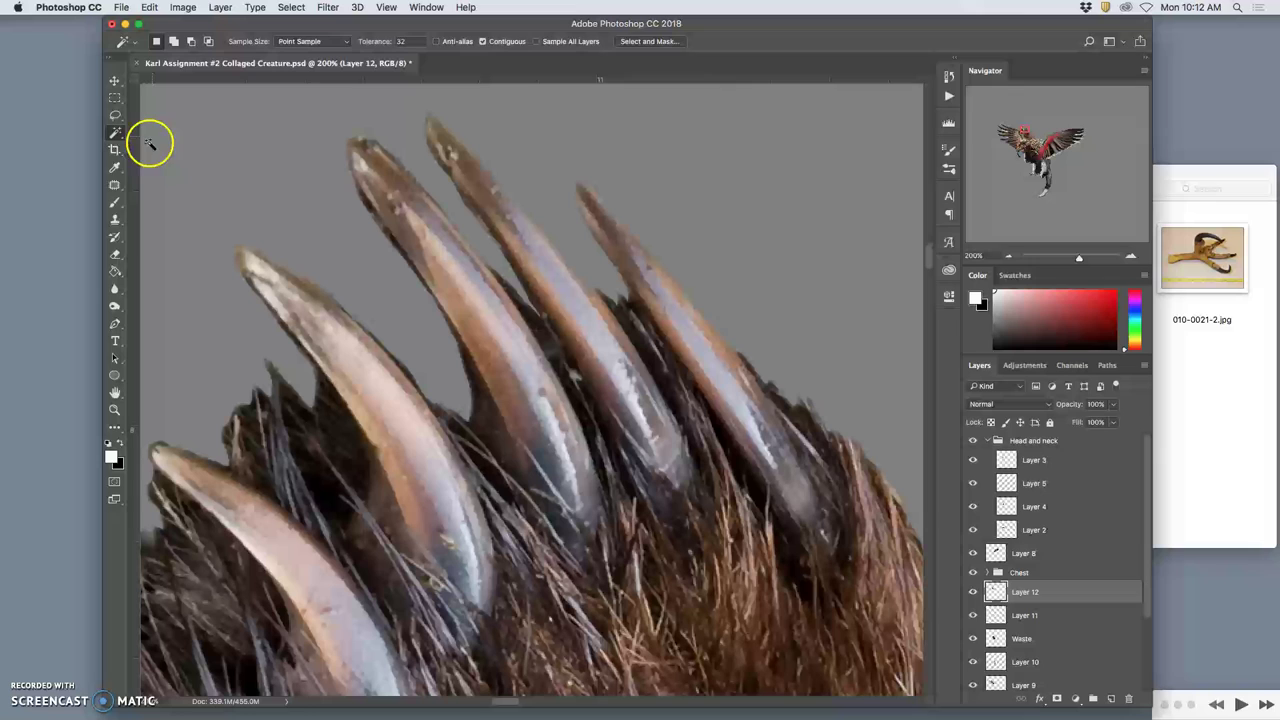
{"action": "left_click", "coordinate": [116, 253]}
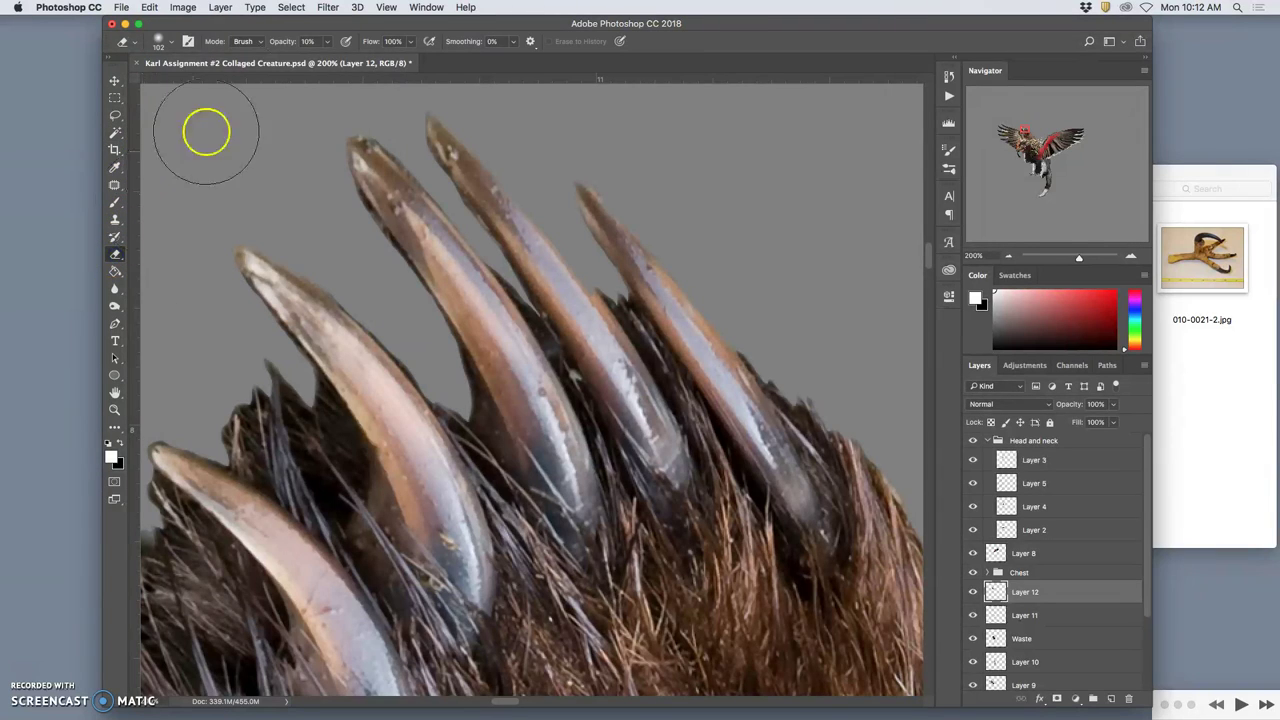
{"action": "left_click", "coordinate": [326, 43]}
{"action": "left_click_drag", "start_coordinate": [343, 60], "coordinate": [420, 62]}
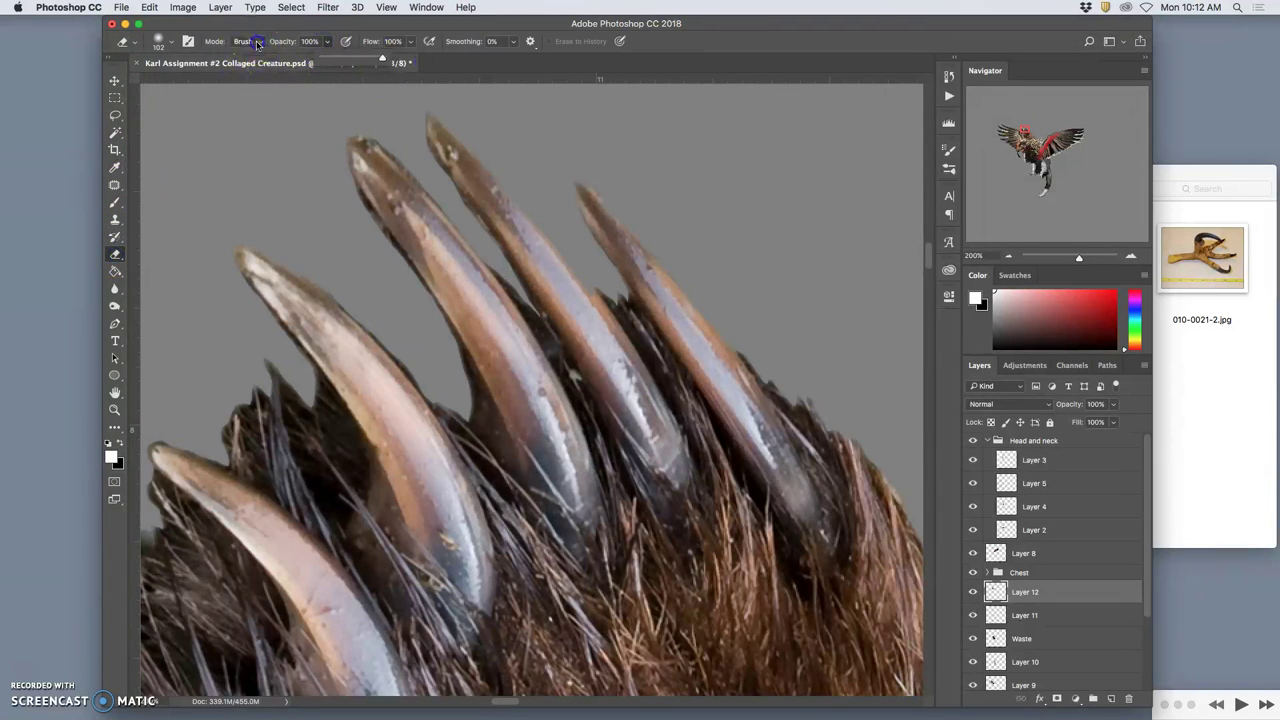
{"action": "left_click", "coordinate": [249, 42]}
{"action": "left_click", "coordinate": [251, 41]}
{"action": "left_click", "coordinate": [171, 42]}
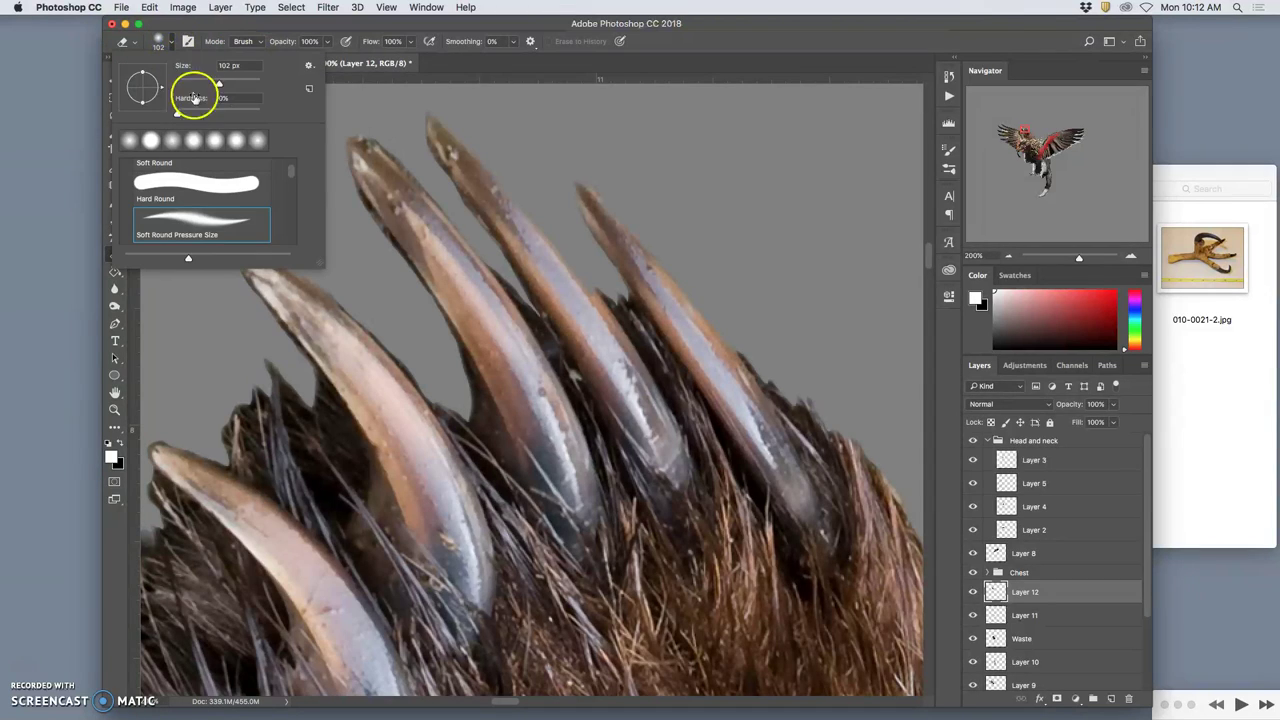
{"action": "left_click_drag", "start_coordinate": [200, 110], "coordinate": [242, 115]}
{"action": "left_click", "coordinate": [197, 84]}
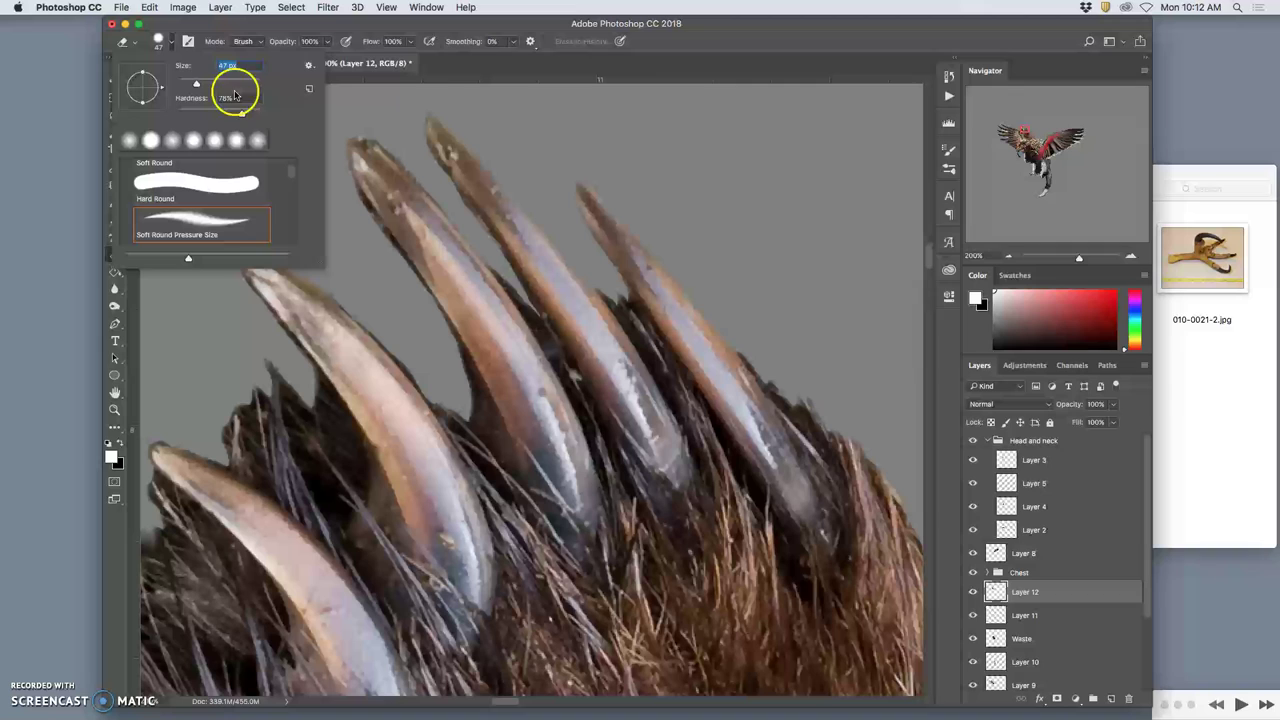
{"action": "left_click_drag", "start_coordinate": [193, 82], "coordinate": [187, 83]}
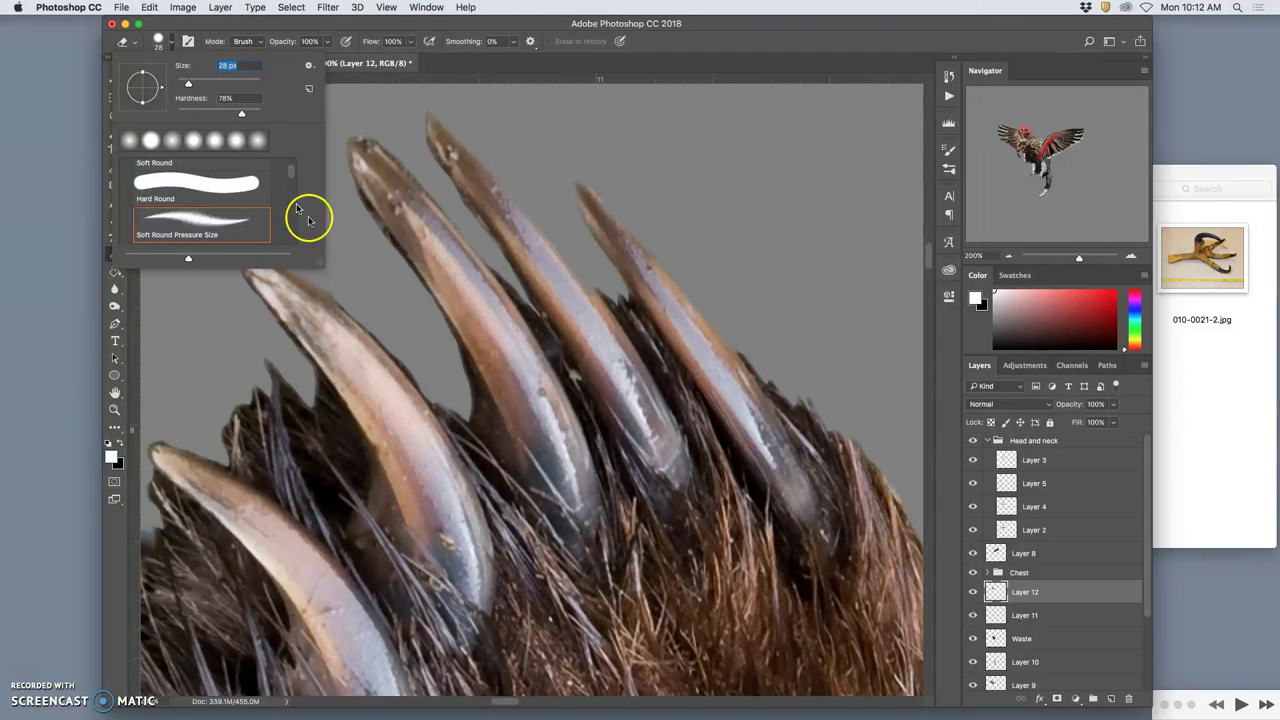
{"action": "left_click", "coordinate": [349, 205]}
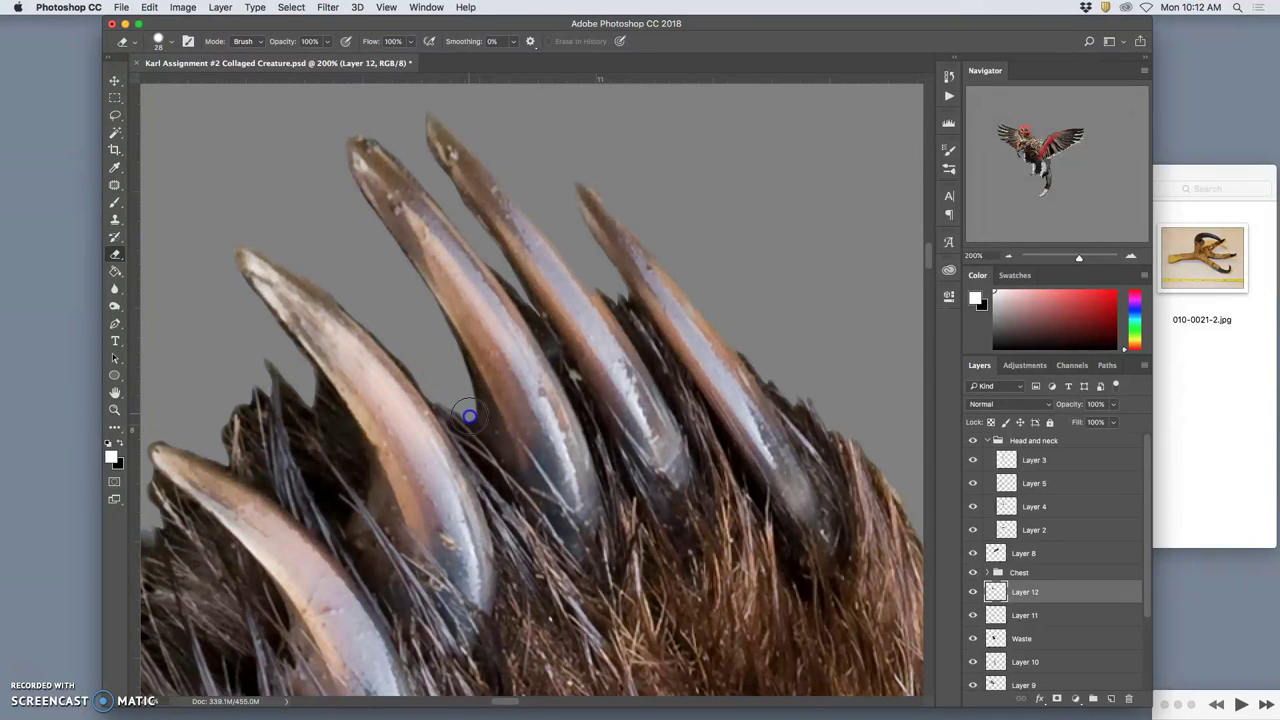
- Erase the leftover fringe between the second and fifth claws, around the upper claw tips and along the fur at their bases
{"action": "mouse_move", "coordinate": [468, 416]}
{"action": "left_mouse_down"}
{"action": "mouse_move", "coordinate": [473, 427]}
{"action": "mouse_move", "coordinate": [443, 398]}
{"action": "mouse_move", "coordinate": [469, 422]}
{"action": "left_mouse_up"}
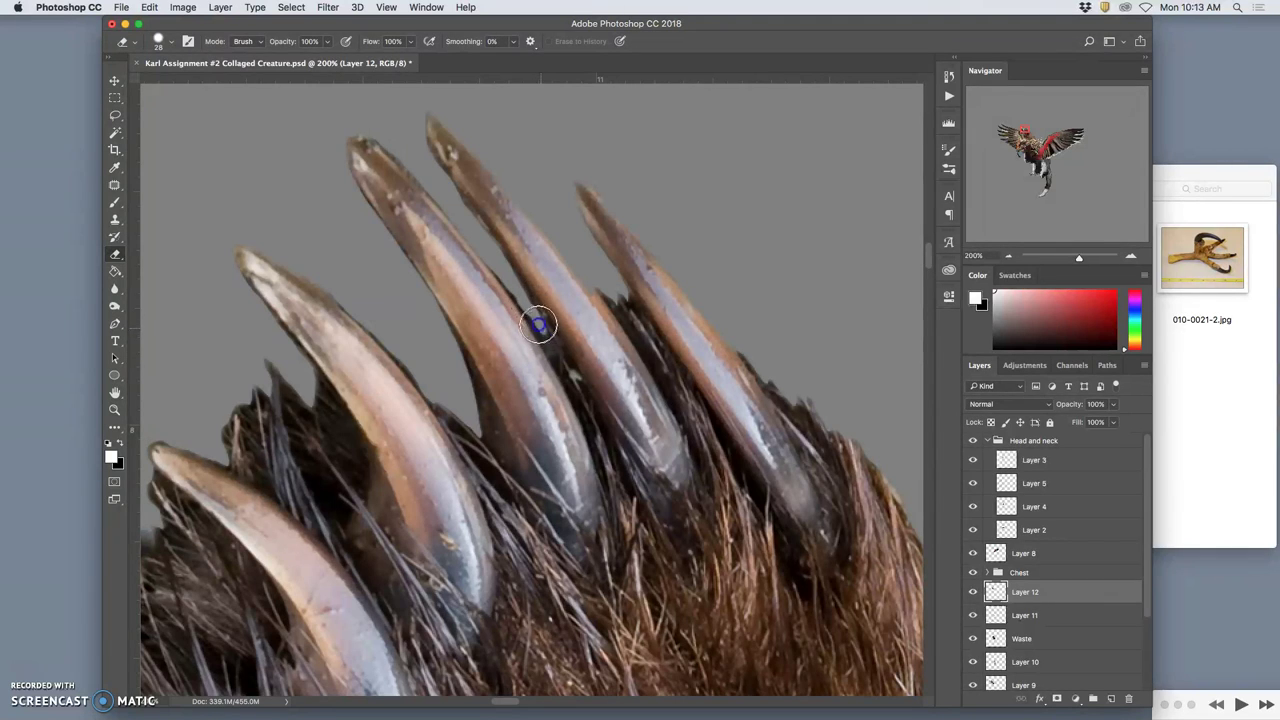
{"action": "left_click_drag", "start_coordinate": [533, 316], "coordinate": [508, 256]}
{"action": "mouse_move", "coordinate": [426, 99]}
{"action": "left_mouse_down"}
{"action": "mouse_move", "coordinate": [419, 157]}
{"action": "mouse_move", "coordinate": [416, 122]}
{"action": "mouse_move", "coordinate": [477, 231]}
{"action": "left_mouse_up"}
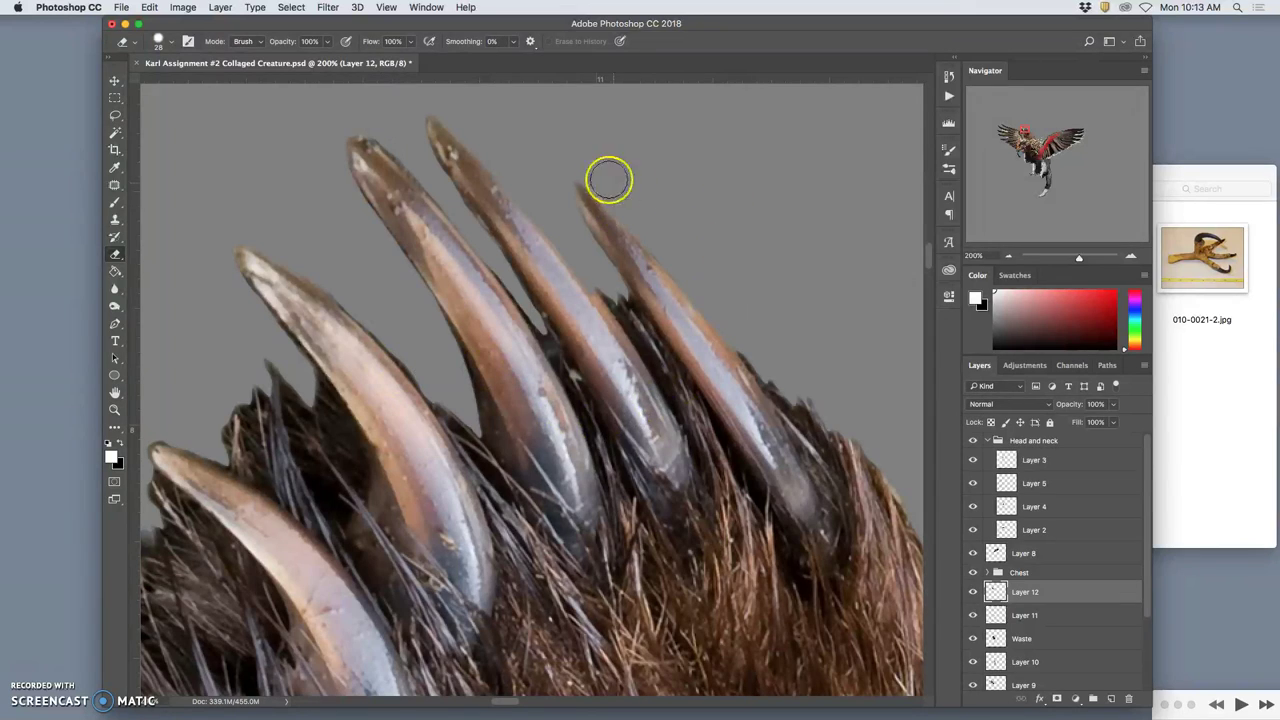
{"action": "mouse_move", "coordinate": [570, 165]}
{"action": "left_mouse_down"}
{"action": "mouse_move", "coordinate": [563, 191]}
{"action": "mouse_move", "coordinate": [606, 191]}
{"action": "mouse_move", "coordinate": [667, 267]}
{"action": "left_mouse_up"}
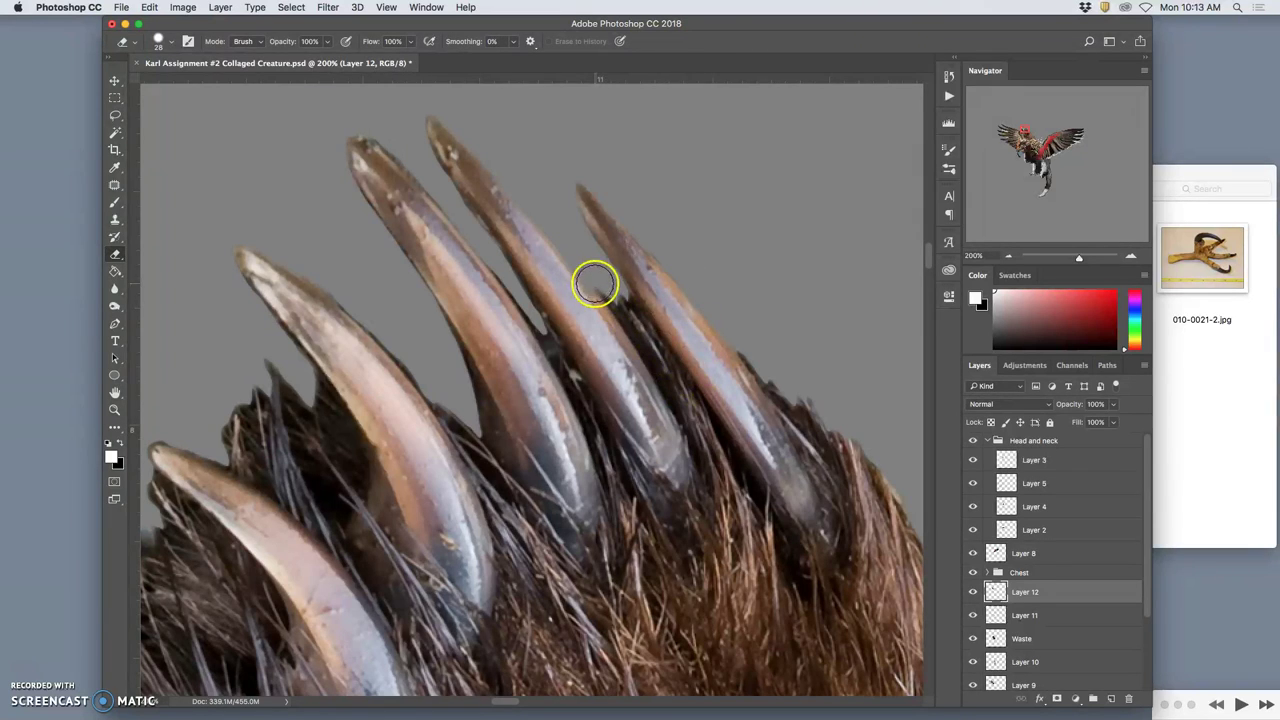
{"action": "left_click_drag", "start_coordinate": [599, 288], "coordinate": [615, 302]}
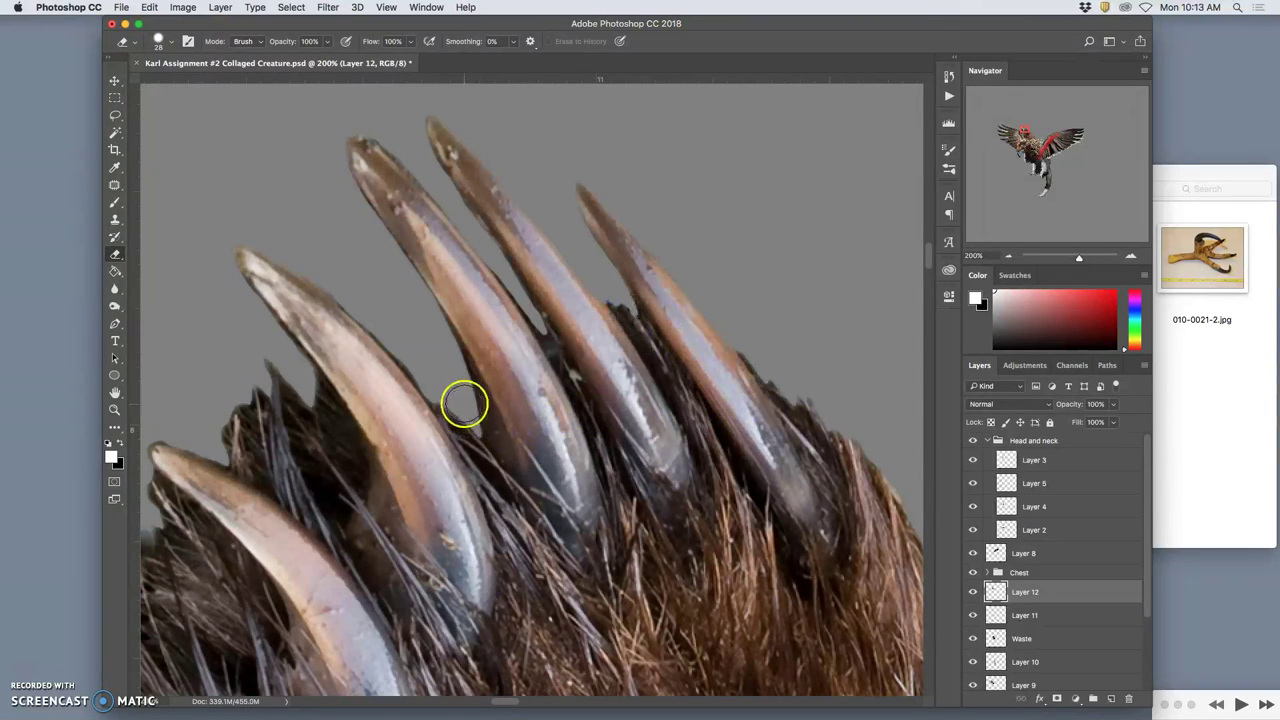
- Erase the background remnants along the second claw's outer edge and shape the fur between the first two claws into jagged tufts
{"action": "mouse_move", "coordinate": [373, 287]}
{"action": "left_mouse_down"}
{"action": "mouse_move", "coordinate": [383, 320]}
{"action": "mouse_move", "coordinate": [328, 283]}
{"action": "mouse_move", "coordinate": [430, 395]}
{"action": "mouse_move", "coordinate": [354, 299]}
{"action": "mouse_move", "coordinate": [382, 346]}
{"action": "mouse_move", "coordinate": [264, 376]}
{"action": "left_mouse_up"}
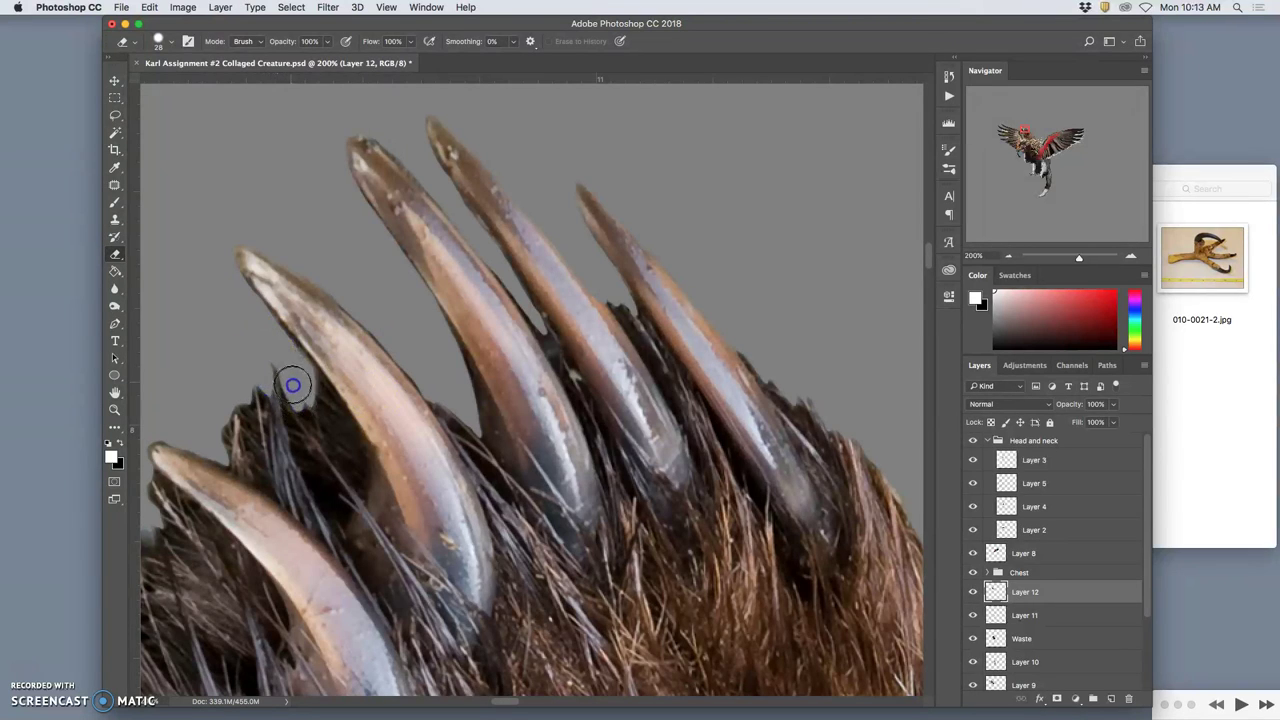
{"action": "mouse_move", "coordinate": [297, 389]}
{"action": "left_mouse_down"}
{"action": "mouse_move", "coordinate": [289, 352]}
{"action": "mouse_move", "coordinate": [267, 349]}
{"action": "mouse_move", "coordinate": [252, 410]}
{"action": "mouse_move", "coordinate": [239, 388]}
{"action": "mouse_move", "coordinate": [251, 398]}
{"action": "mouse_move", "coordinate": [249, 383]}
{"action": "mouse_move", "coordinate": [252, 410]}
{"action": "mouse_move", "coordinate": [254, 377]}
{"action": "mouse_move", "coordinate": [263, 413]}
{"action": "mouse_move", "coordinate": [263, 386]}
{"action": "mouse_move", "coordinate": [256, 425]}
{"action": "mouse_move", "coordinate": [239, 400]}
{"action": "mouse_move", "coordinate": [230, 425]}
{"action": "mouse_move", "coordinate": [250, 368]}
{"action": "mouse_move", "coordinate": [246, 380]}
{"action": "mouse_move", "coordinate": [329, 262]}
{"action": "mouse_move", "coordinate": [418, 227]}
{"action": "left_mouse_up"}
{"action": "key", "text": "super+z"}
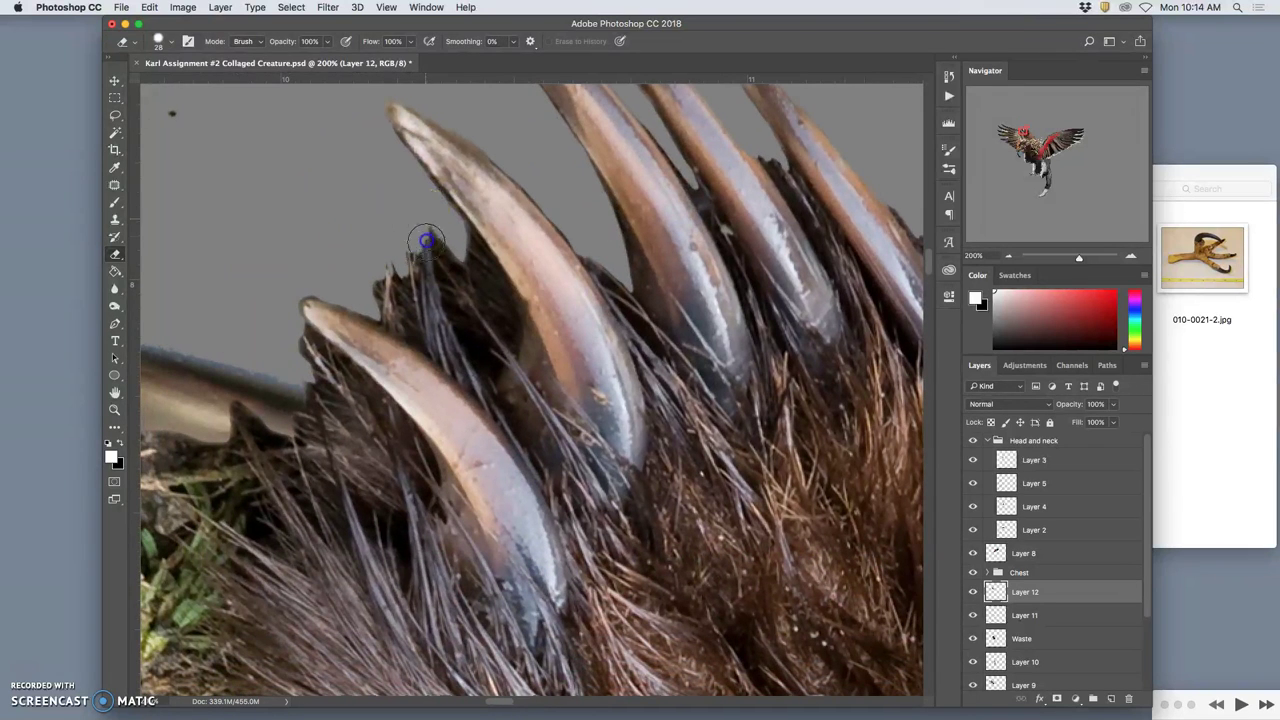
{"action": "mouse_move", "coordinate": [444, 236]}
{"action": "left_mouse_down"}
{"action": "mouse_move", "coordinate": [464, 284]}
{"action": "mouse_move", "coordinate": [460, 242]}
{"action": "left_mouse_up"}
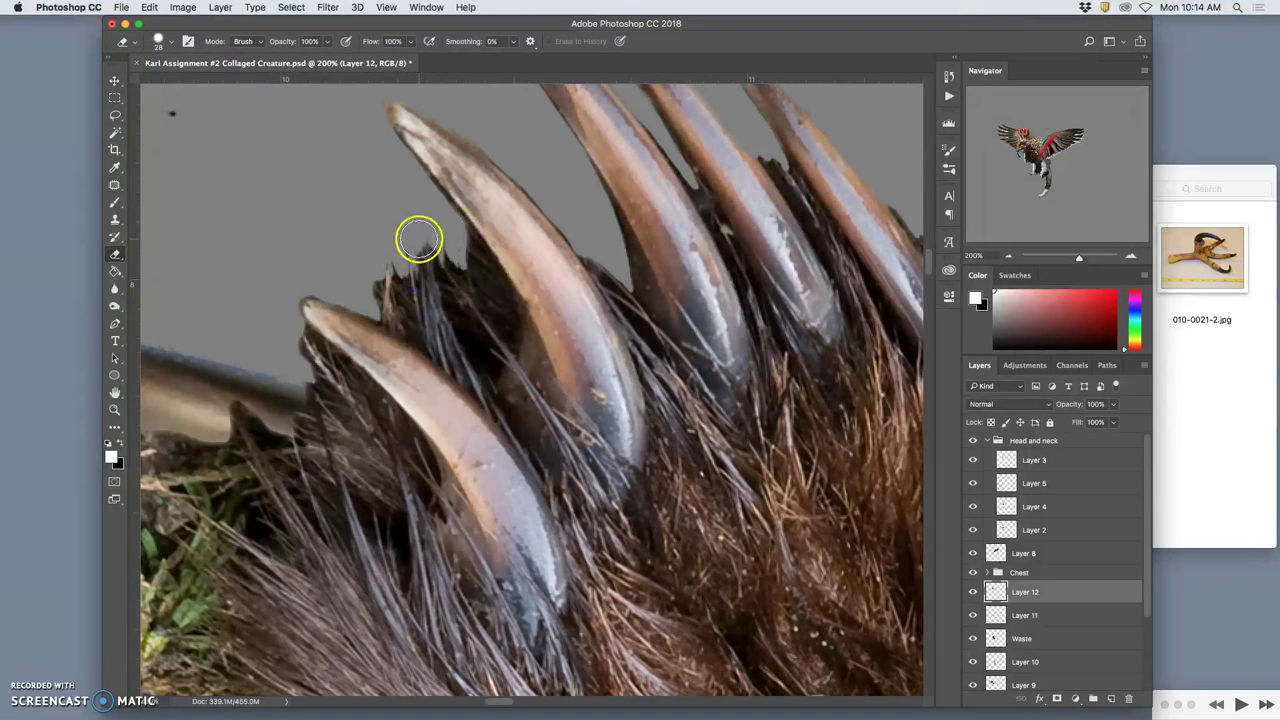
{"action": "left_click_drag", "start_coordinate": [428, 246], "coordinate": [429, 251]}
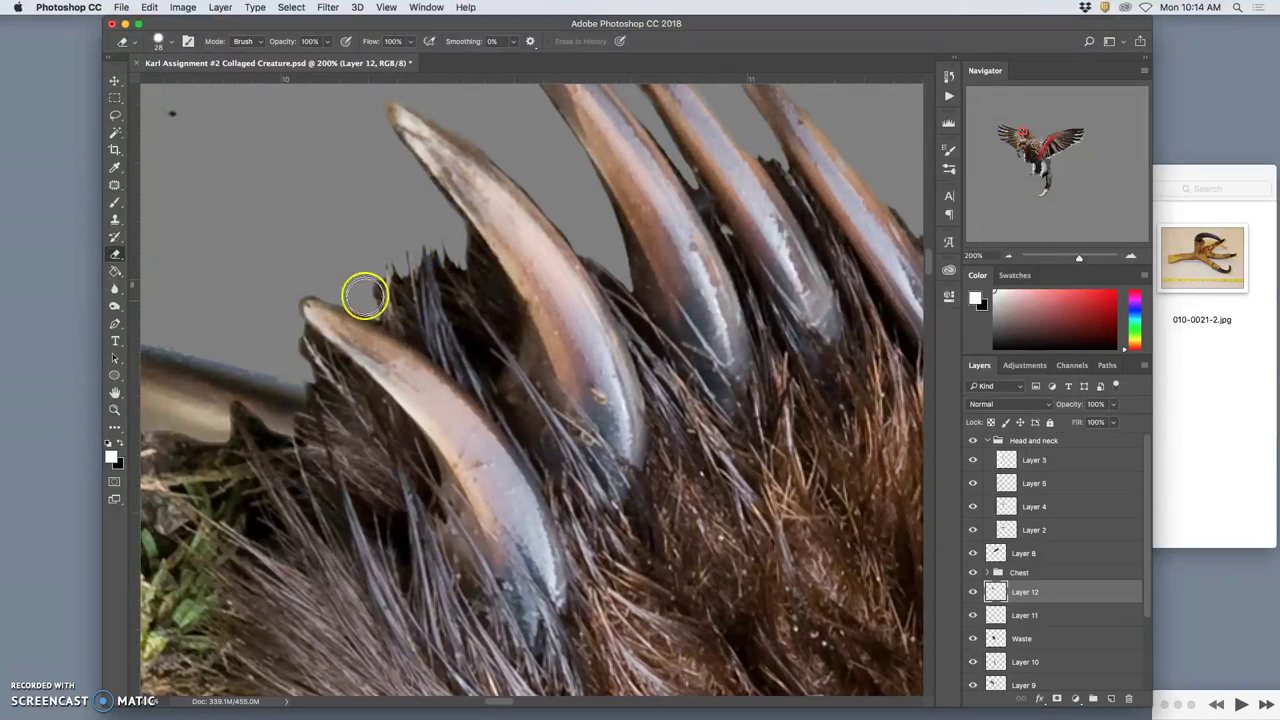
{"action": "mouse_move", "coordinate": [375, 284]}
{"action": "left_mouse_down"}
{"action": "mouse_move", "coordinate": [380, 306]}
{"action": "mouse_move", "coordinate": [384, 278]}
{"action": "left_mouse_up"}
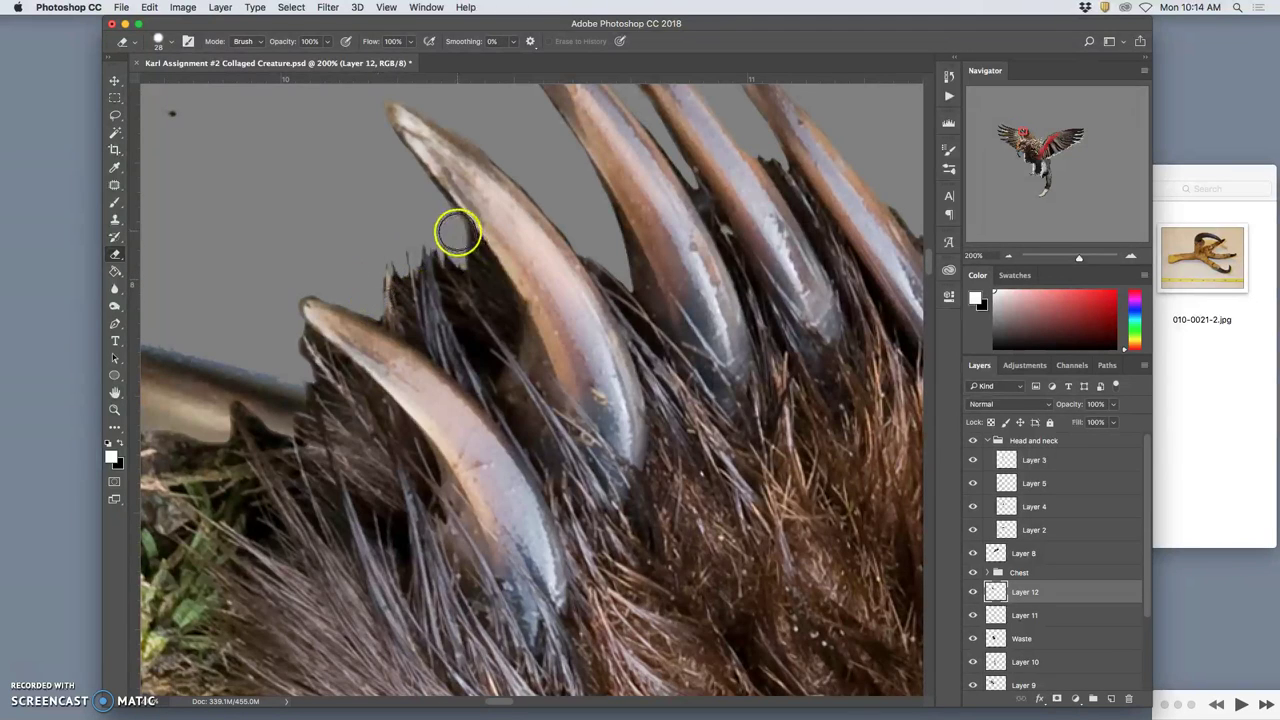
{"action": "left_click_drag", "start_coordinate": [460, 234], "coordinate": [470, 252]}
{"action": "mouse_move", "coordinate": [463, 235]}
{"action": "left_mouse_down"}
{"action": "mouse_move", "coordinate": [486, 262]}
{"action": "mouse_move", "coordinate": [455, 223]}
{"action": "mouse_move", "coordinate": [484, 258]}
{"action": "mouse_move", "coordinate": [456, 234]}
{"action": "mouse_move", "coordinate": [474, 298]}
{"action": "mouse_move", "coordinate": [457, 263]}
{"action": "mouse_move", "coordinate": [466, 273]}
{"action": "mouse_move", "coordinate": [462, 238]}
{"action": "mouse_move", "coordinate": [474, 266]}
{"action": "mouse_move", "coordinate": [466, 229]}
{"action": "left_mouse_up"}
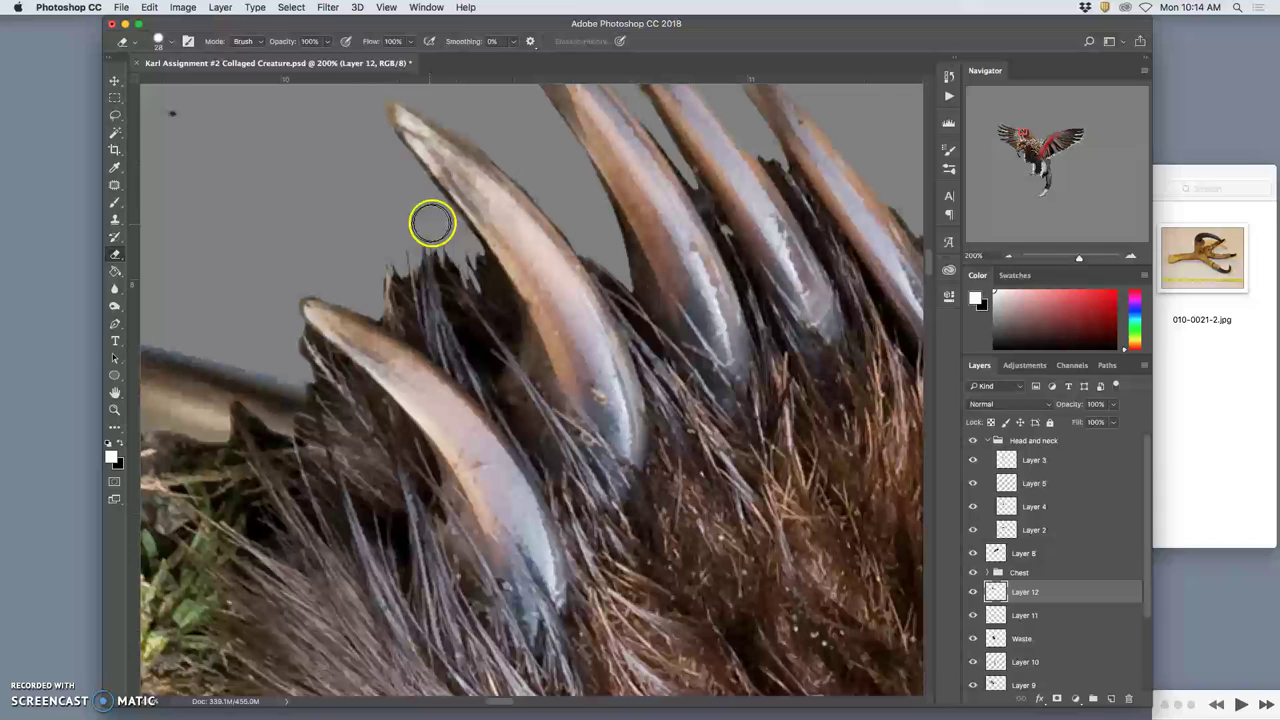
- Erase the leftover fringe around the first claw's tip and down its outer edge to the fur
{"action": "mouse_move", "coordinate": [293, 306]}
{"action": "left_mouse_down"}
{"action": "mouse_move", "coordinate": [316, 342]}
{"action": "mouse_move", "coordinate": [313, 331]}
{"action": "mouse_move", "coordinate": [306, 356]}
{"action": "left_mouse_up"}
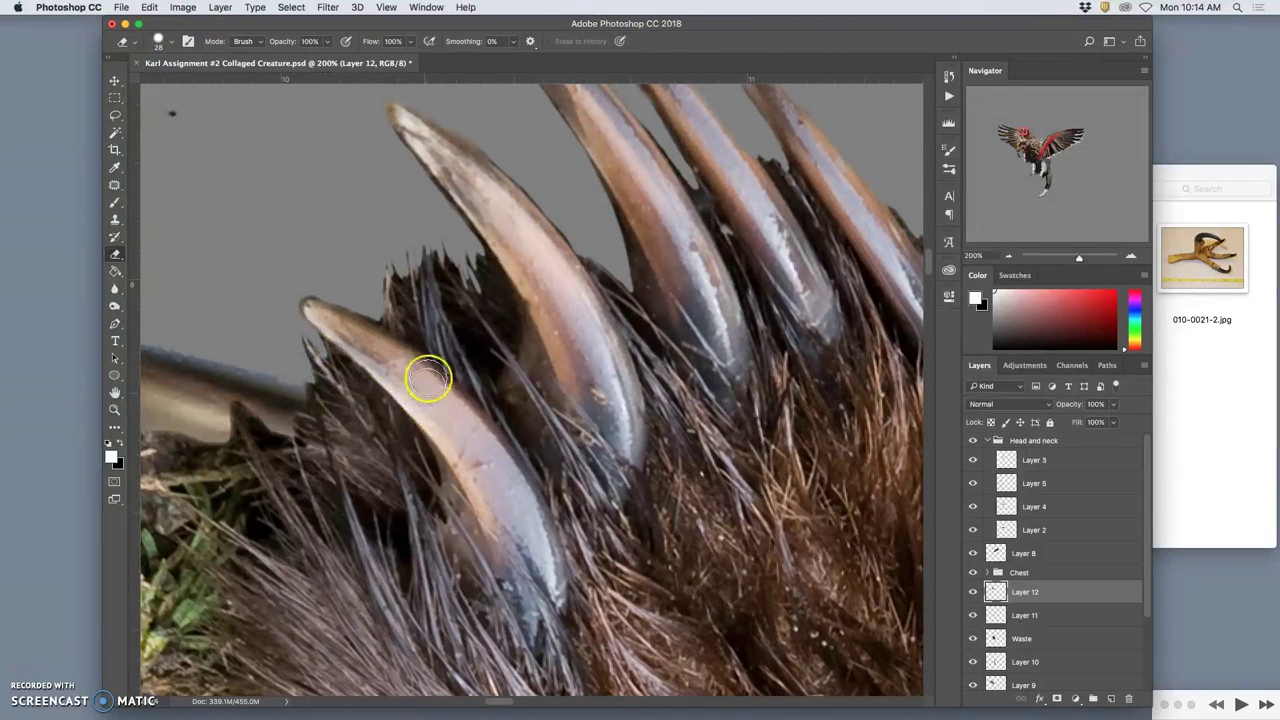
{"action": "key", "text": "super+minus"}
{"action": "key", "text": "super+minus"}
{"action": "key", "text": "super+minus"}
{"action": "key", "text": "super+minus"}
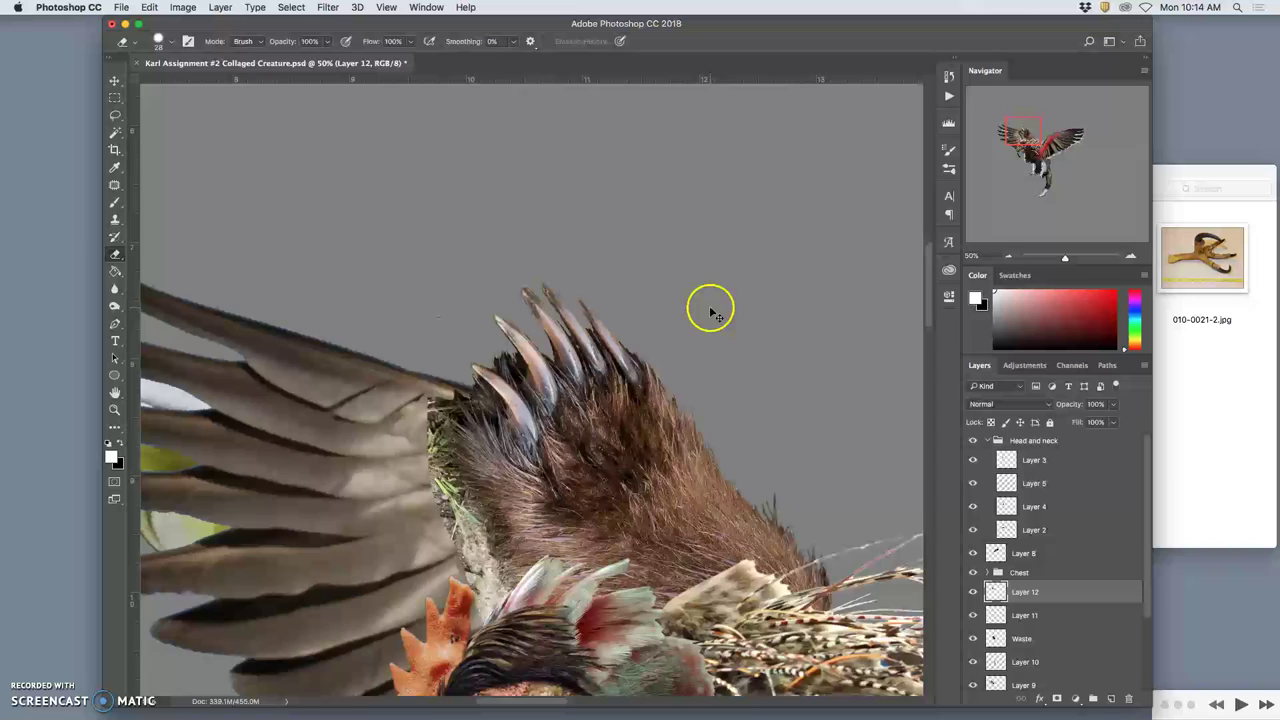
- Review the whole creature, comparing it with and without the paw layer, and check the bear claw reference images
{"action": "mouse_move", "coordinate": [695, 312]}
{"action": "left_mouse_down"}
{"action": "mouse_move", "coordinate": [697, 343]}
{"action": "mouse_move", "coordinate": [608, 192]}
{"action": "left_mouse_up"}
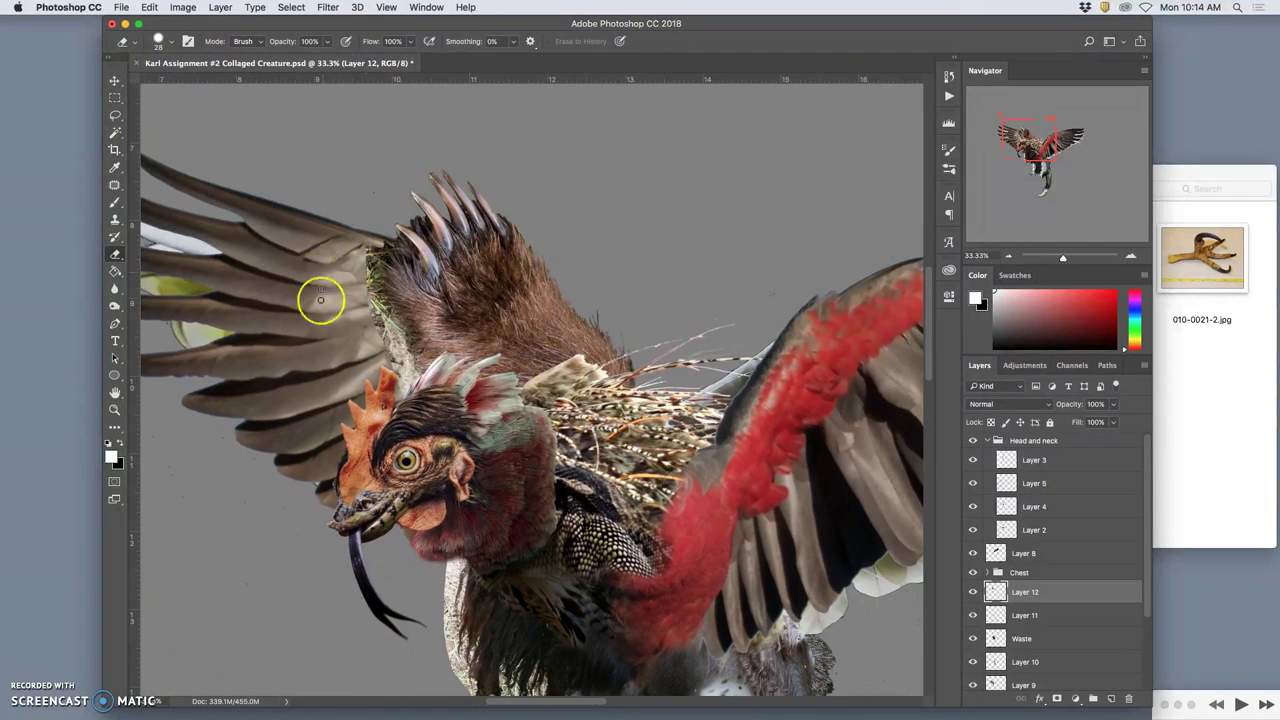
{"action": "left_click_drag", "start_coordinate": [643, 251], "coordinate": [546, 228]}
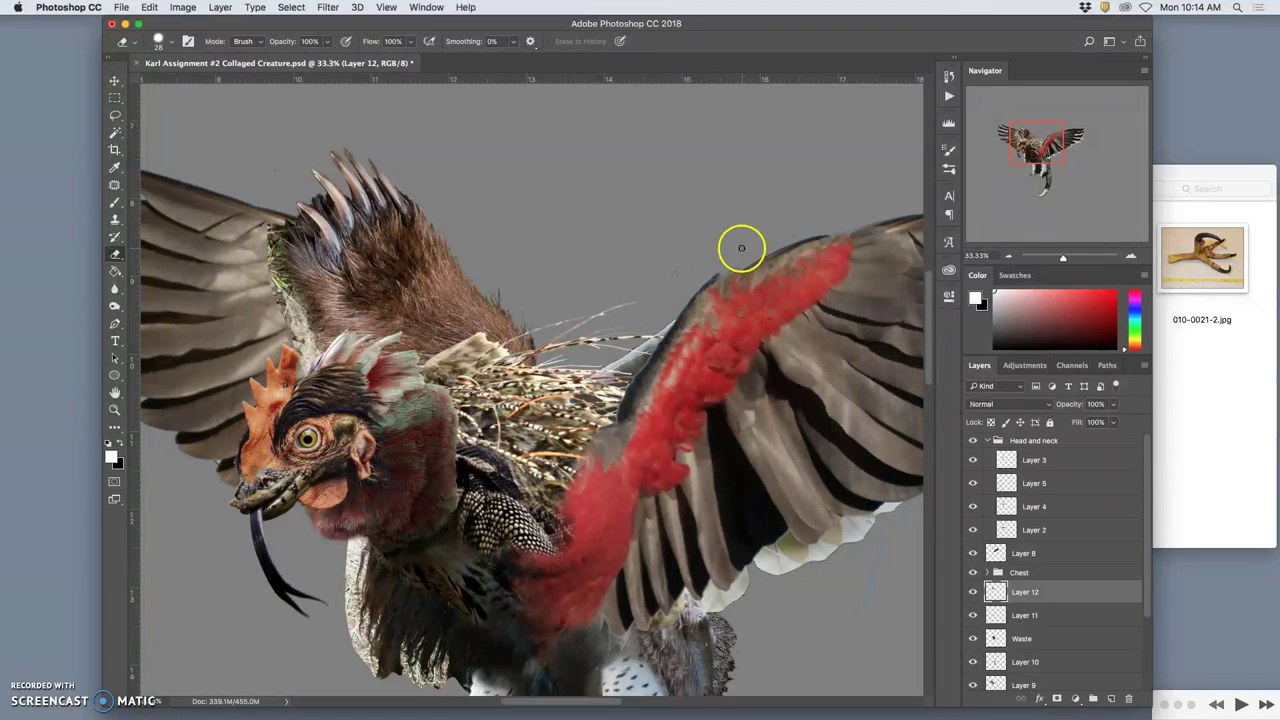
{"action": "key", "text": "super+minus"}
{"action": "key", "text": "super+minus"}
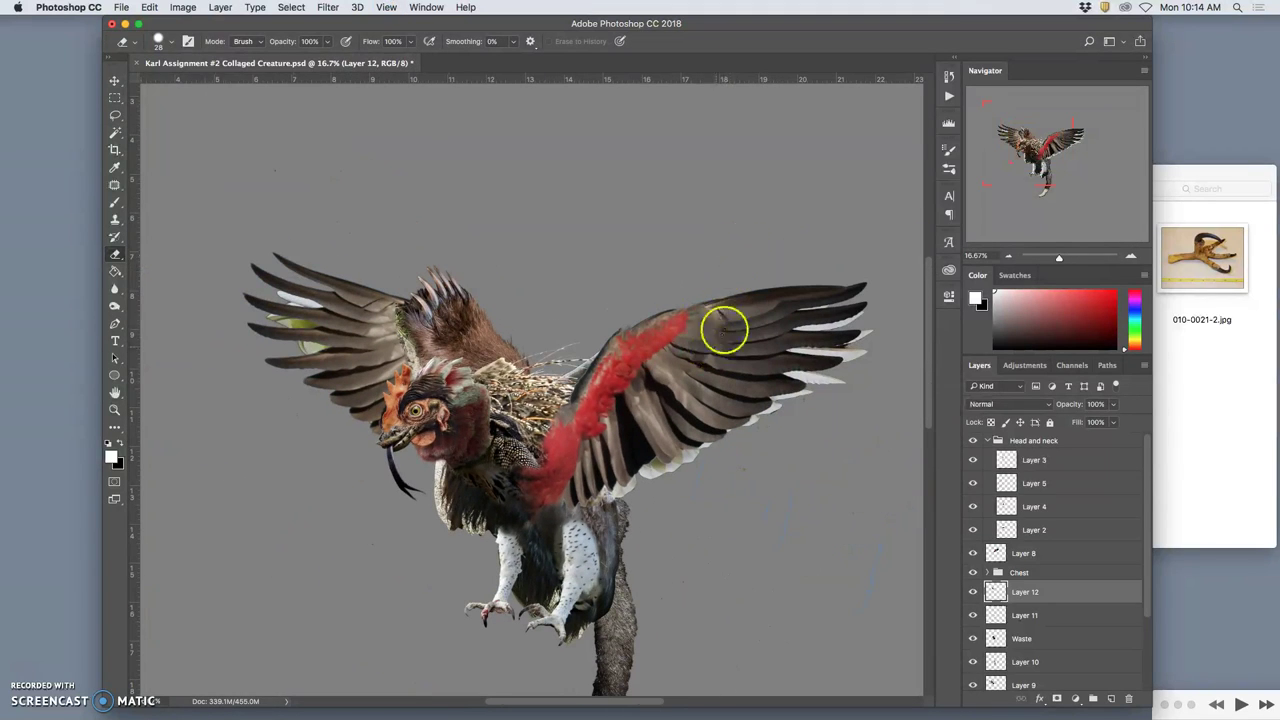
{"action": "left_click", "coordinate": [975, 591]}
{"action": "left_click", "coordinate": [975, 591]}
{"action": "left_click", "coordinate": [1206, 377]}
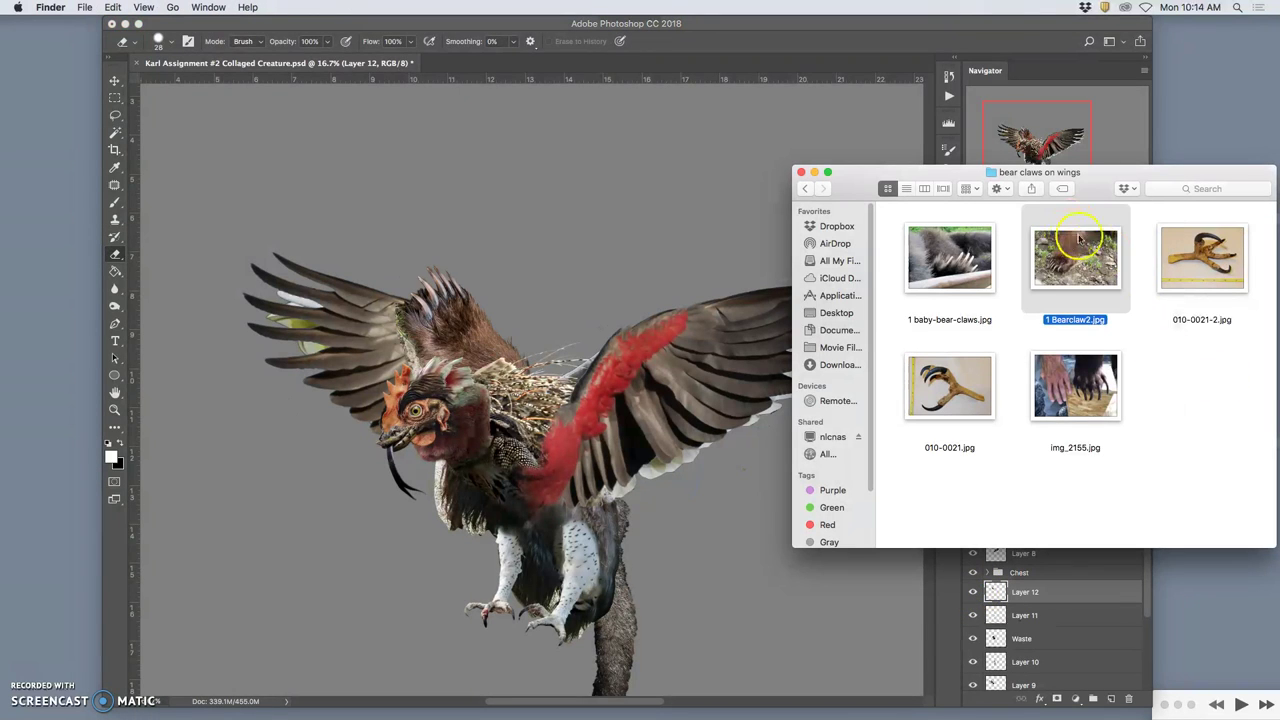
{"action": "left_click", "coordinate": [605, 230]}
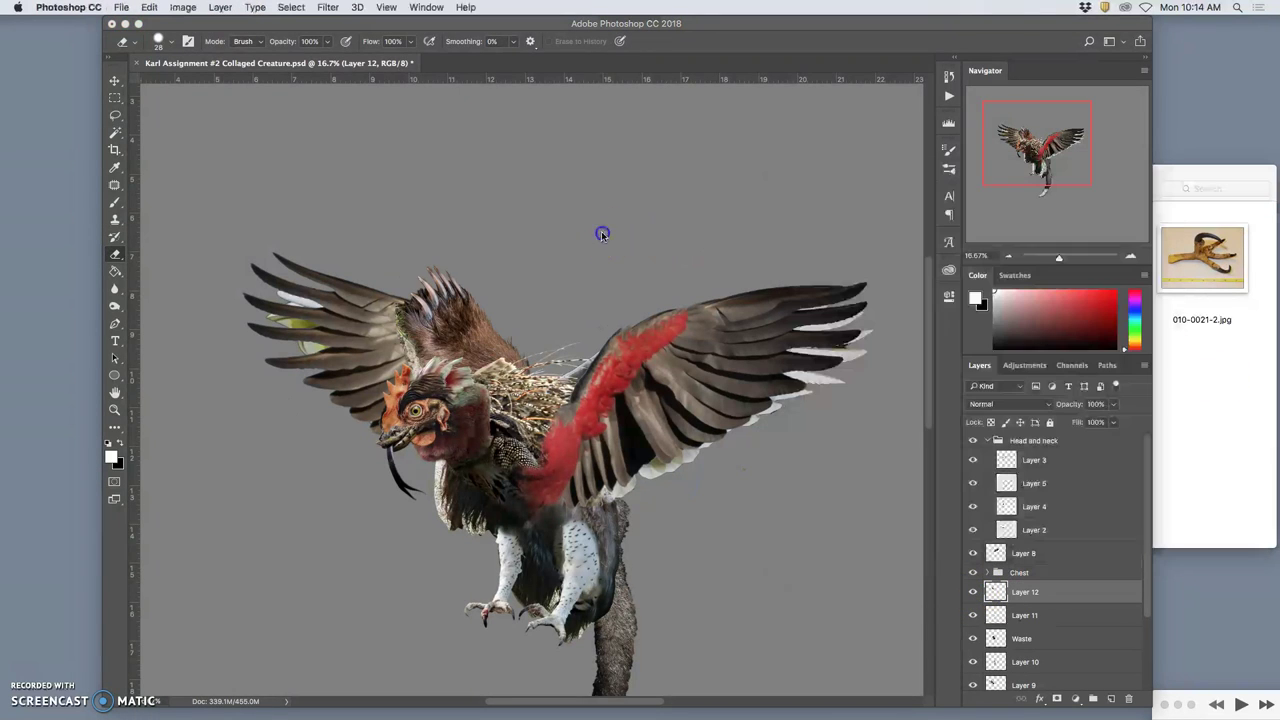
- Darken the bear paw layer with Levels, setting the midtone input to 0.70 and lowering the white output level to about 221
{"action": "left_click", "coordinate": [185, 7]}
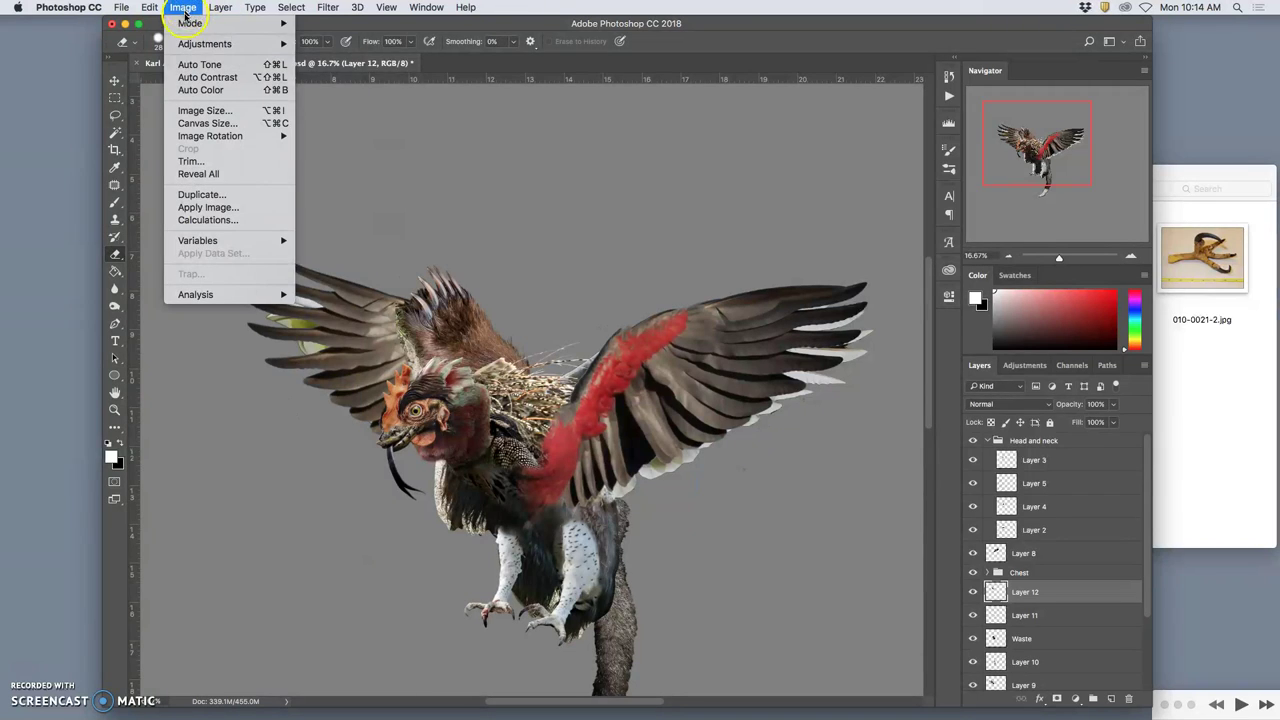
{"action": "mouse_move", "coordinate": [250, 43]}
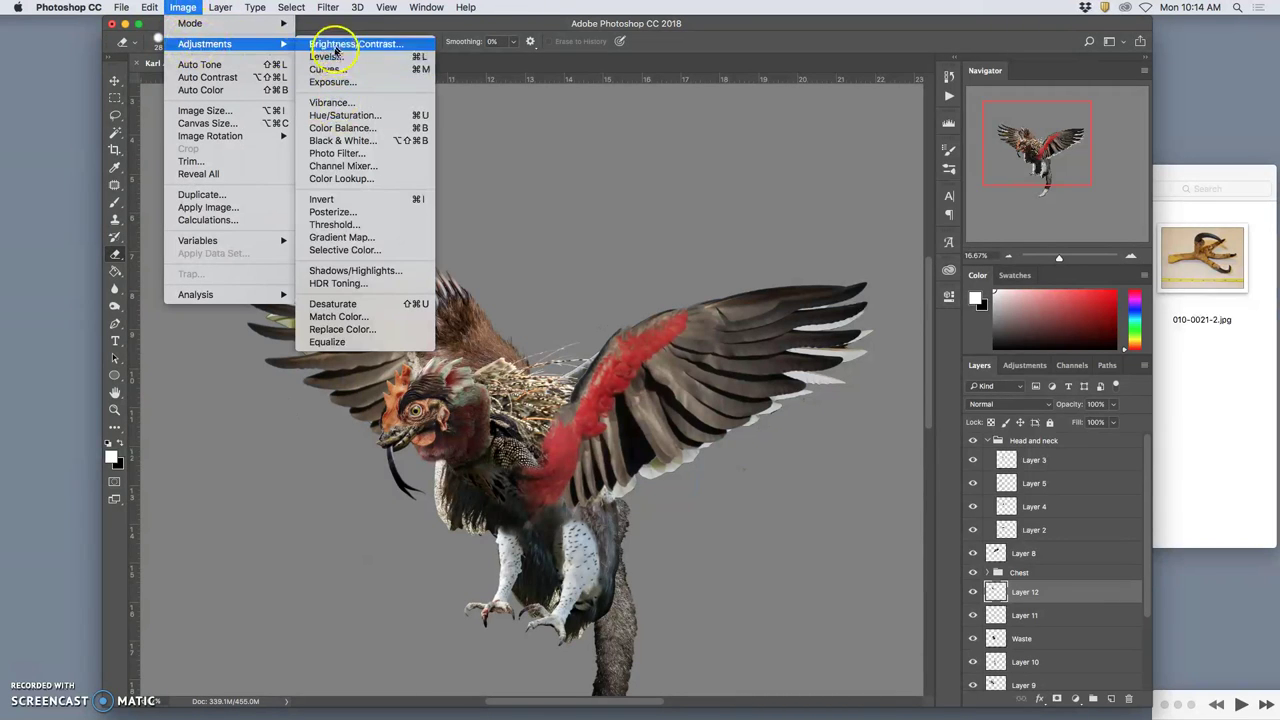
{"action": "left_click", "coordinate": [326, 56]}
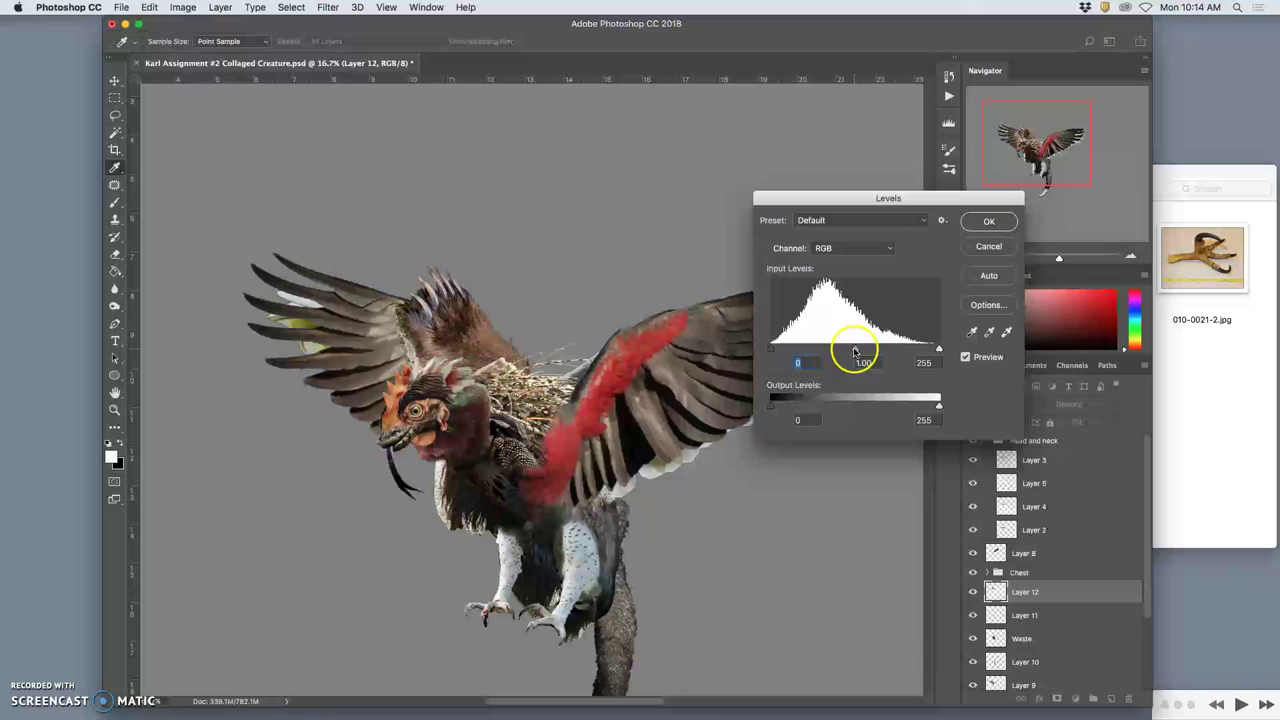
{"action": "left_click_drag", "start_coordinate": [855, 352], "coordinate": [876, 355]}
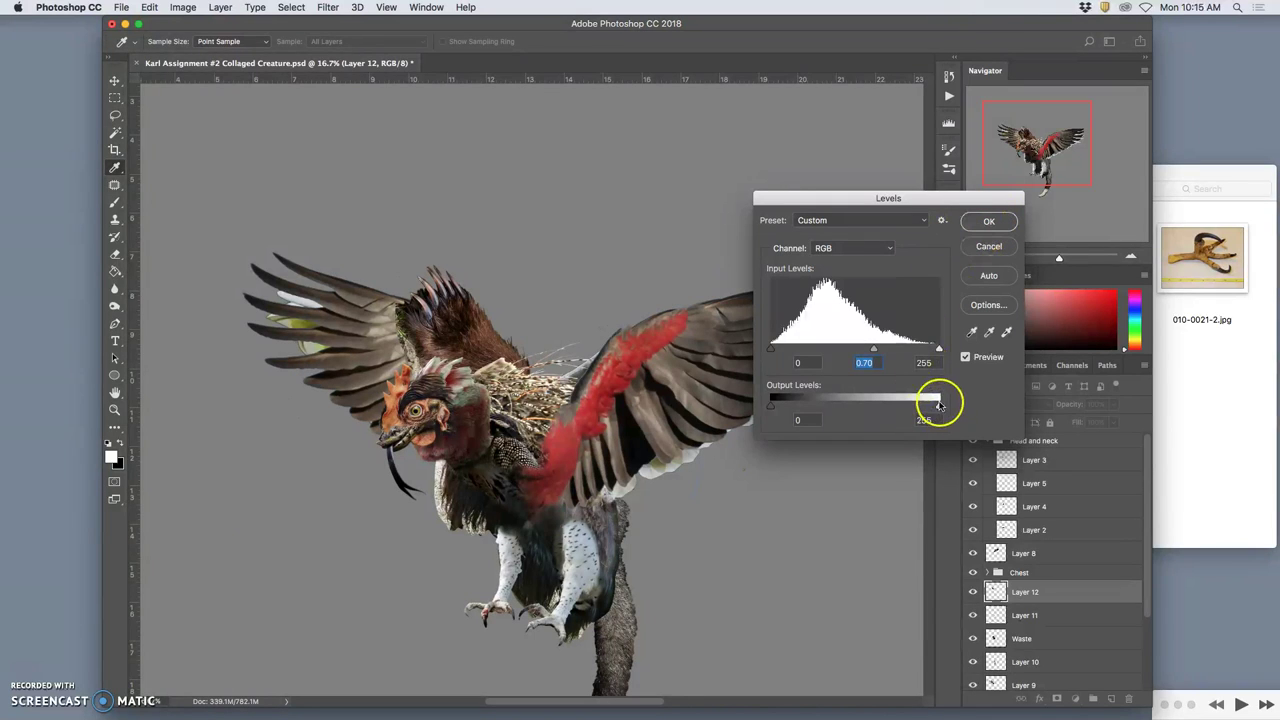
{"action": "left_click_drag", "start_coordinate": [920, 407], "coordinate": [911, 408]}
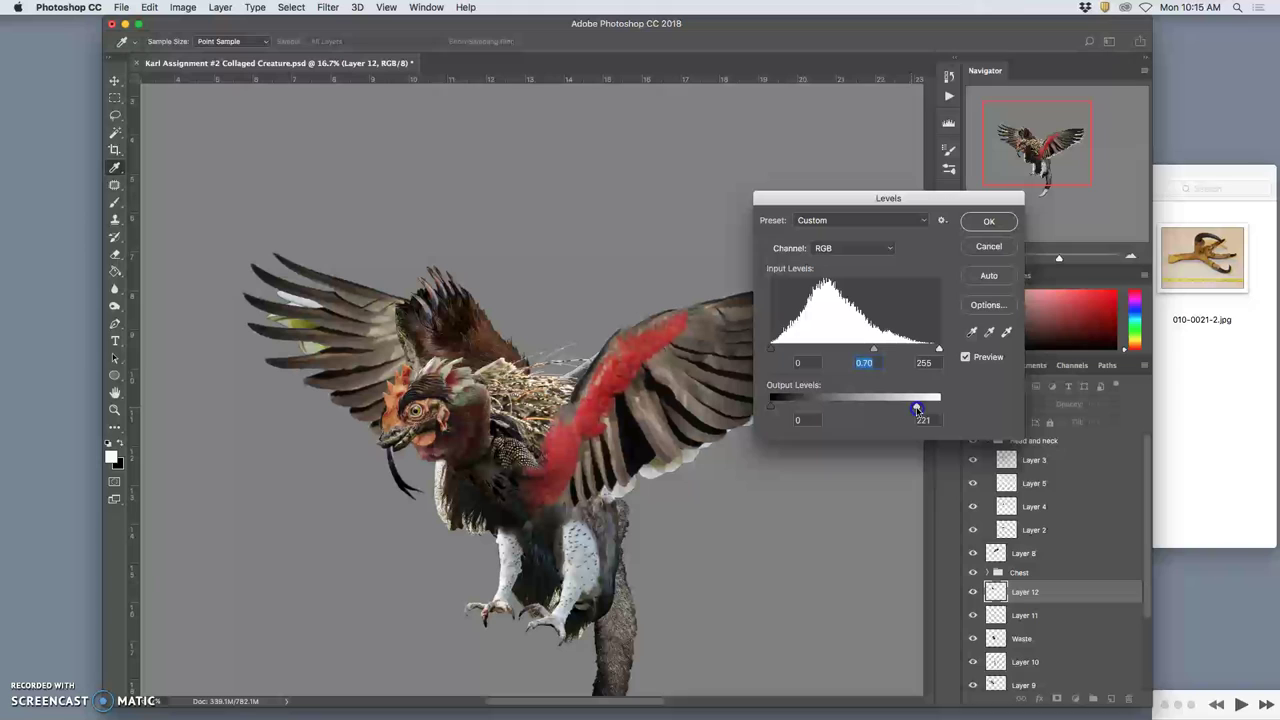
{"action": "left_click", "coordinate": [992, 220]}
{"action": "key", "text": "e"}
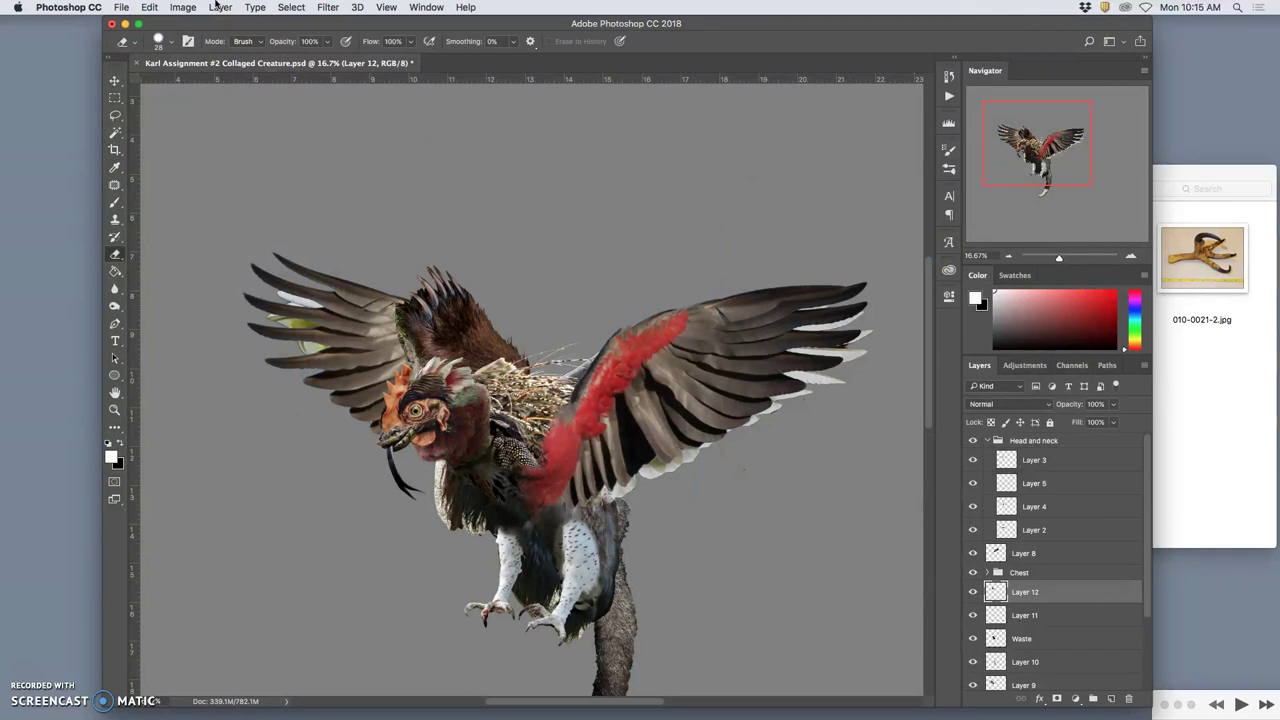
- Shift the bear paw's midtones toward cyan with Color Balance, and adjust their yellow–blue balance
{"action": "left_click", "coordinate": [183, 7]}
{"action": "mouse_move", "coordinate": [205, 44]}
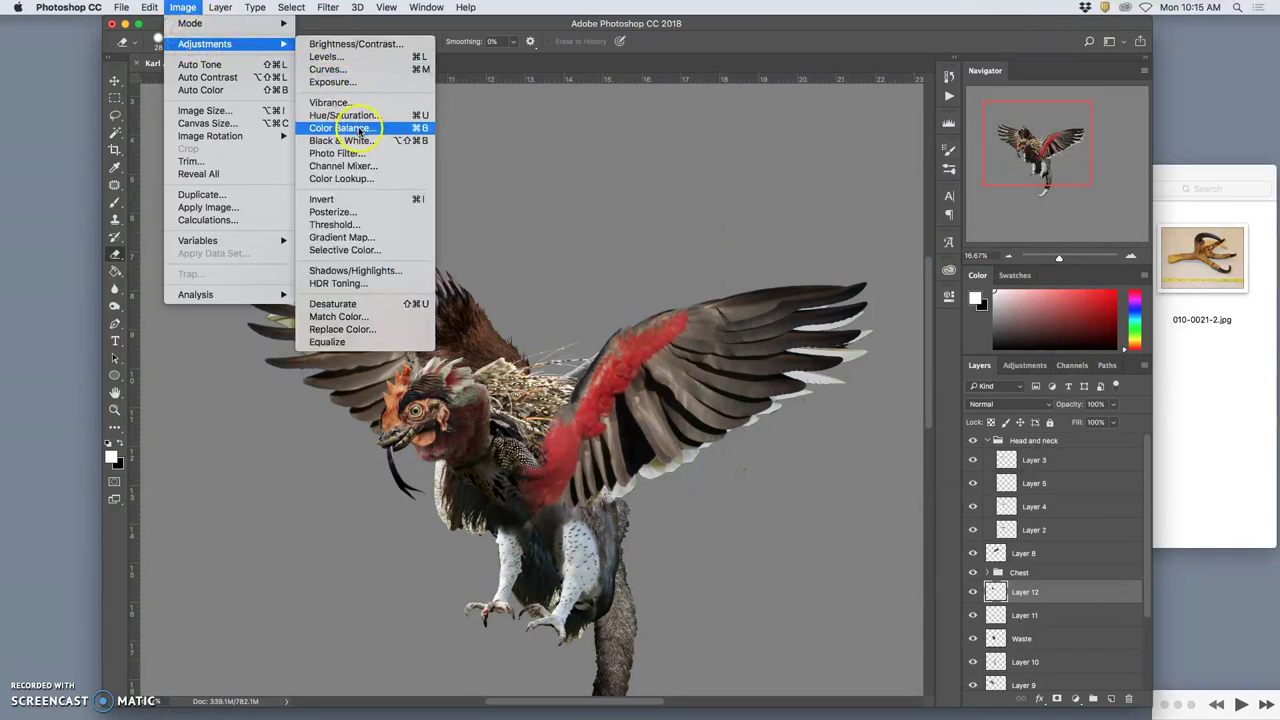
{"action": "left_click", "coordinate": [345, 128]}
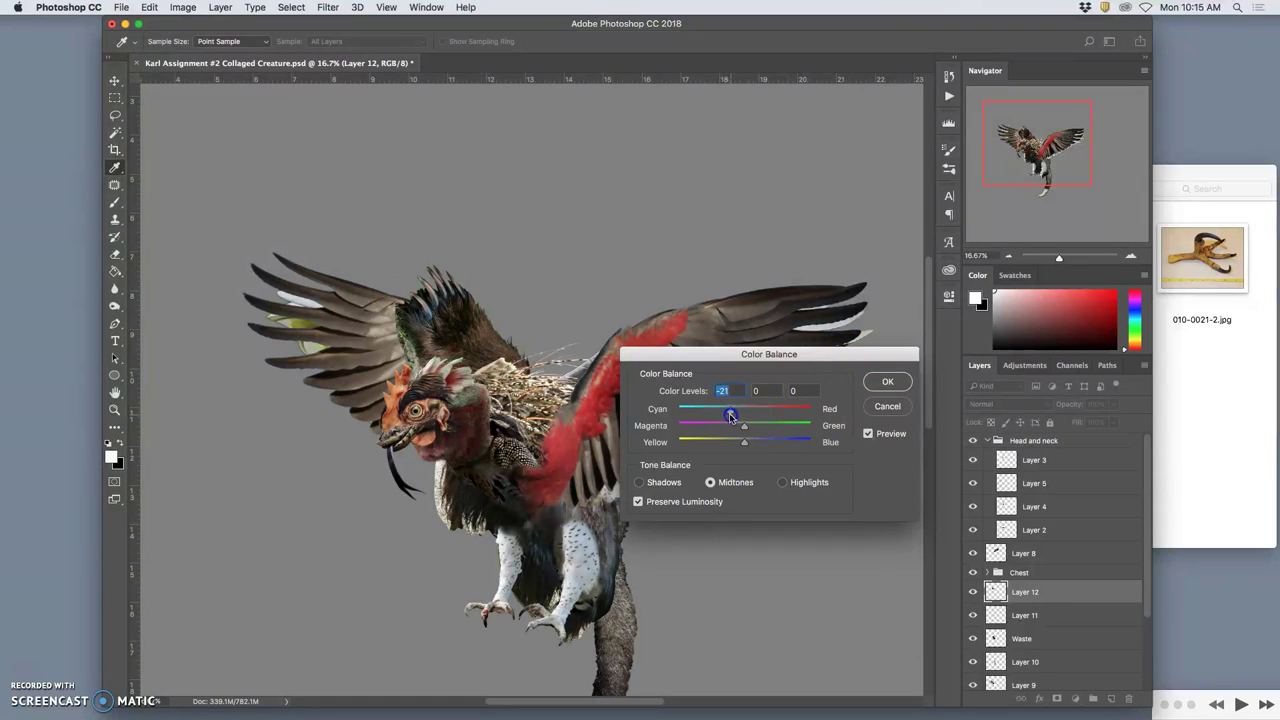
{"action": "left_click", "coordinate": [745, 443]}
{"action": "left_click_drag", "start_coordinate": [749, 443], "coordinate": [747, 452]}
{"action": "left_click", "coordinate": [887, 381]}
{"action": "key", "text": "e"}
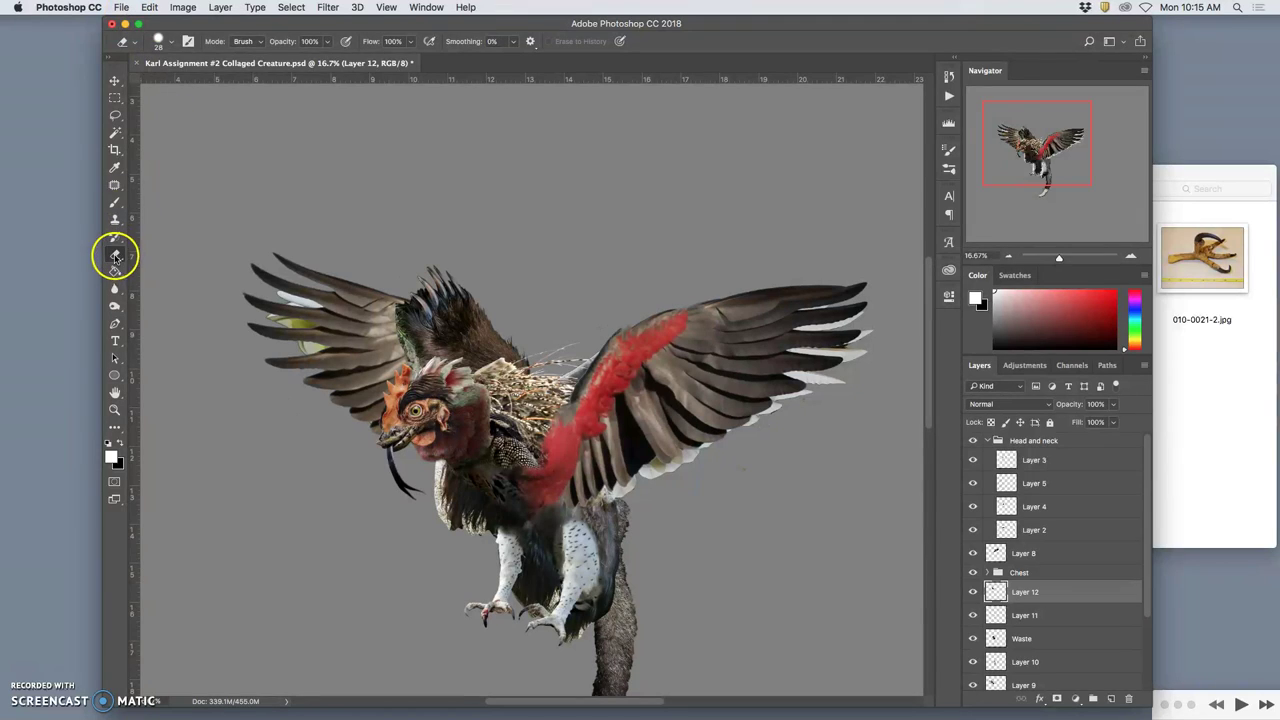
- Erase the green background remnants where the paw meets the smaller wing, using a softened 428 px Eraser at 100% opacity
{"action": "left_click", "coordinate": [327, 42]}
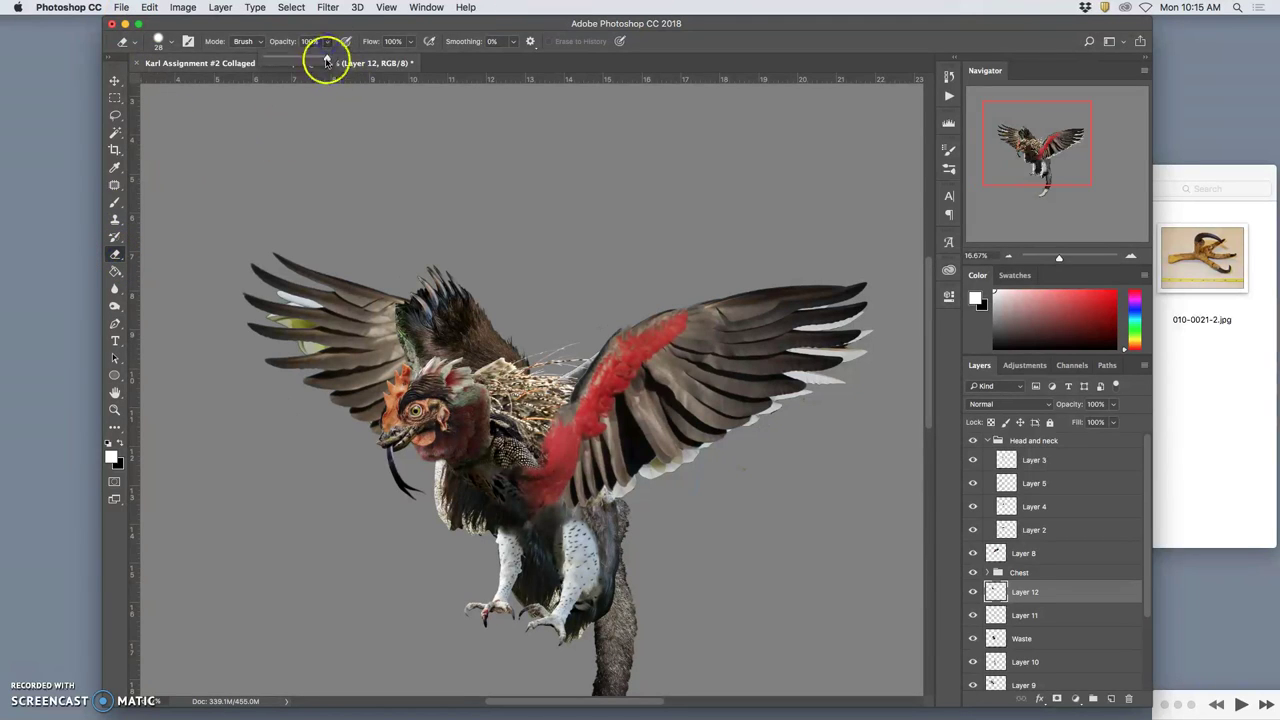
{"action": "left_click_drag", "start_coordinate": [321, 58], "coordinate": [338, 58]}
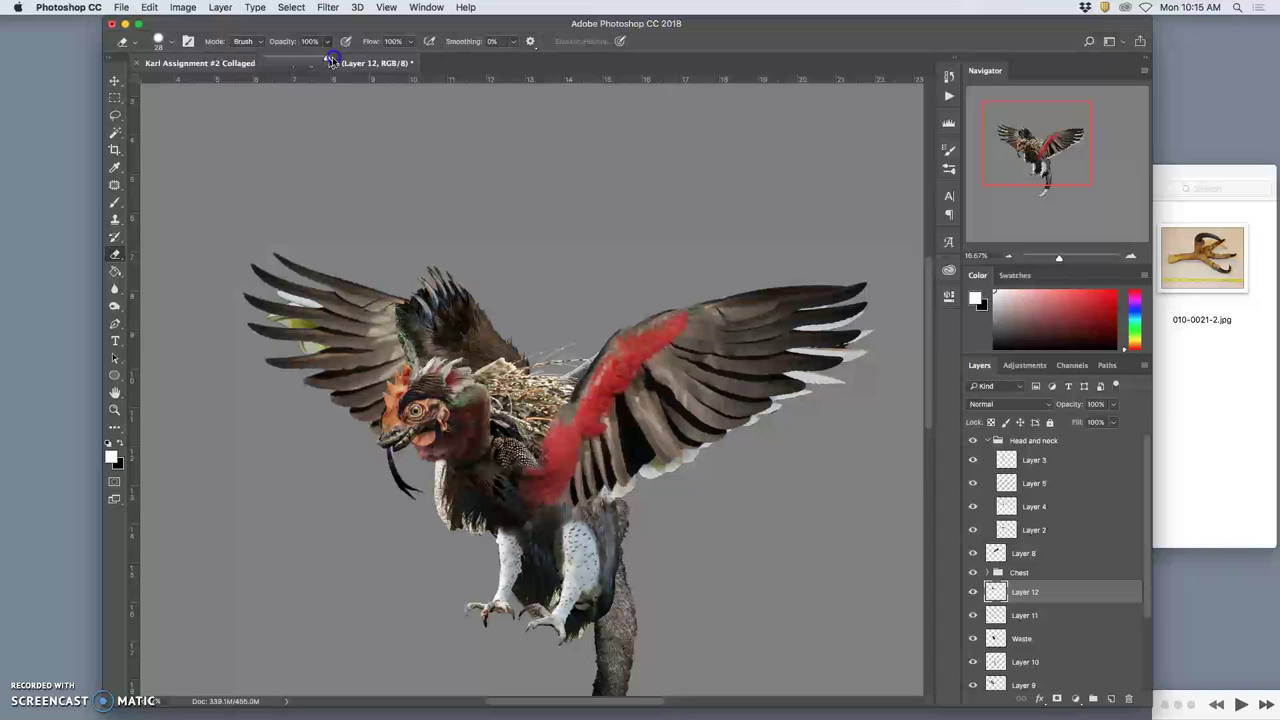
{"action": "left_click", "coordinate": [166, 43]}
{"action": "mouse_move", "coordinate": [188, 83]}
{"action": "left_mouse_down"}
{"action": "mouse_move", "coordinate": [240, 84]}
{"action": "mouse_move", "coordinate": [257, 137]}
{"action": "left_mouse_up"}
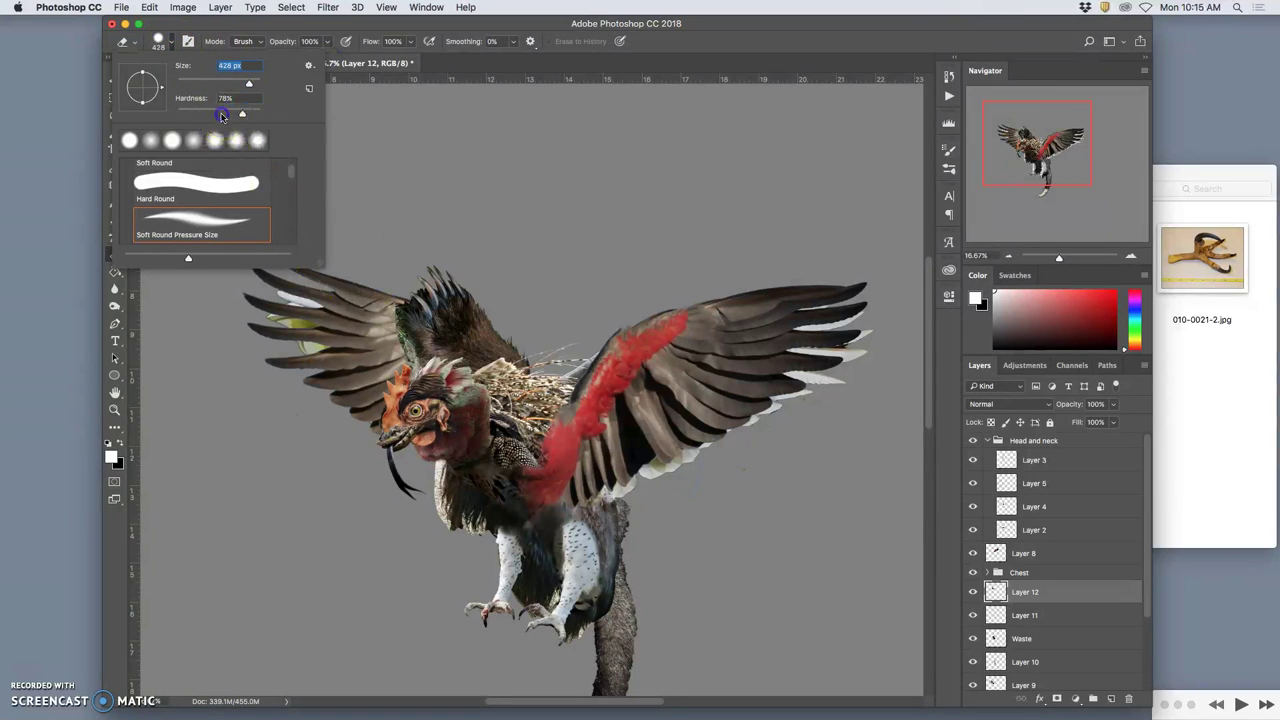
{"action": "left_click_drag", "start_coordinate": [385, 307], "coordinate": [390, 324]}
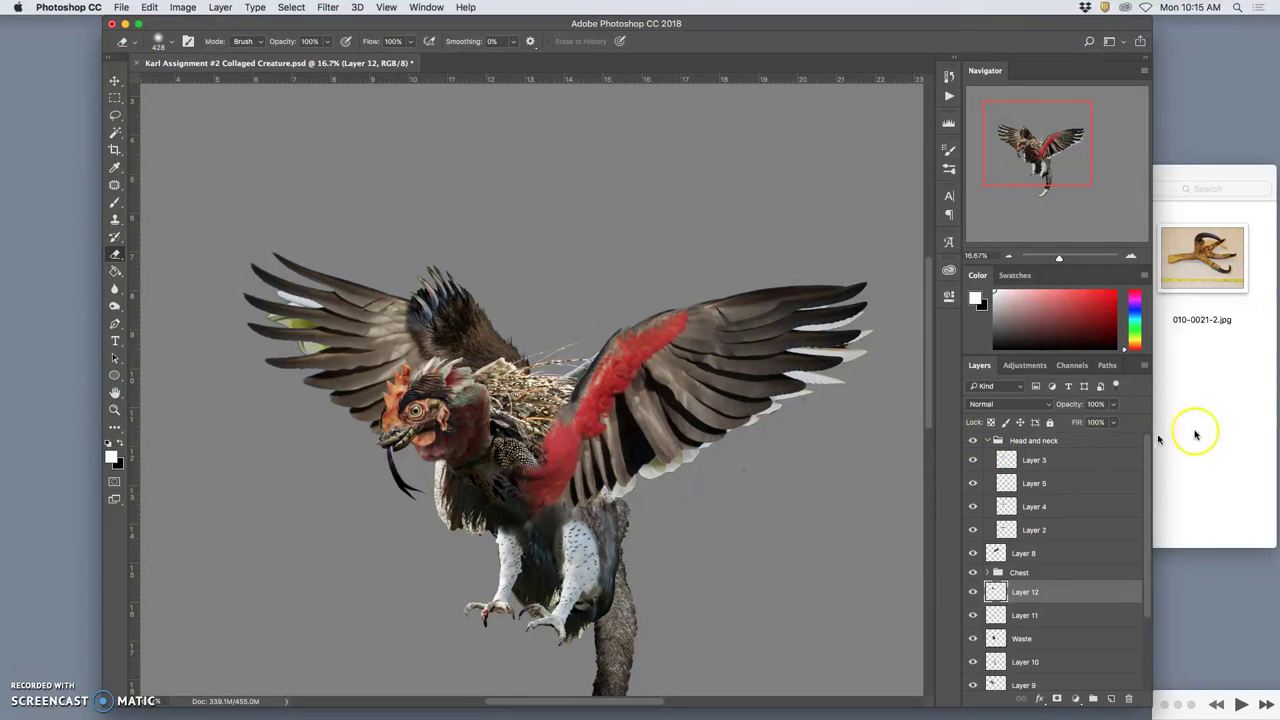
- Duplicate the finished paw layer, flip the copy horizontally, and place it behind the larger wing's upper edge
{"action": "left_click", "coordinate": [1200, 425]}
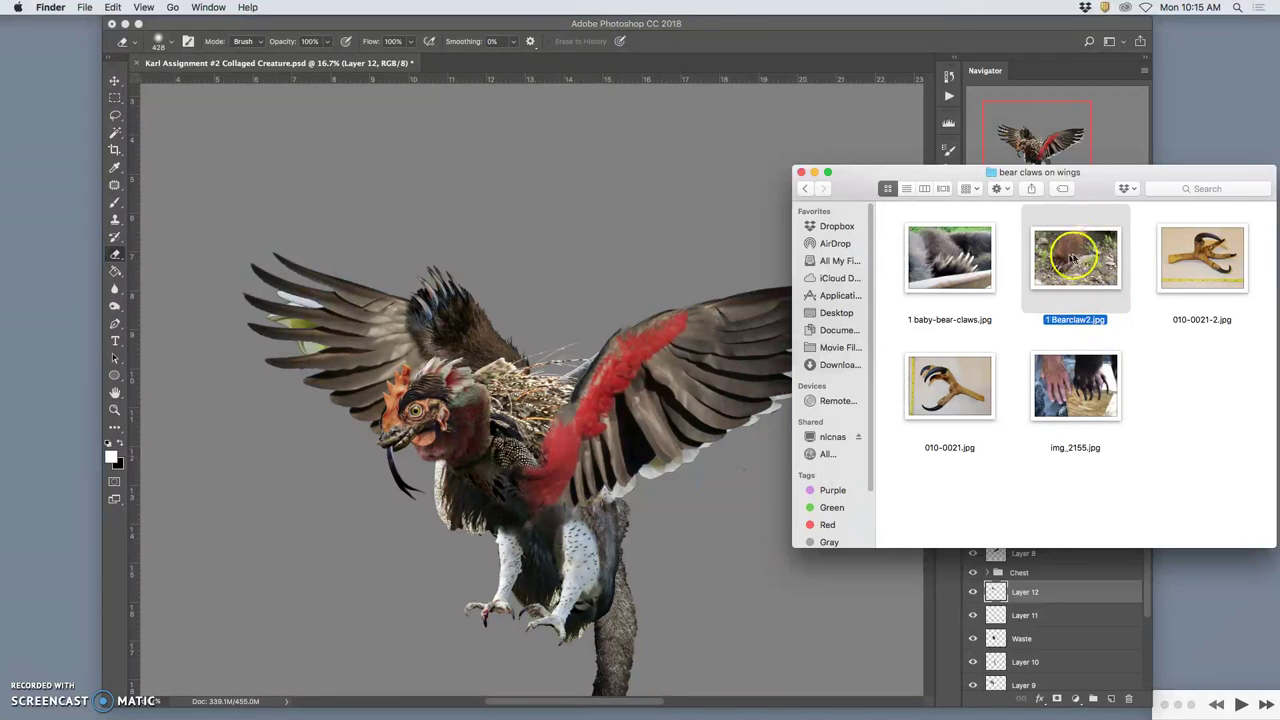
{"action": "left_click", "coordinate": [553, 245]}
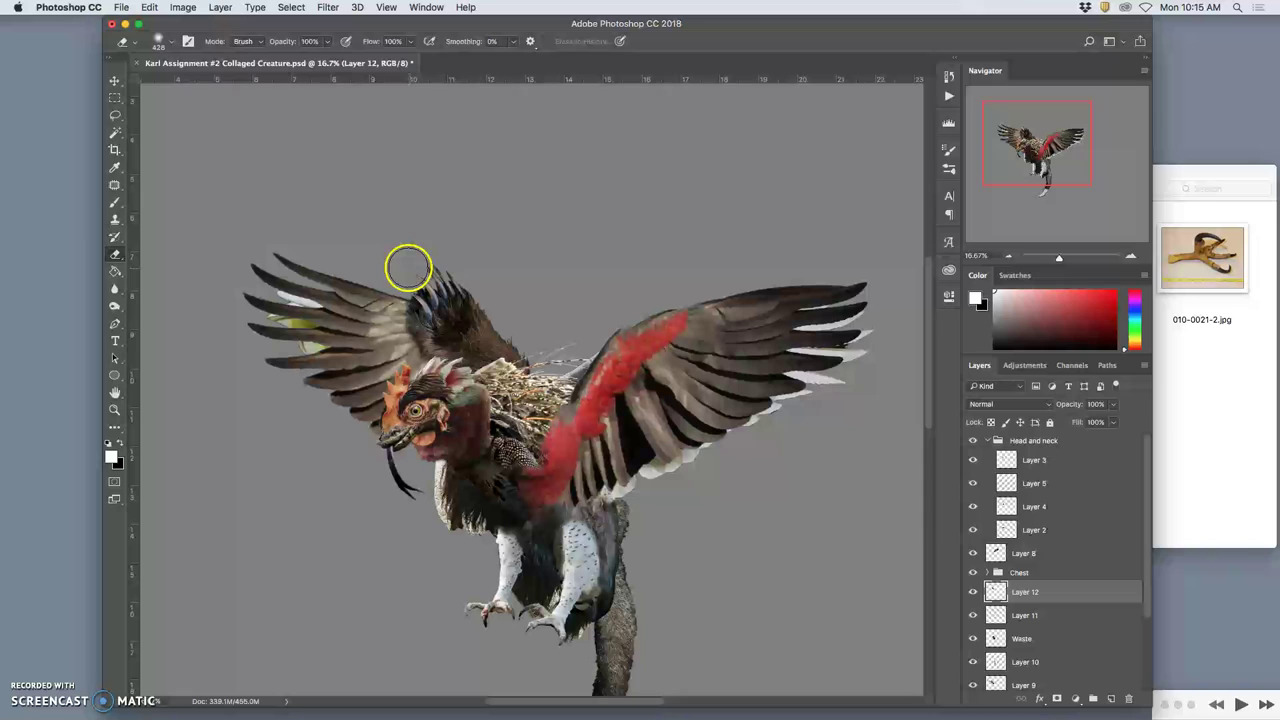
{"action": "key", "text": "super+j"}
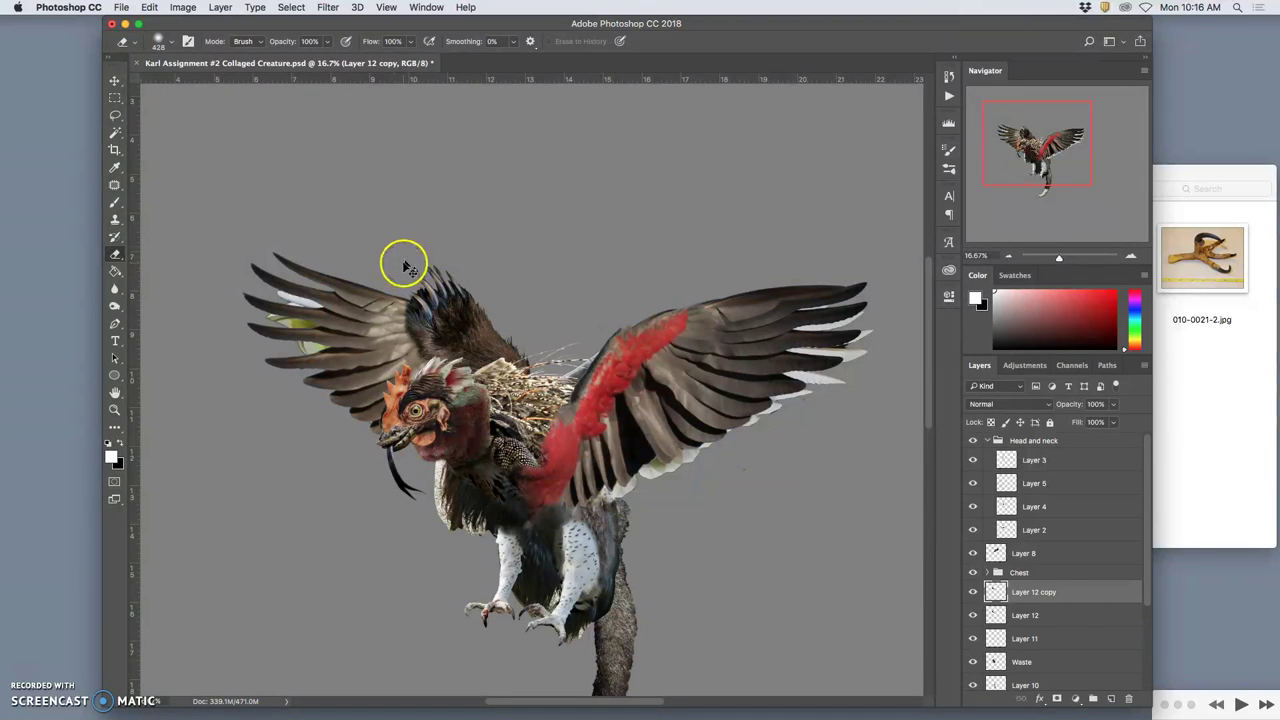
{"action": "key", "text": "super+t"}
{"action": "right_click", "coordinate": [447, 304]}
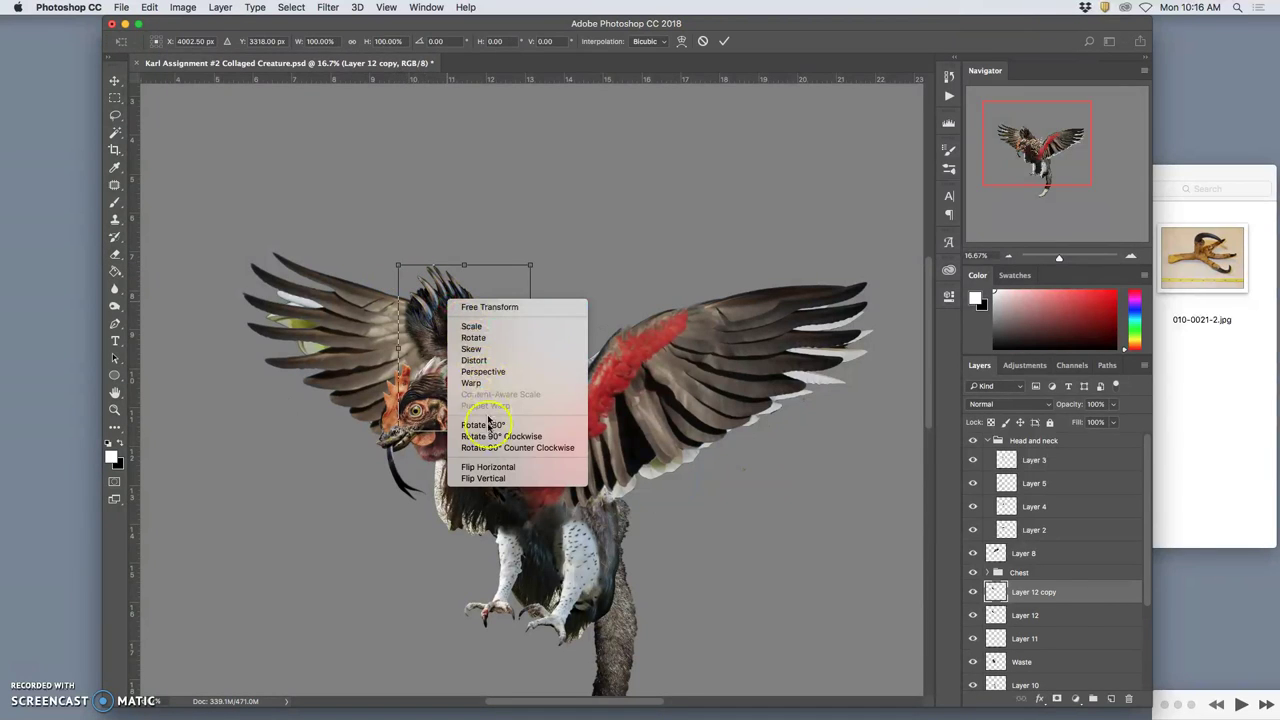
{"action": "left_click", "coordinate": [488, 467]}
{"action": "left_click_drag", "start_coordinate": [481, 348], "coordinate": [615, 336]}
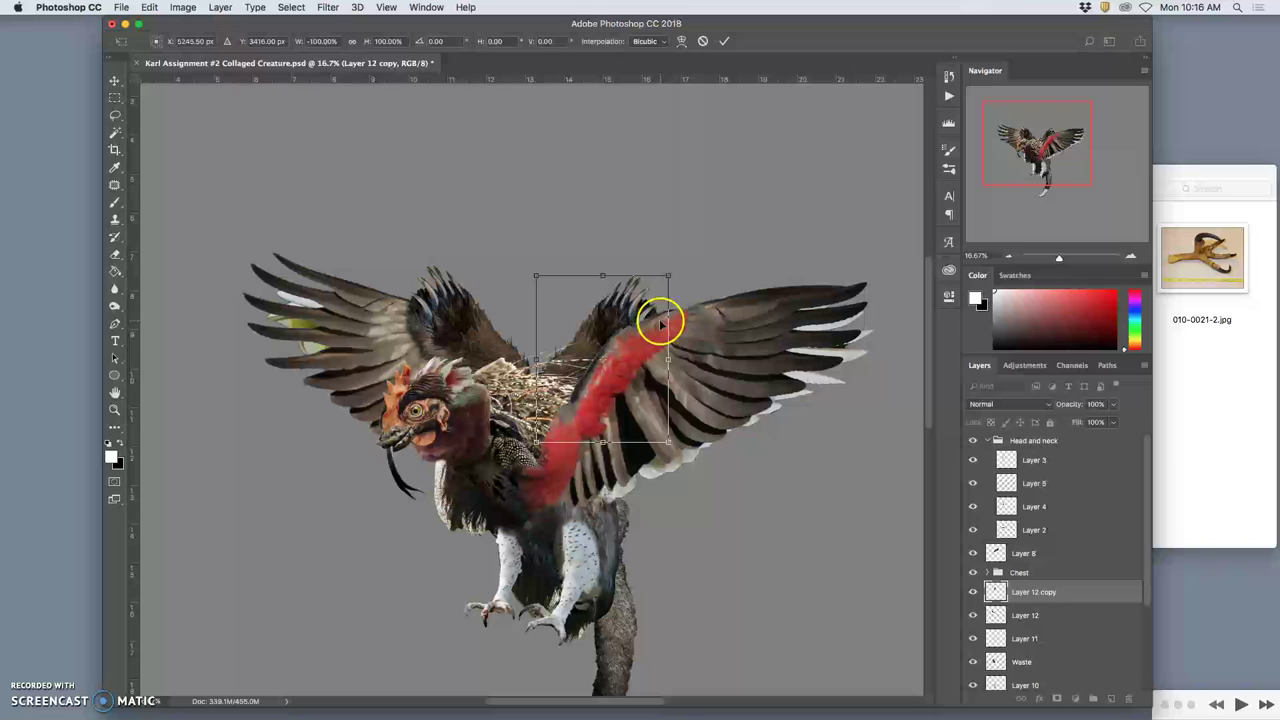
- Warp the paw copy slightly outward along the larger wing and apply the transformation
{"action": "right_click", "coordinate": [651, 310]}
{"action": "left_click", "coordinate": [682, 391]}
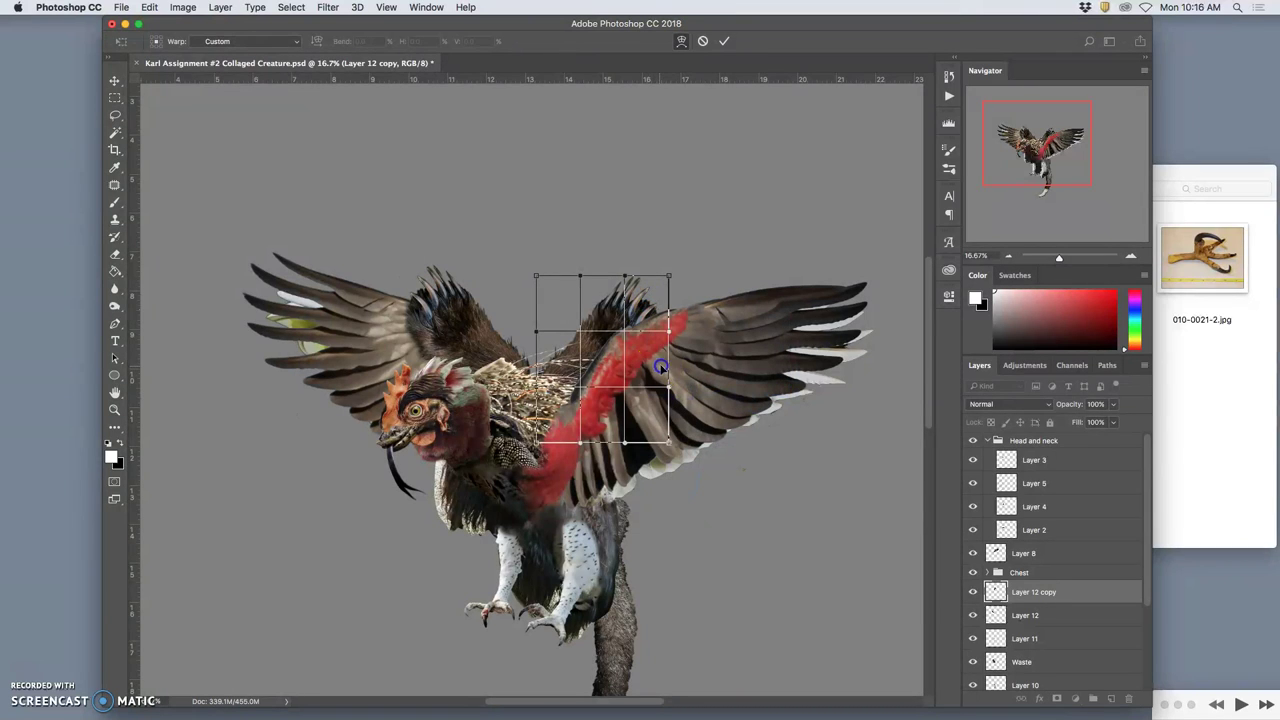
{"action": "left_click_drag", "start_coordinate": [660, 368], "coordinate": [673, 372]}
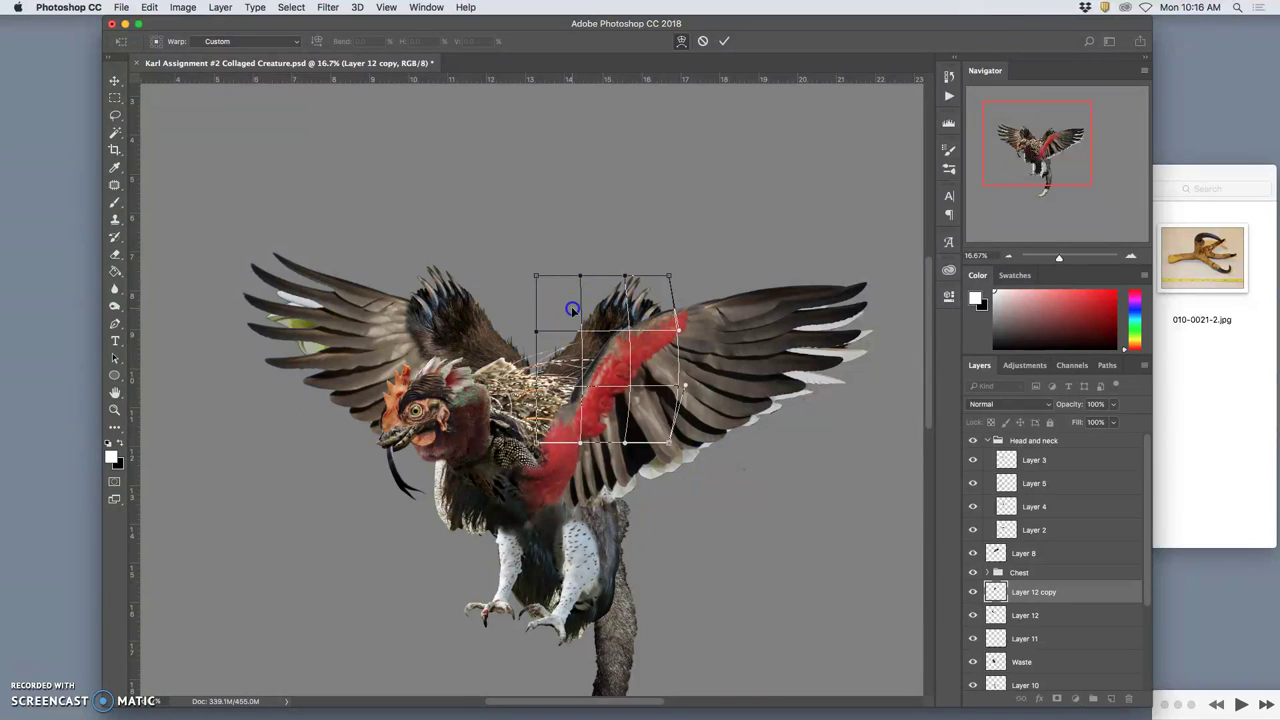
{"action": "key", "text": "Return"}
{"action": "key", "text": "e"}
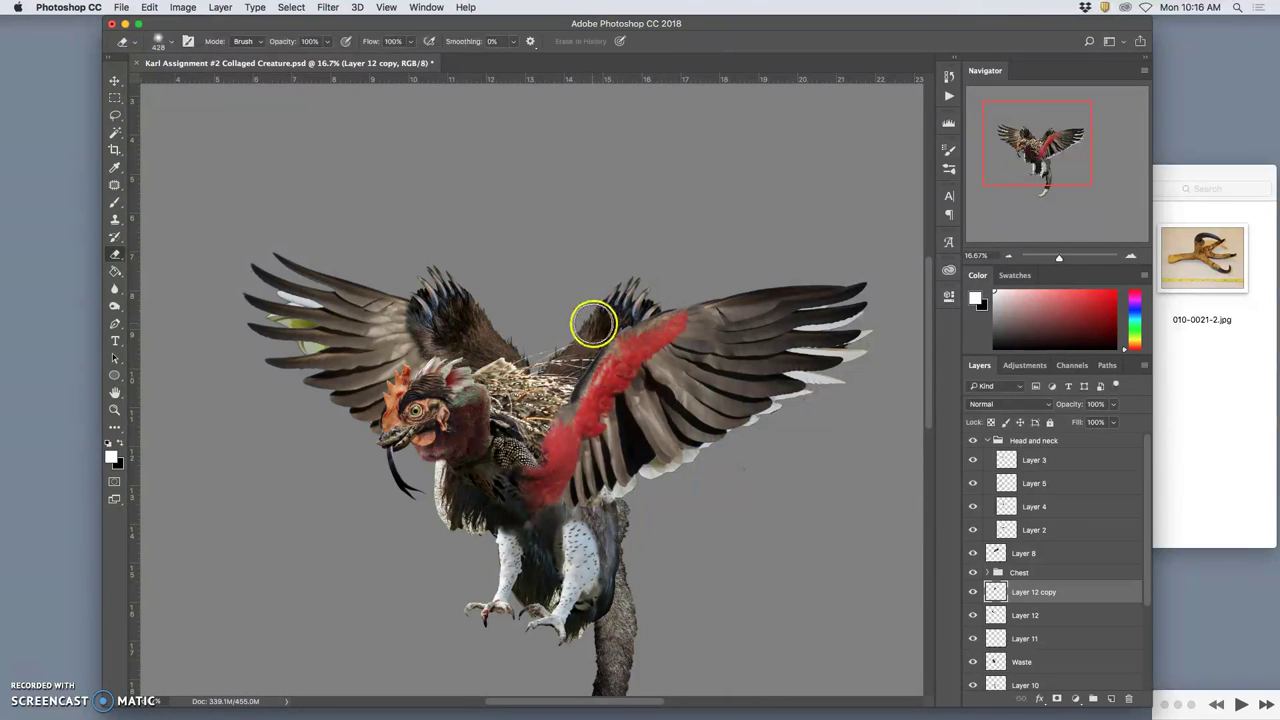
- Reorient the paw copy with a vertical and a horizontal flip and a rotation to 5.39°, and nudge it toward the body
{"action": "key", "text": "super+t"}
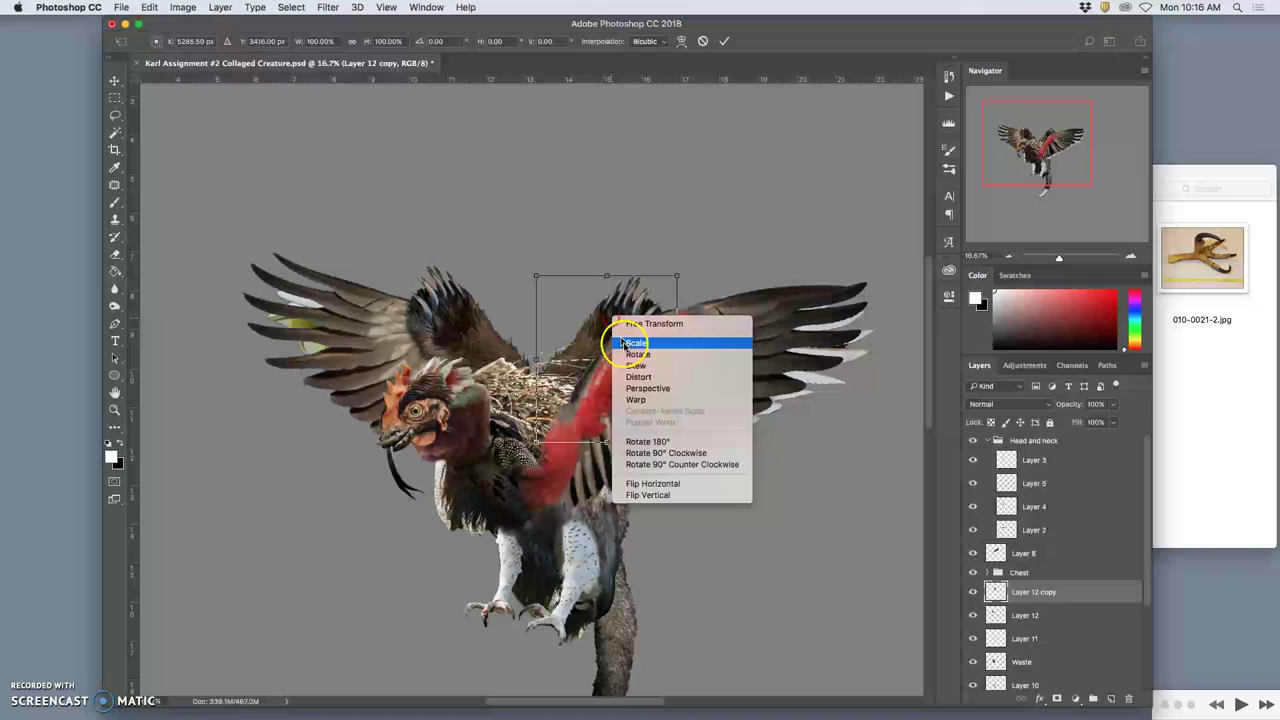
{"action": "left_click", "coordinate": [656, 494]}
{"action": "left_click_drag", "start_coordinate": [690, 364], "coordinate": [626, 261]}
{"action": "right_click", "coordinate": [668, 350]}
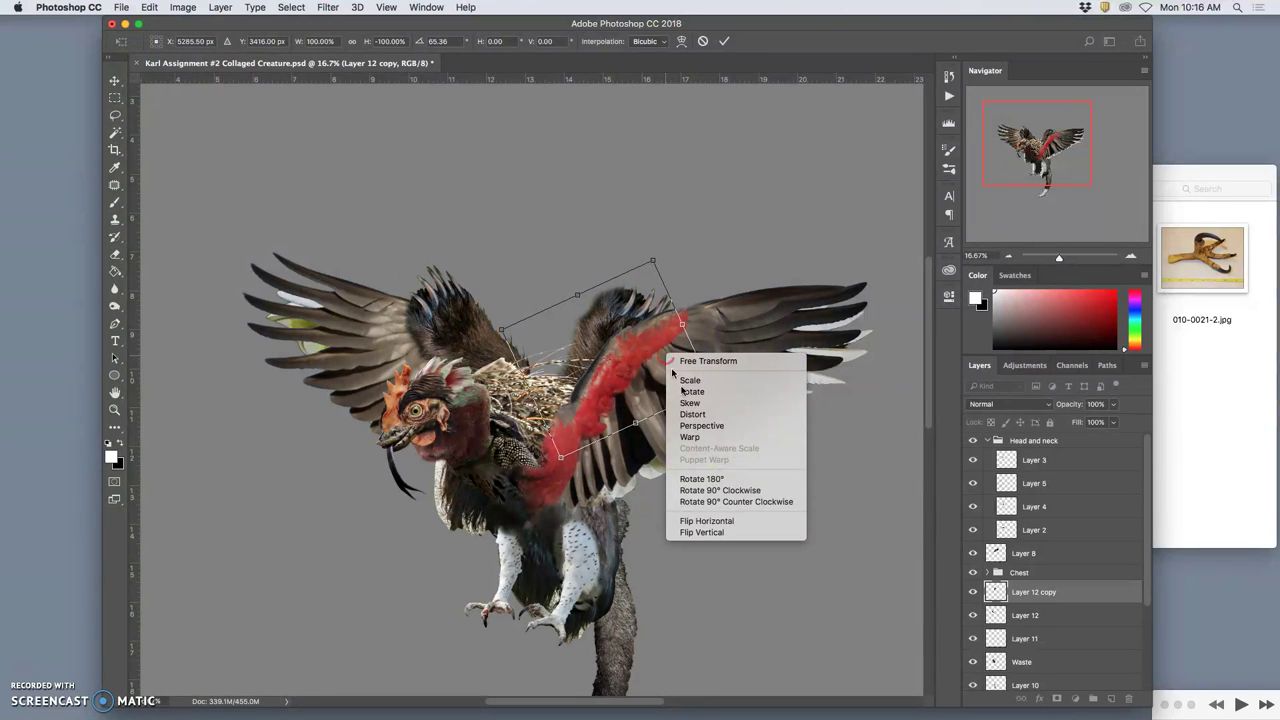
{"action": "left_click", "coordinate": [718, 521]}
{"action": "left_click_drag", "start_coordinate": [733, 319], "coordinate": [663, 434]}
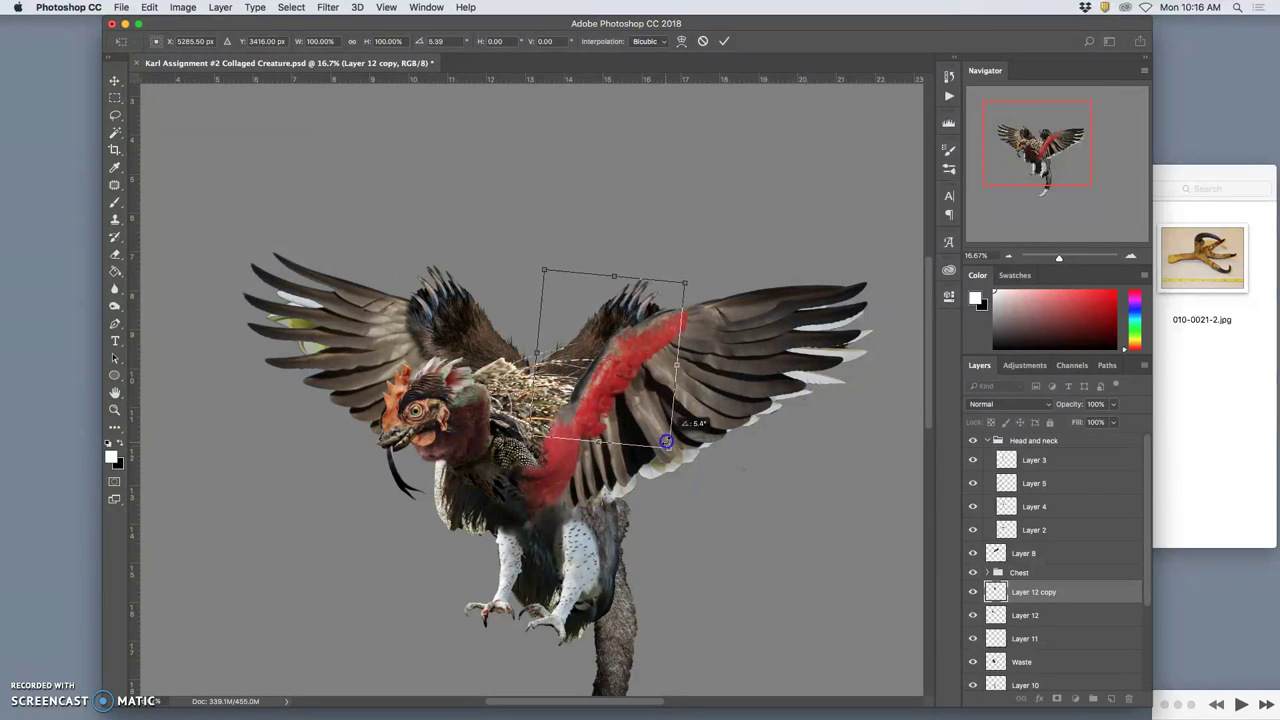
{"action": "mouse_move", "coordinate": [606, 357]}
{"action": "left_mouse_down"}
{"action": "mouse_move", "coordinate": [595, 330]}
{"action": "mouse_move", "coordinate": [594, 347]}
{"action": "left_mouse_up"}
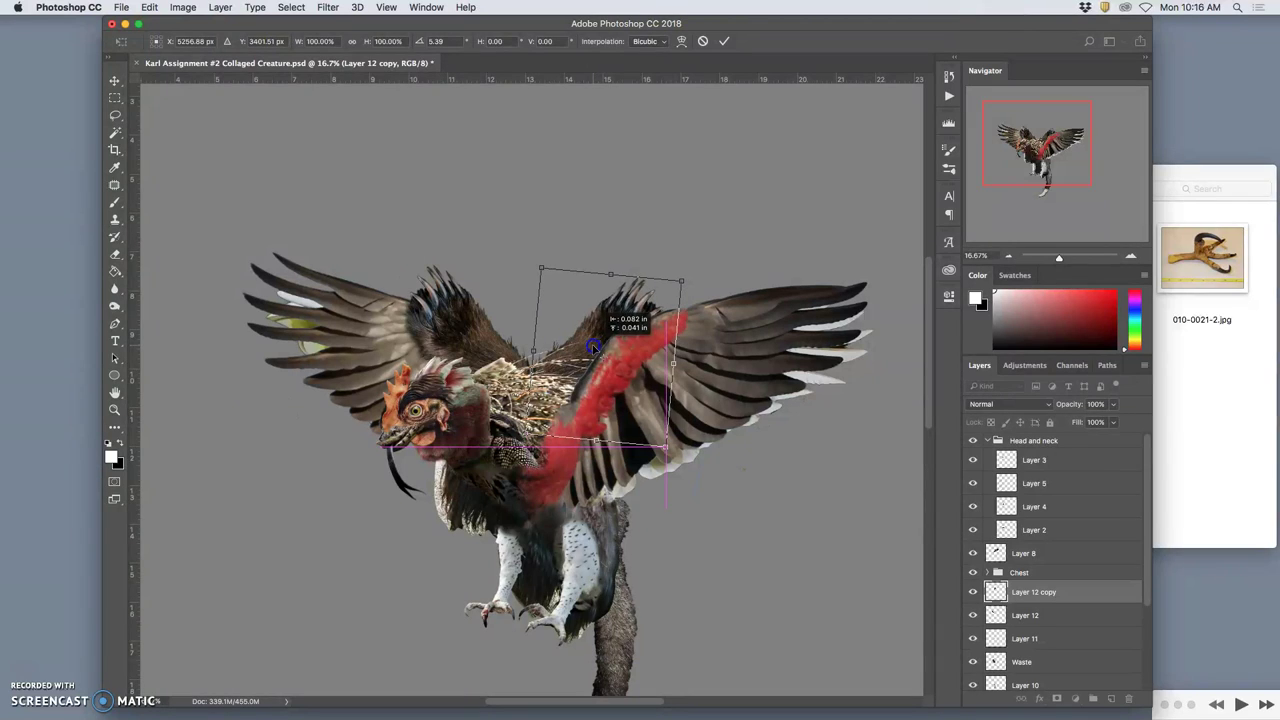
- Warp the paw copy so its forearm narrows and its claws bend outward over the larger wing's upper edge, and apply the transformation
{"action": "right_click", "coordinate": [621, 378]}
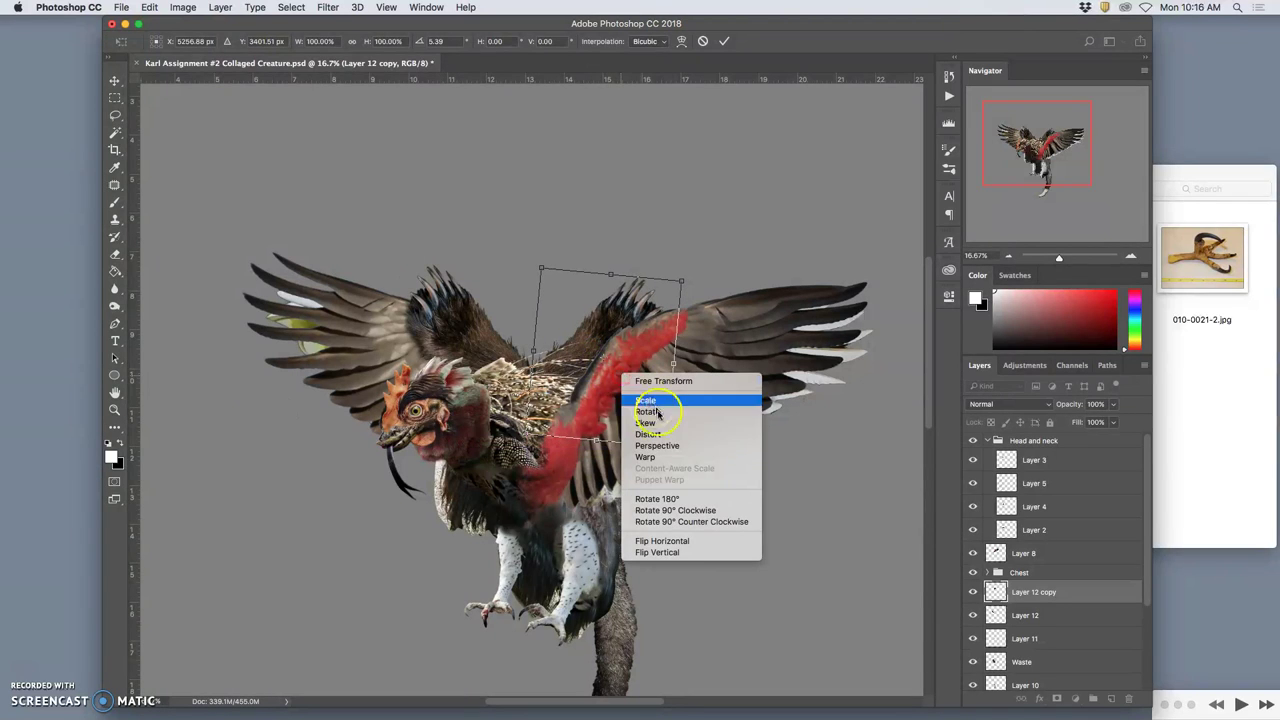
{"action": "left_click", "coordinate": [663, 457]}
{"action": "left_click_drag", "start_coordinate": [646, 402], "coordinate": [623, 386]}
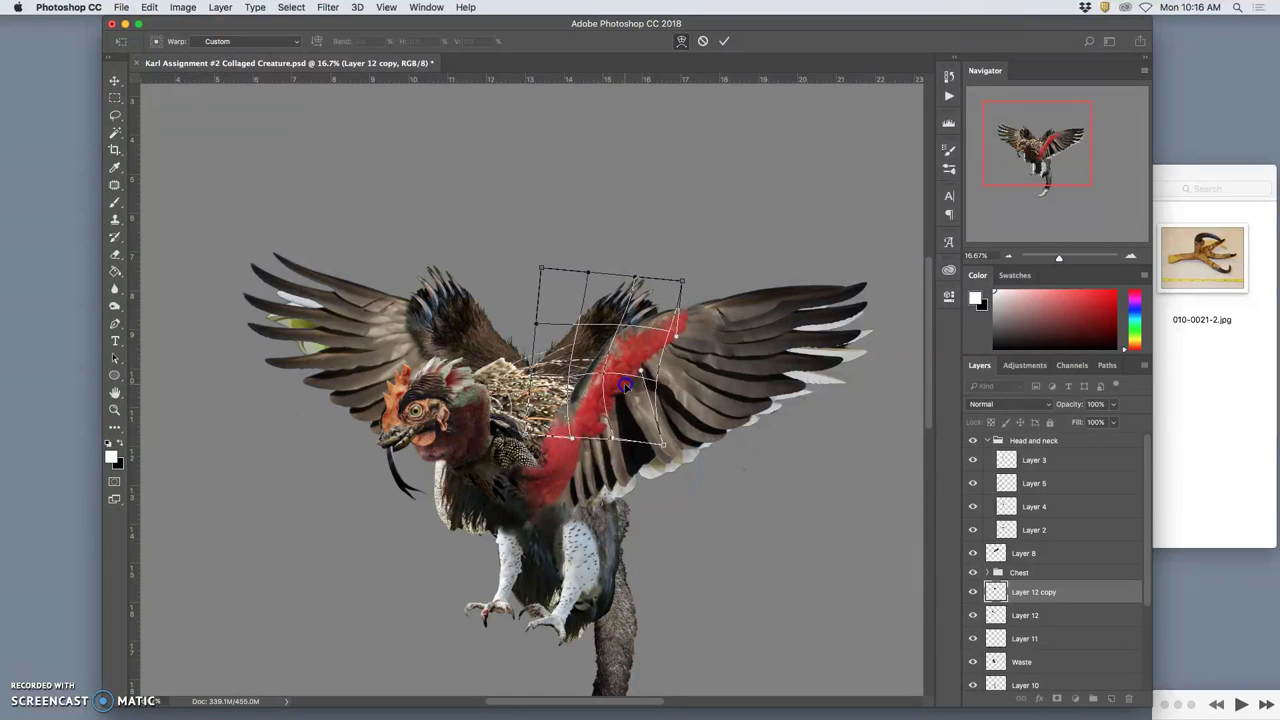
{"action": "left_click_drag", "start_coordinate": [562, 343], "coordinate": [563, 366]}
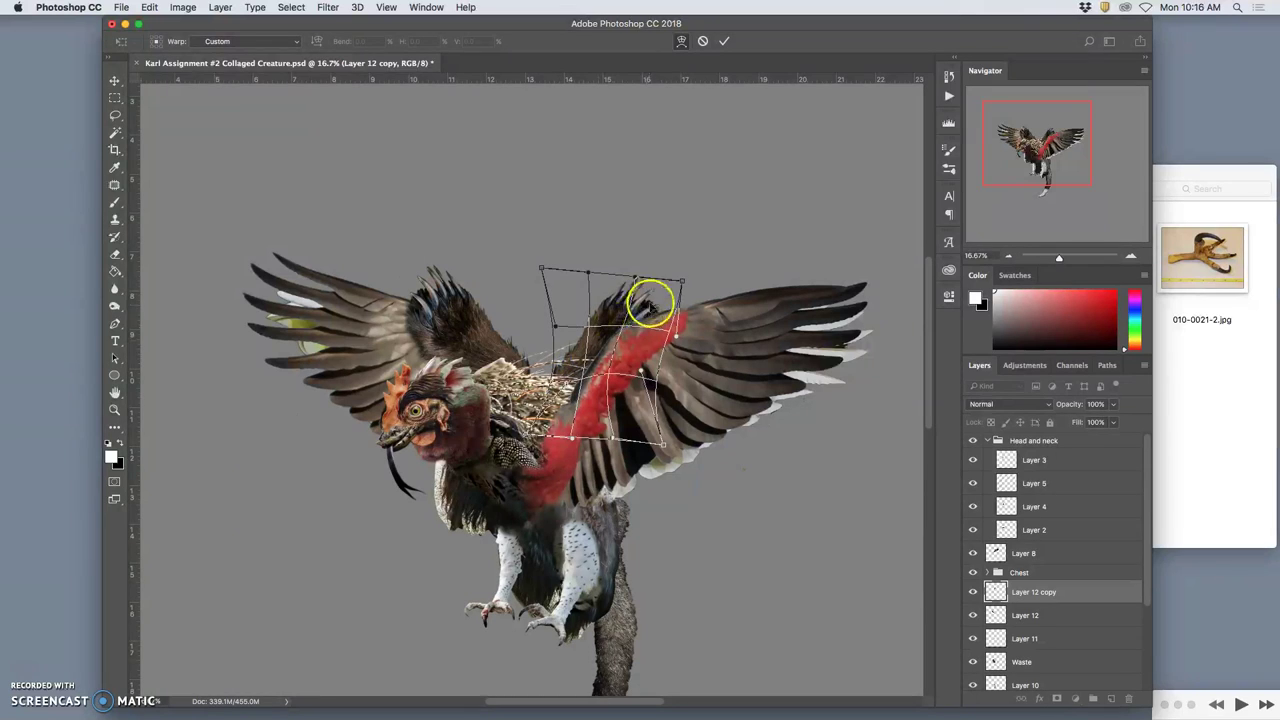
{"action": "left_click_drag", "start_coordinate": [661, 290], "coordinate": [669, 293]}
{"action": "left_click_drag", "start_coordinate": [600, 314], "coordinate": [600, 318]}
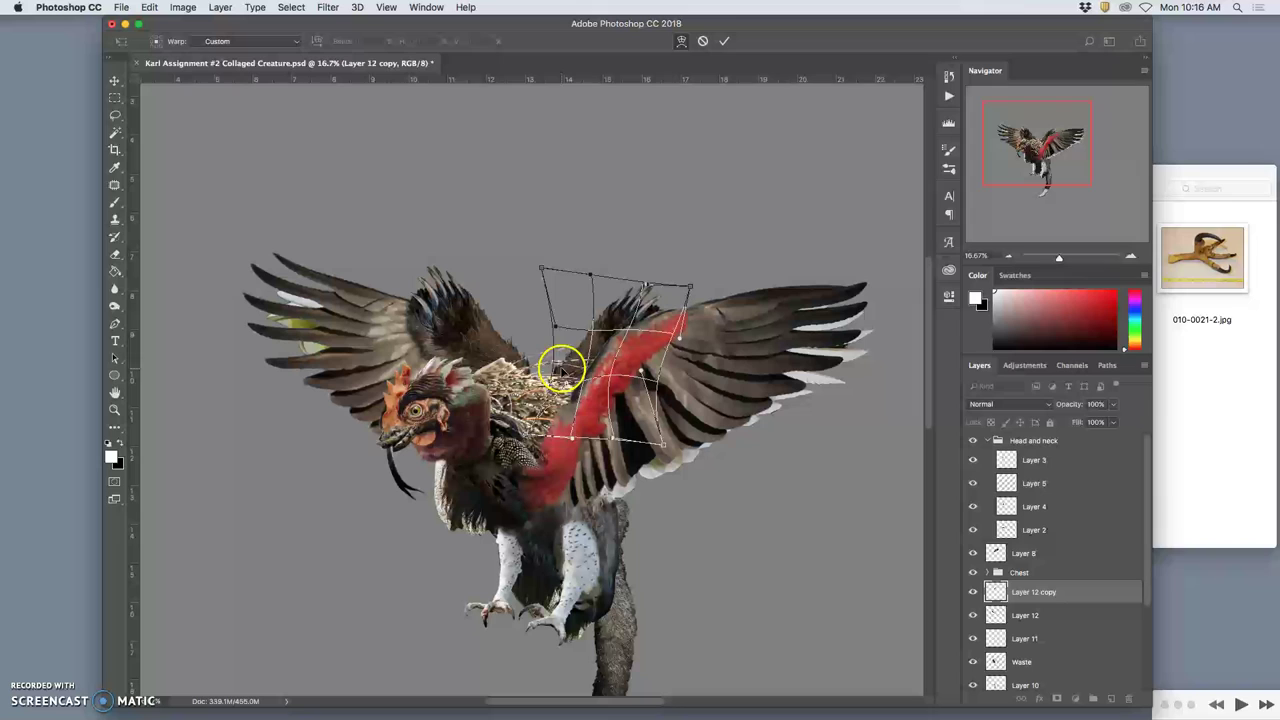
{"action": "left_click_drag", "start_coordinate": [554, 392], "coordinate": [555, 394]}
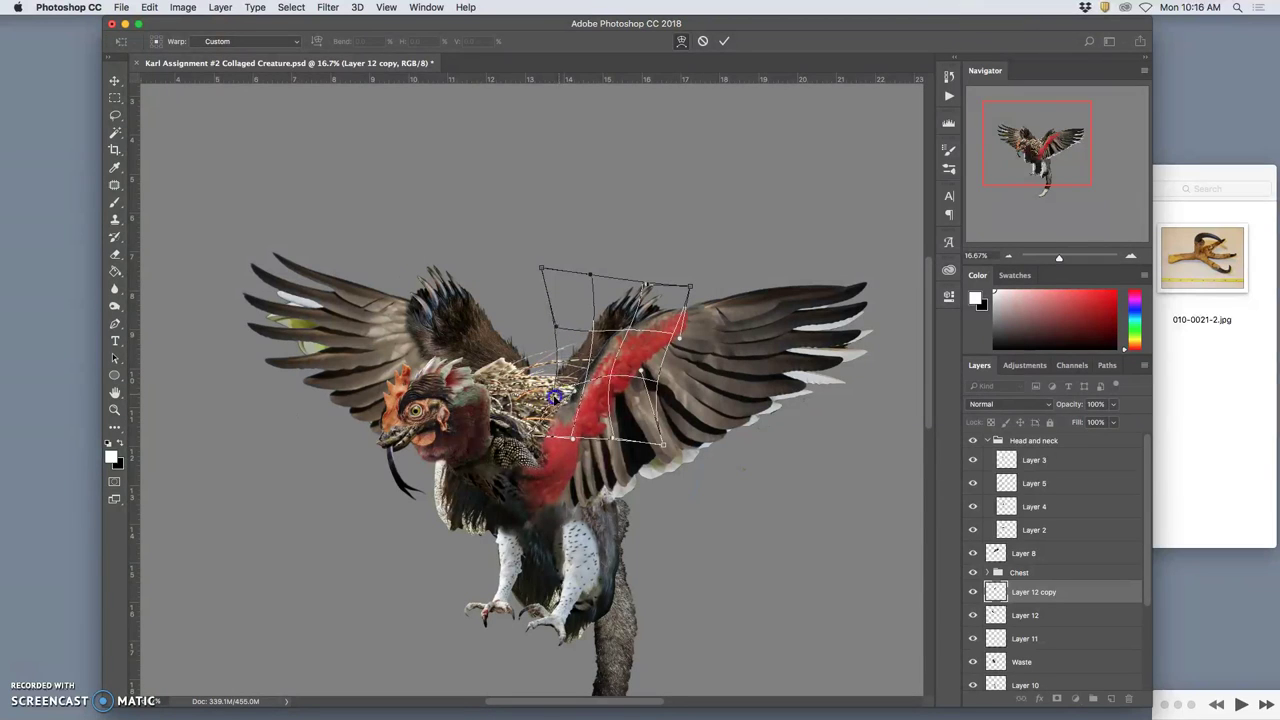
{"action": "left_click_drag", "start_coordinate": [647, 330], "coordinate": [678, 350]}
{"action": "left_click_drag", "start_coordinate": [689, 293], "coordinate": [696, 297]}
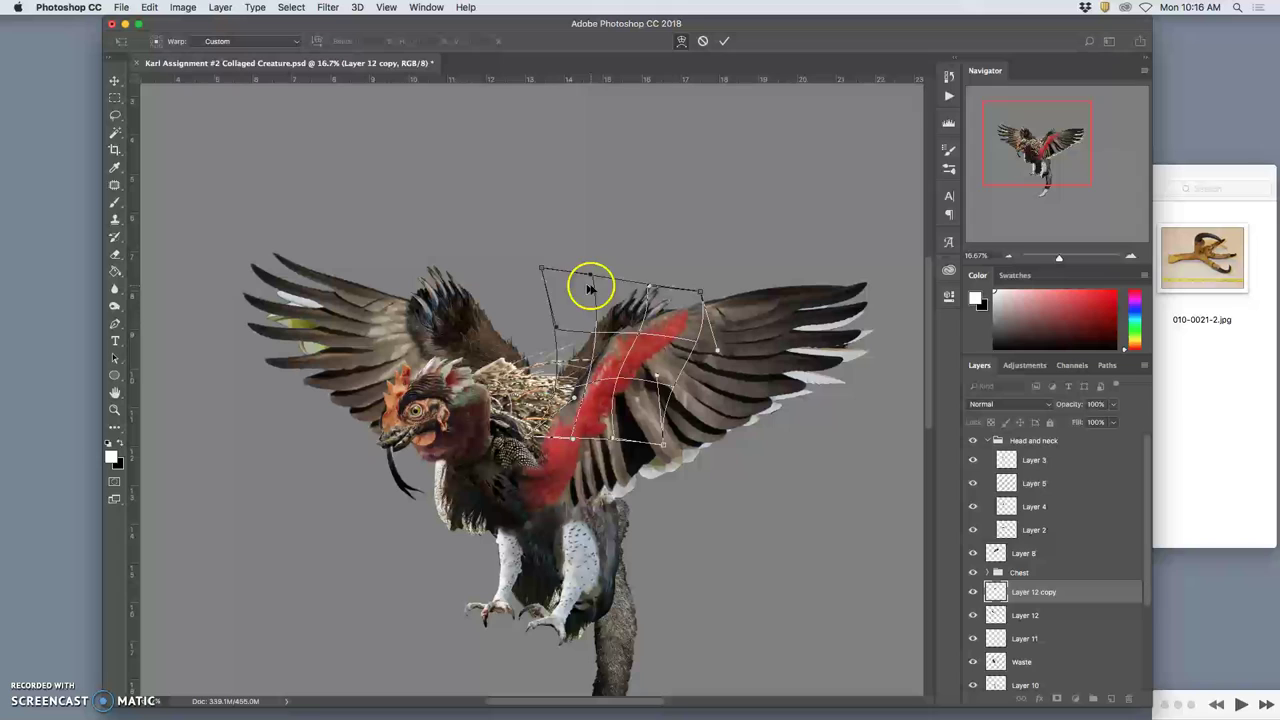
{"action": "left_click_drag", "start_coordinate": [566, 271], "coordinate": [574, 269]}
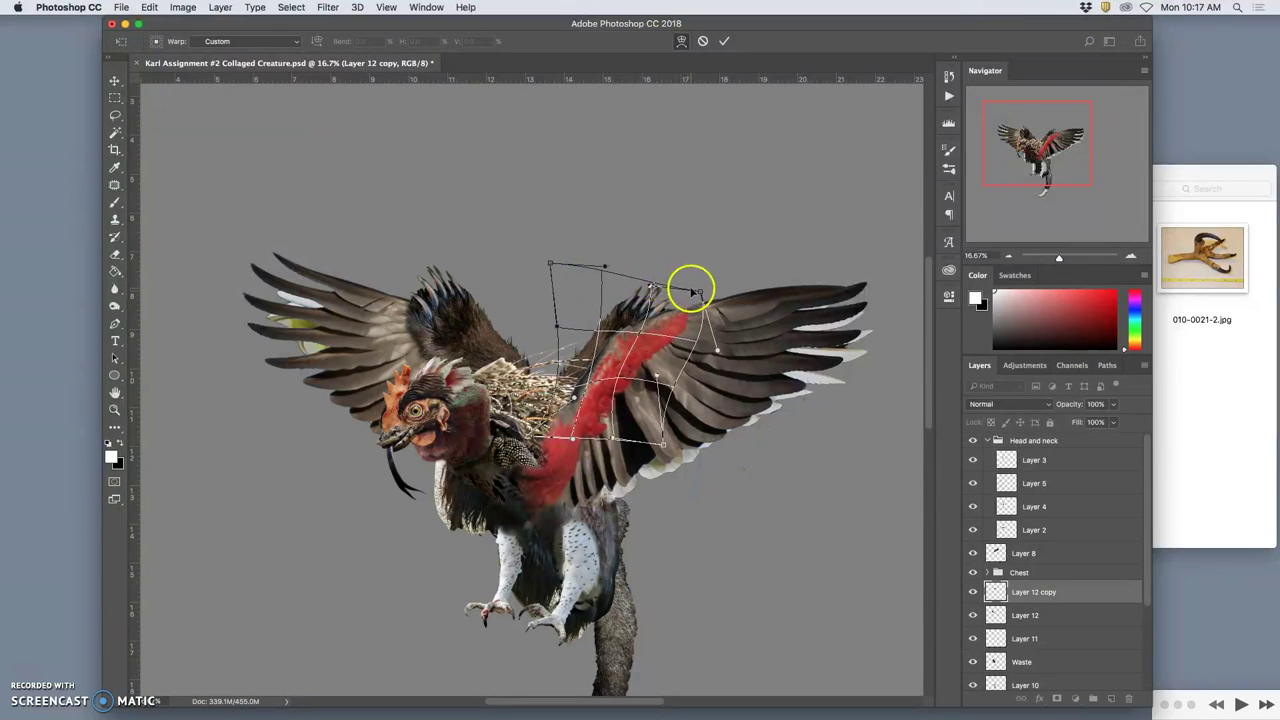
{"action": "left_click_drag", "start_coordinate": [699, 293], "coordinate": [707, 300]}
{"action": "left_click_drag", "start_coordinate": [616, 306], "coordinate": [603, 299]}
{"action": "left_click_drag", "start_coordinate": [562, 363], "coordinate": [620, 331]}
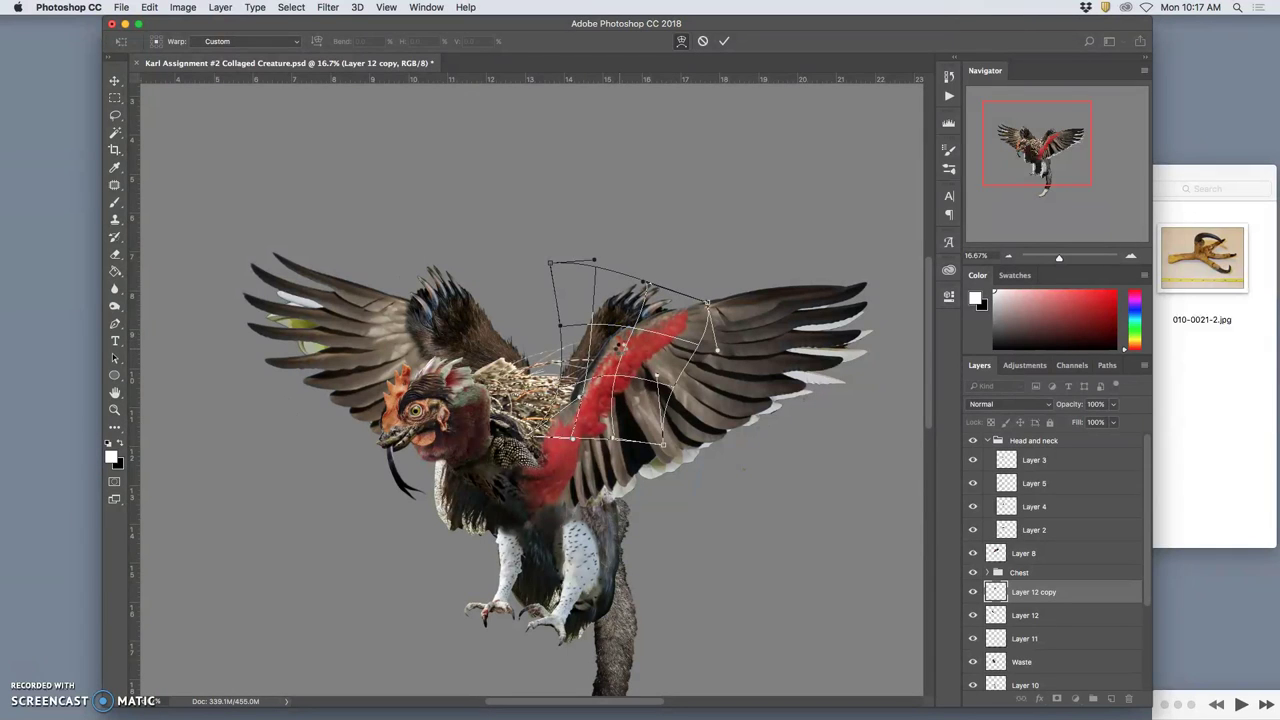
{"action": "key", "text": "Return"}
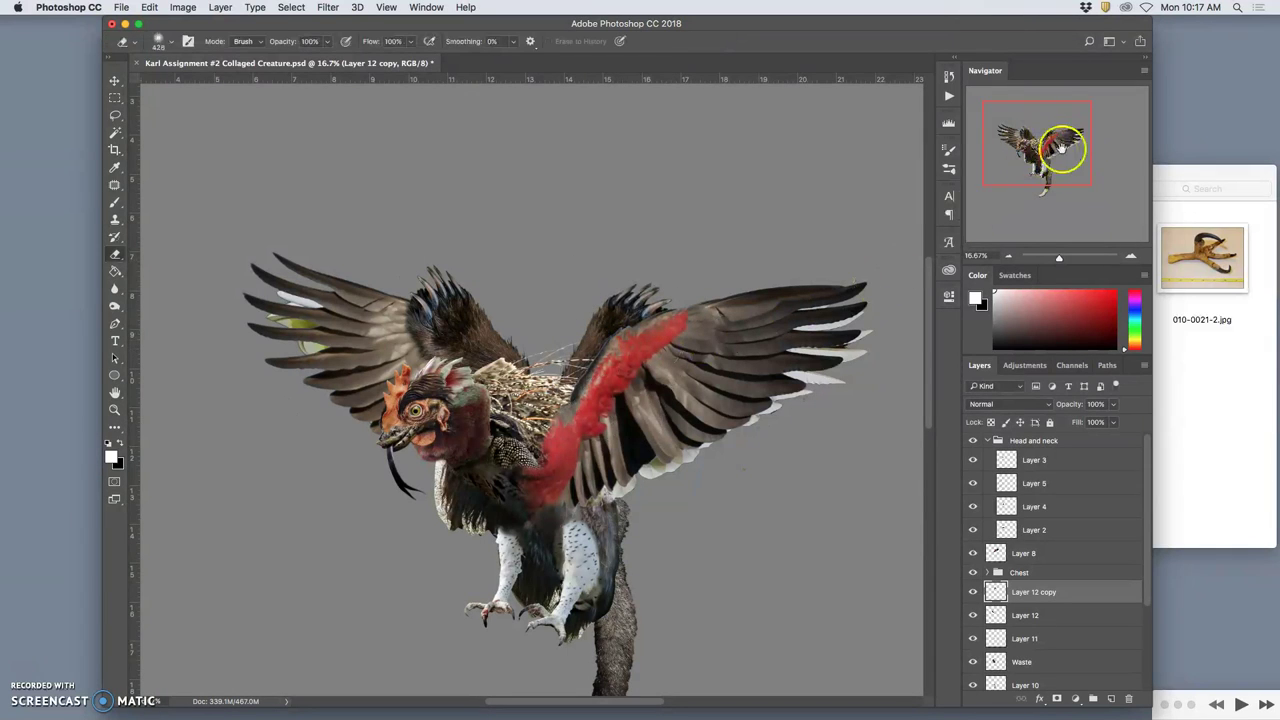
- Darken the paw copy's fur and claws with the Burn tool, using a 172 px brush on Midtones at 13% exposure
{"action": "key", "text": "super+minus"}
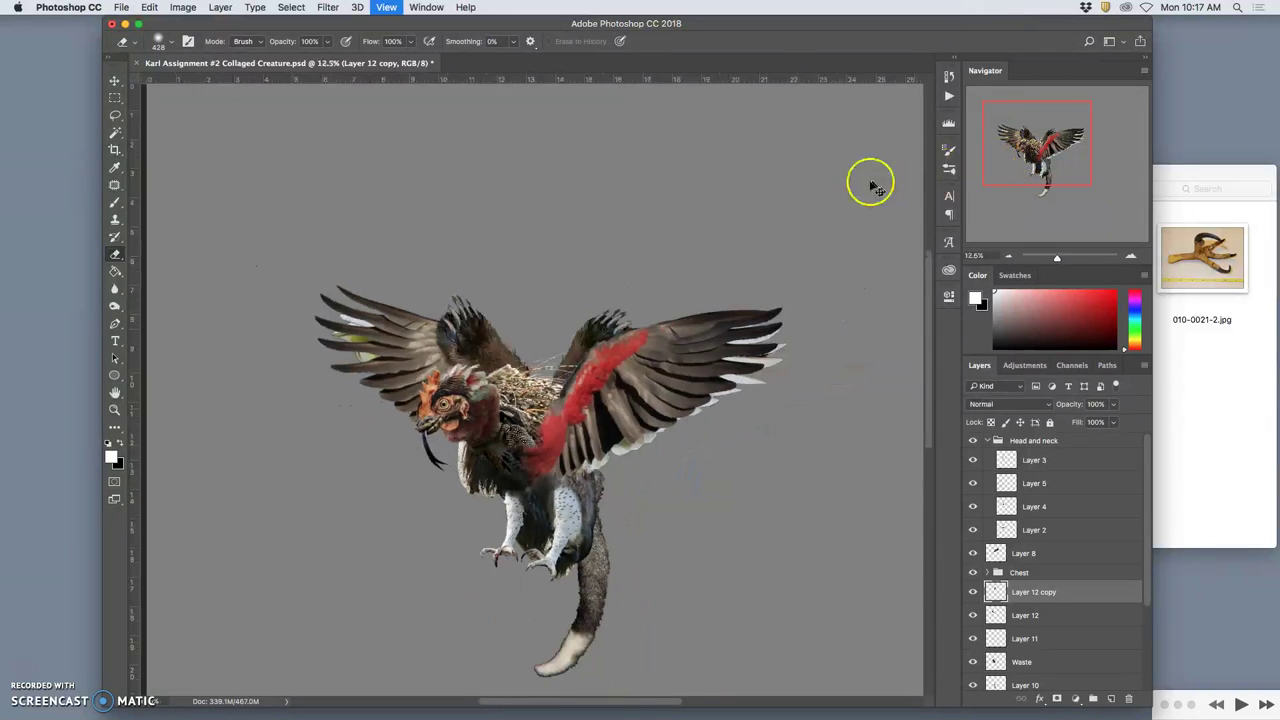
{"action": "key", "text": "super+minus"}
{"action": "key", "text": "super+plus"}
{"action": "key", "text": "super+plus"}
{"action": "key", "text": "super+plus"}
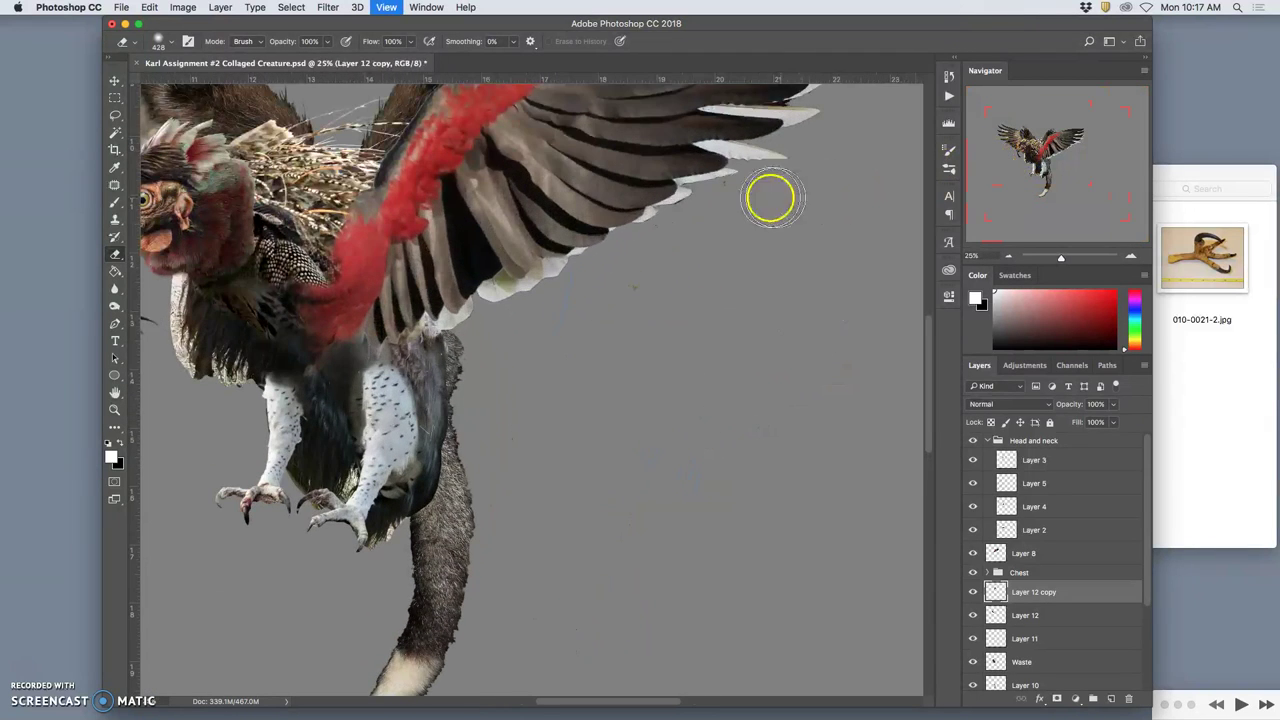
{"action": "scroll", "coordinate": [771, 200], "scroll_direction": "left", "scroll_amount": 3}
{"action": "scroll", "coordinate": [727, 198], "scroll_direction": "up", "scroll_amount": 3}
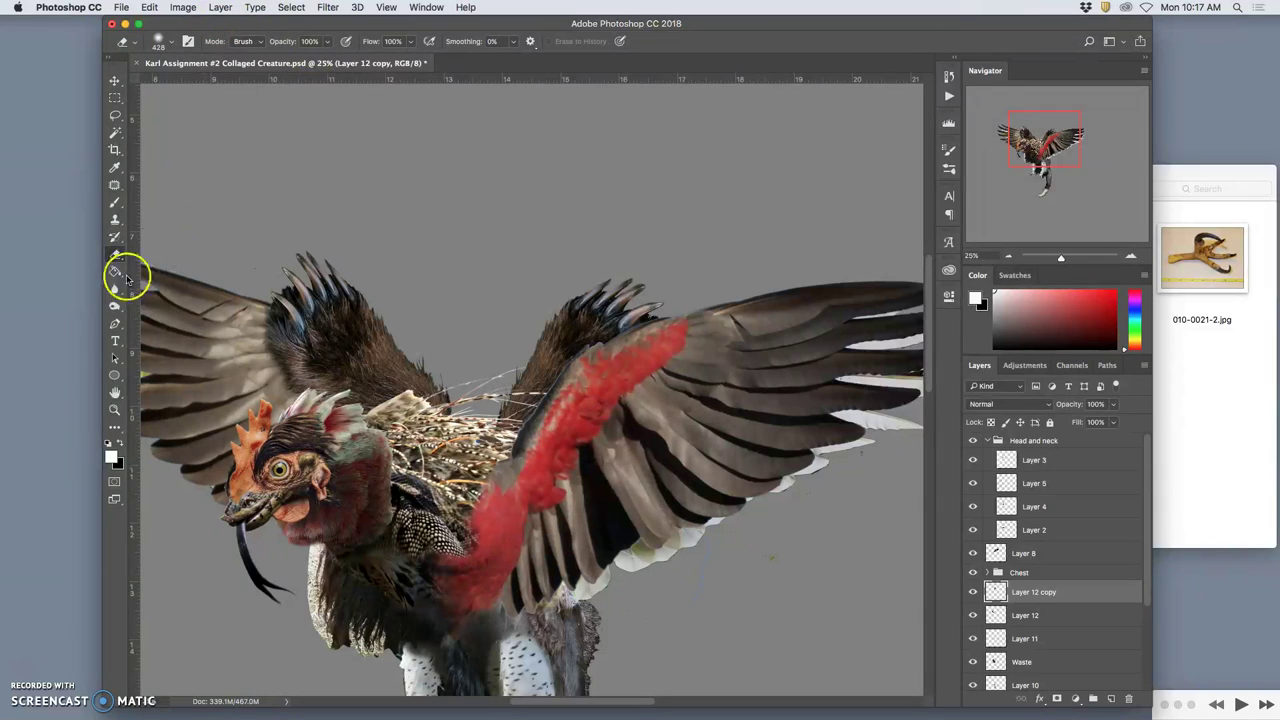
{"action": "left_click", "coordinate": [115, 305]}
{"action": "left_click_drag", "start_coordinate": [116, 307], "coordinate": [143, 317]}
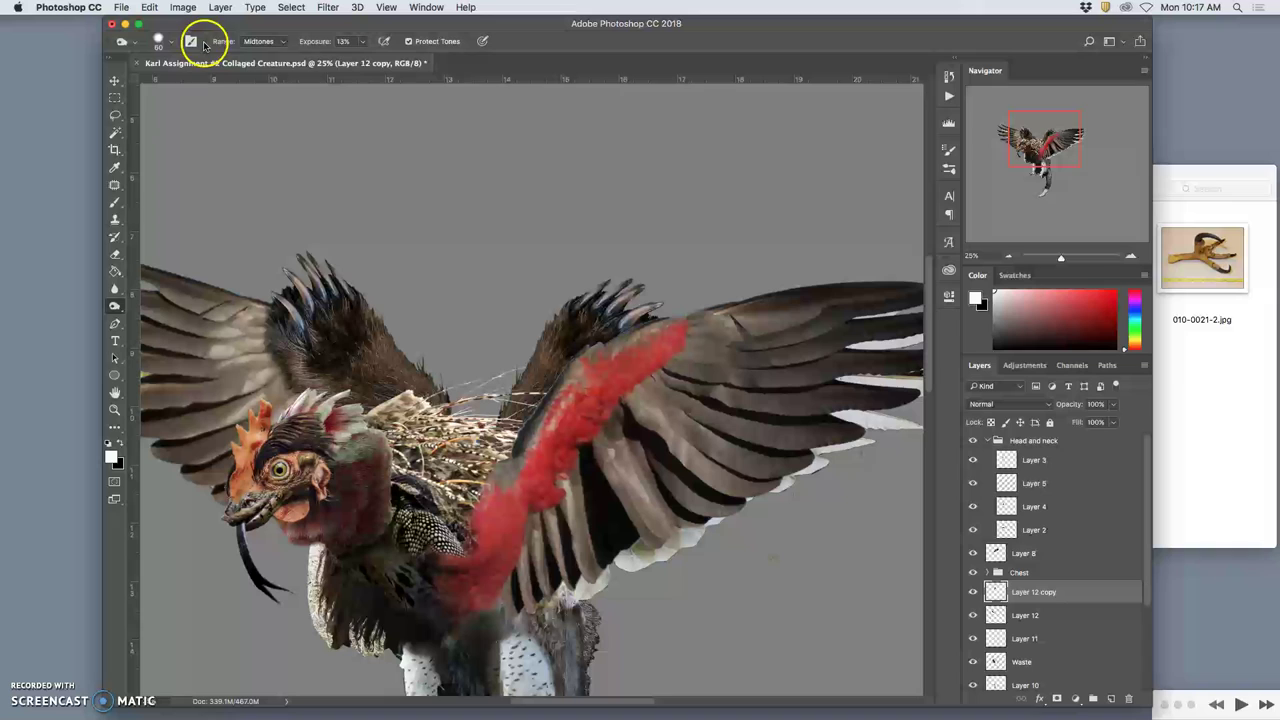
{"action": "left_click", "coordinate": [165, 42]}
{"action": "left_click_drag", "start_coordinate": [218, 88], "coordinate": [214, 84]}
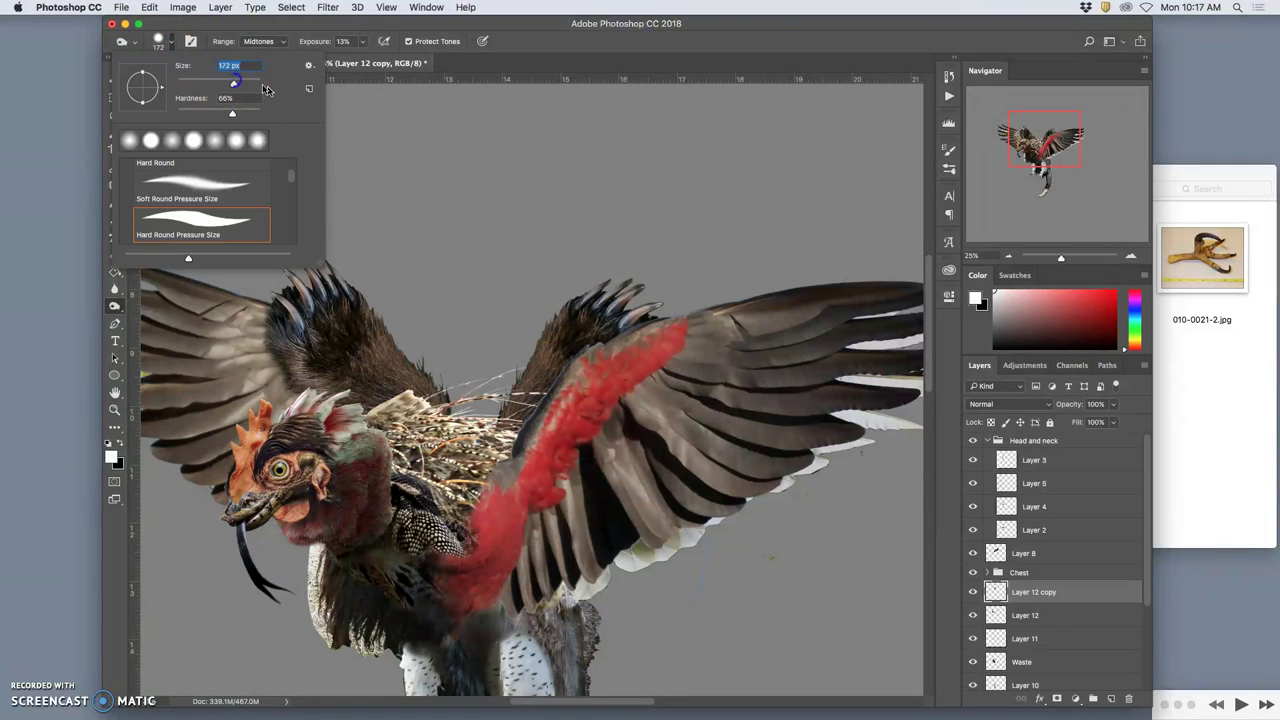
{"action": "left_click", "coordinate": [560, 331]}
{"action": "mouse_move", "coordinate": [526, 361]}
{"action": "left_mouse_down"}
{"action": "mouse_move", "coordinate": [560, 326]}
{"action": "mouse_move", "coordinate": [547, 333]}
{"action": "mouse_move", "coordinate": [569, 330]}
{"action": "mouse_move", "coordinate": [495, 408]}
{"action": "mouse_move", "coordinate": [556, 368]}
{"action": "left_mouse_up"}
{"action": "left_click", "coordinate": [623, 322]}
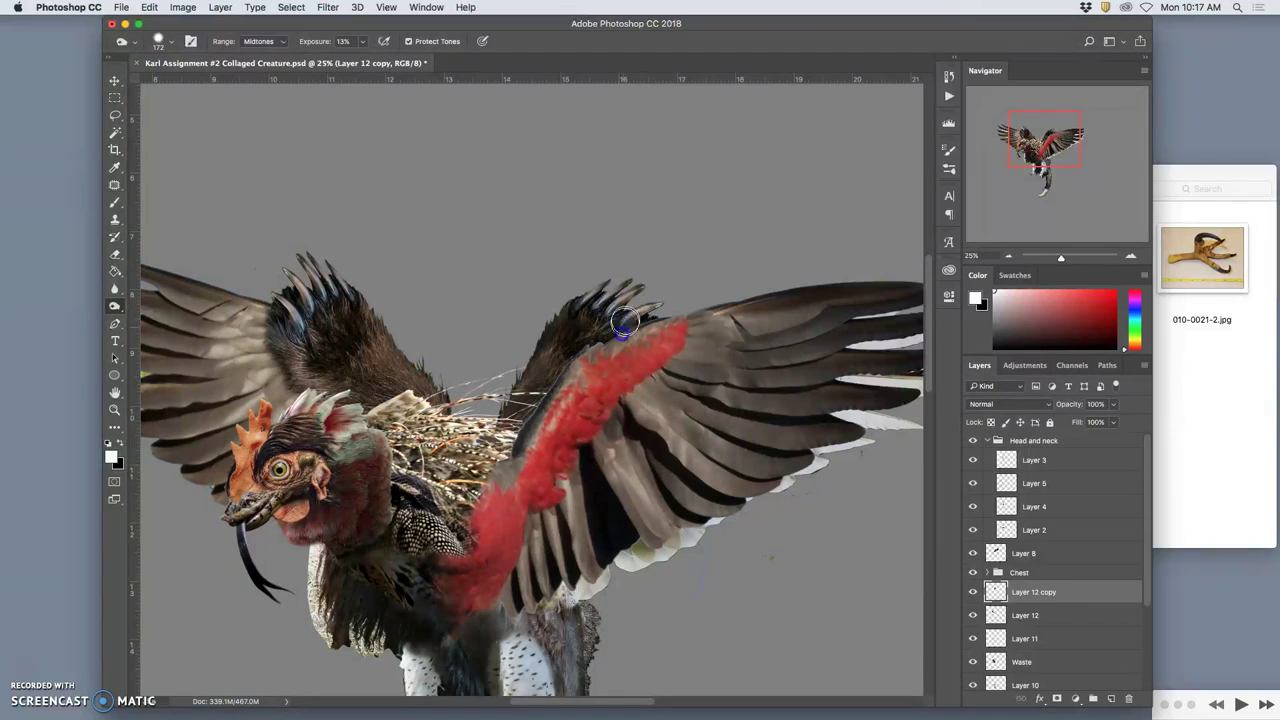
{"action": "mouse_move", "coordinate": [615, 308]}
{"action": "left_mouse_down"}
{"action": "mouse_move", "coordinate": [649, 296]}
{"action": "mouse_move", "coordinate": [651, 318]}
{"action": "mouse_move", "coordinate": [673, 310]}
{"action": "mouse_move", "coordinate": [652, 320]}
{"action": "mouse_move", "coordinate": [613, 306]}
{"action": "mouse_move", "coordinate": [642, 288]}
{"action": "mouse_move", "coordinate": [576, 316]}
{"action": "mouse_move", "coordinate": [627, 323]}
{"action": "left_mouse_up"}
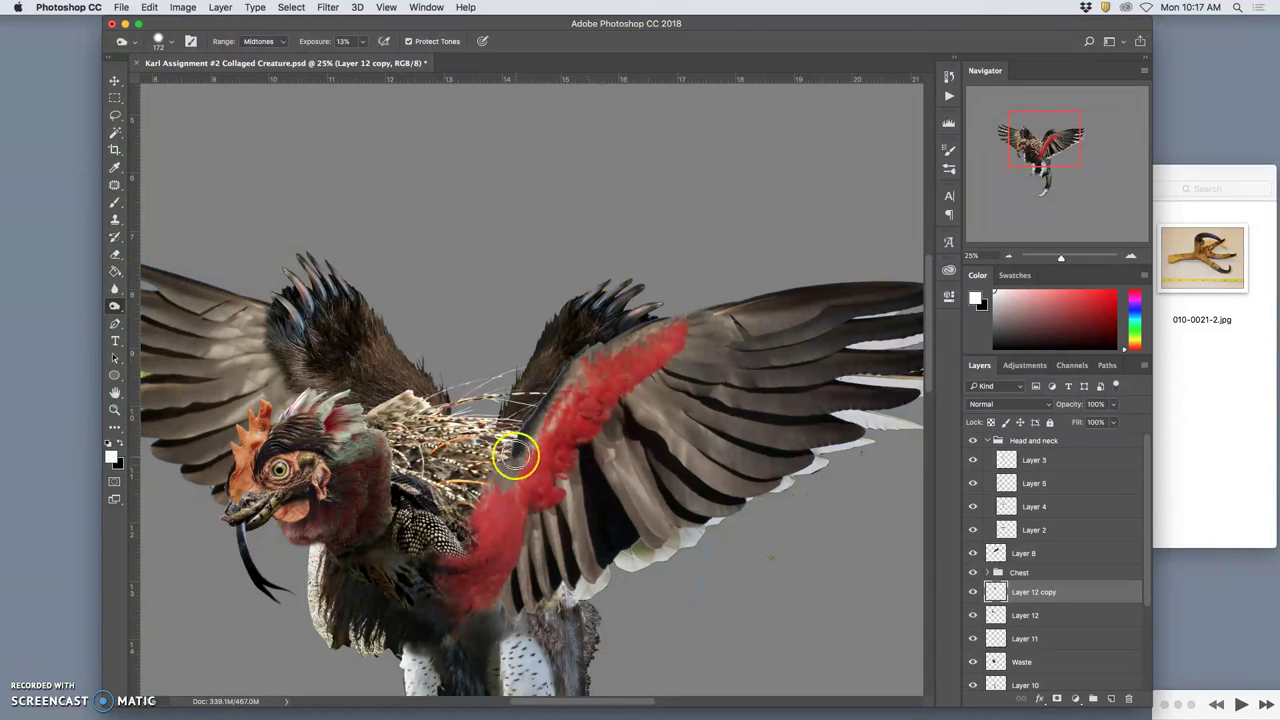
- Burn the midtones of the original paw on Layer 12, and darken the forearm of the copy on Layer 12 copy
{"action": "left_click", "coordinate": [1036, 594]}
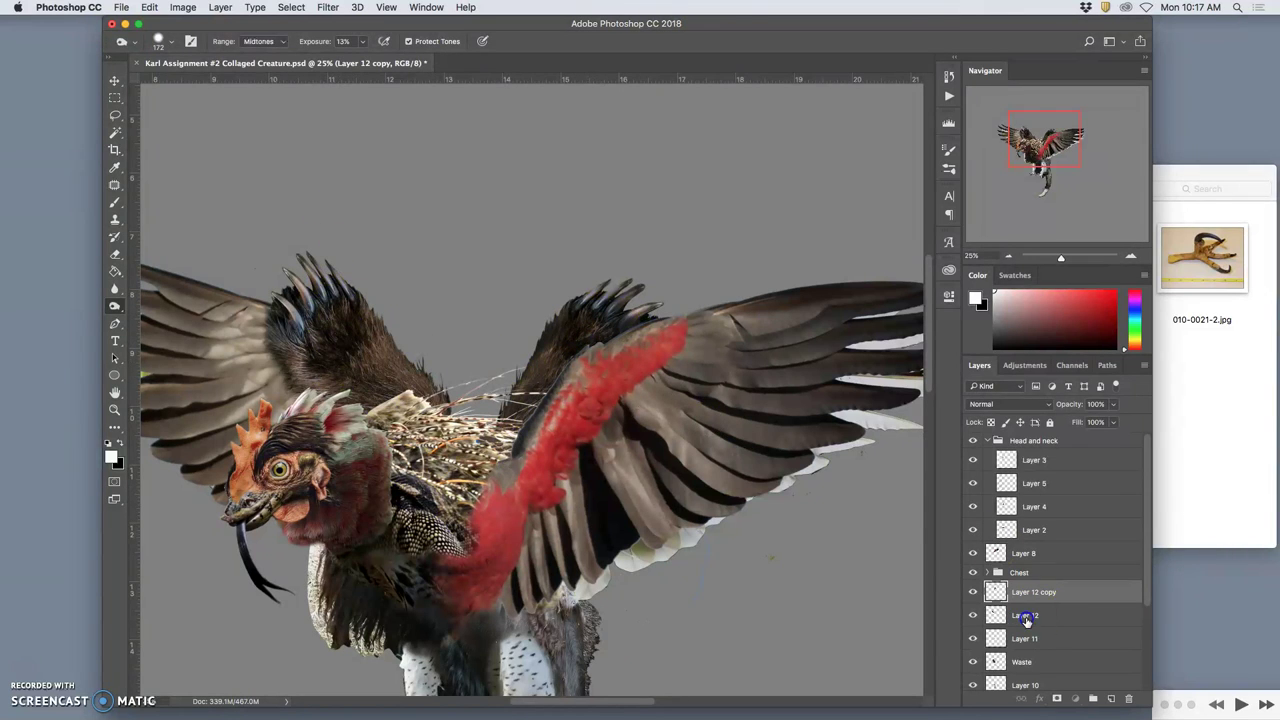
{"action": "left_click", "coordinate": [1025, 617]}
{"action": "mouse_move", "coordinate": [300, 294]}
{"action": "left_mouse_down"}
{"action": "mouse_move", "coordinate": [295, 352]}
{"action": "mouse_move", "coordinate": [271, 343]}
{"action": "mouse_move", "coordinate": [292, 330]}
{"action": "left_mouse_up"}
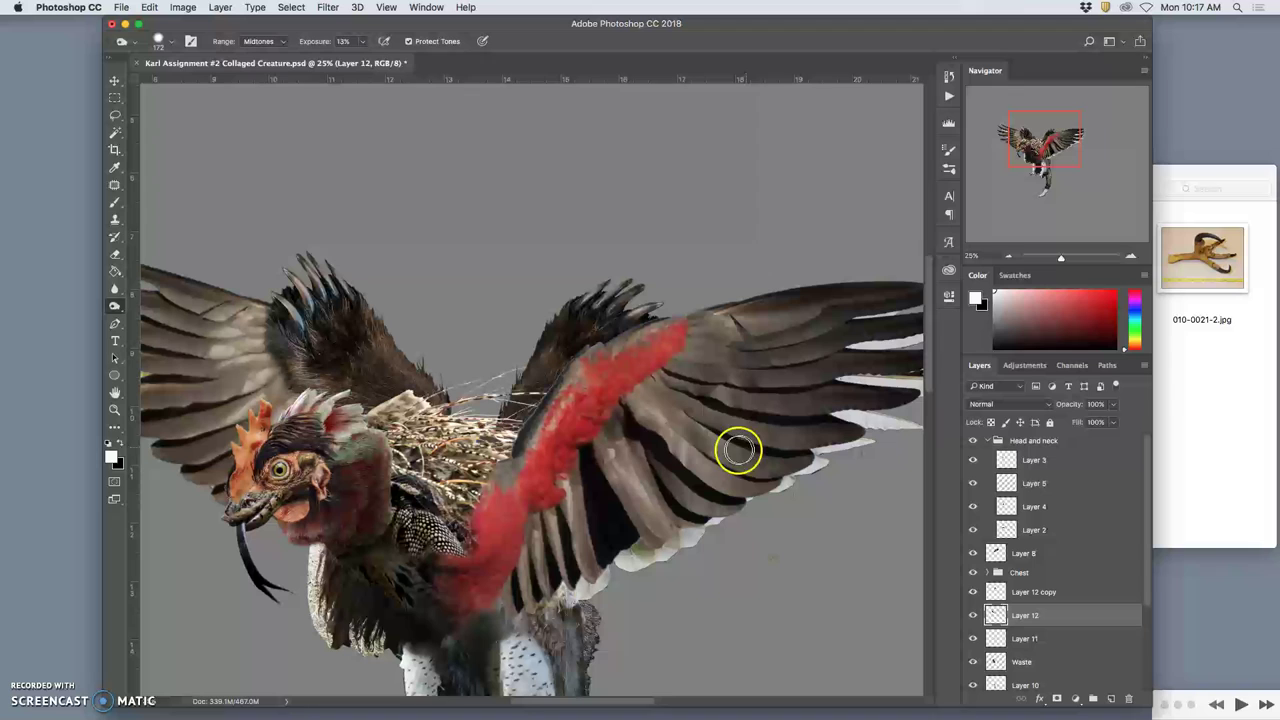
{"action": "left_click_drag", "start_coordinate": [539, 393], "coordinate": [529, 410]}
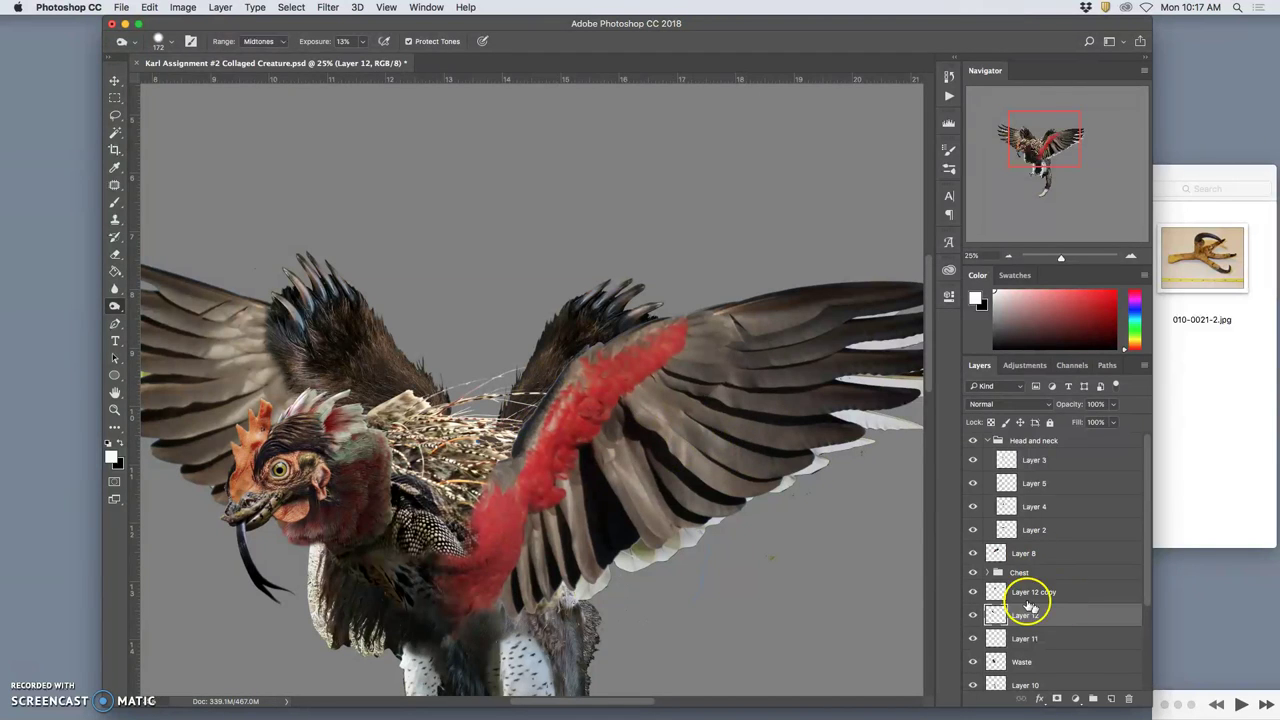
{"action": "left_click", "coordinate": [1030, 592]}
{"action": "mouse_move", "coordinate": [574, 346]}
{"action": "left_mouse_down"}
{"action": "mouse_move", "coordinate": [510, 428]}
{"action": "mouse_move", "coordinate": [520, 410]}
{"action": "left_mouse_up"}
{"action": "left_click", "coordinate": [350, 92]}
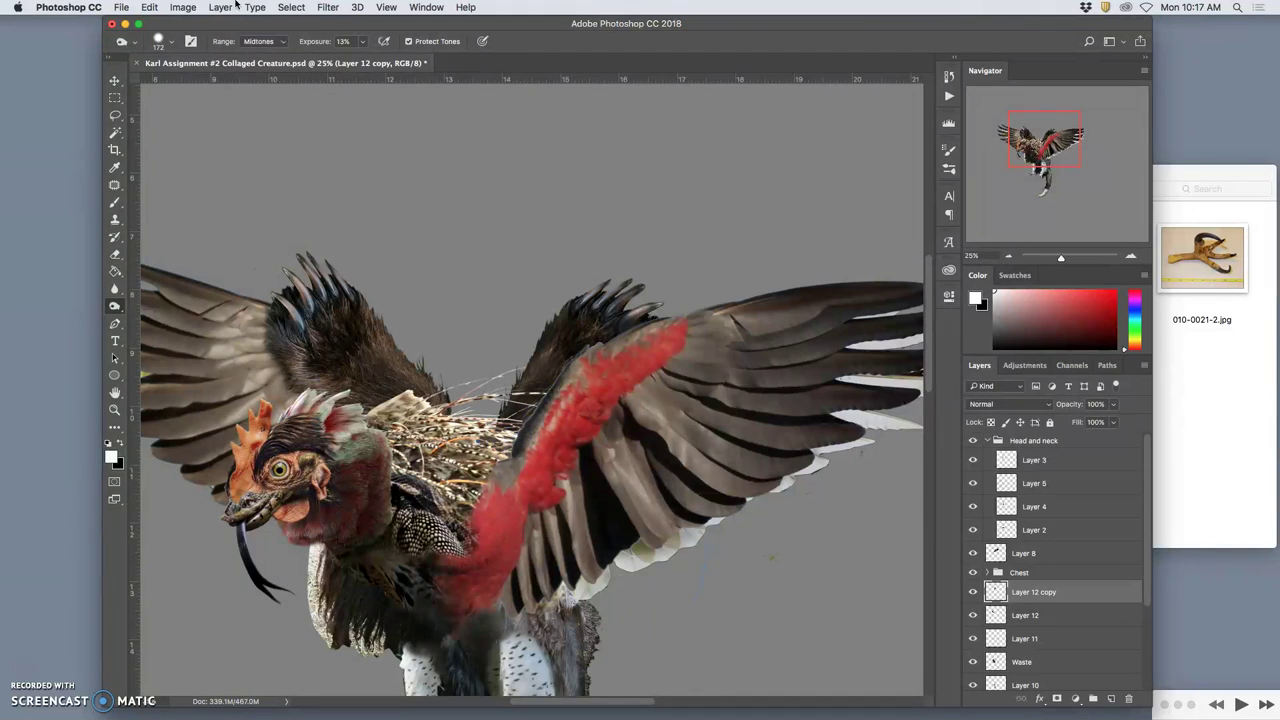
- Apply a Color Balance to the paw copy with Cyan/Red at -17 in the midtones and +40 in the highlights
{"action": "left_click", "coordinate": [185, 7]}
{"action": "mouse_move", "coordinate": [250, 44]}
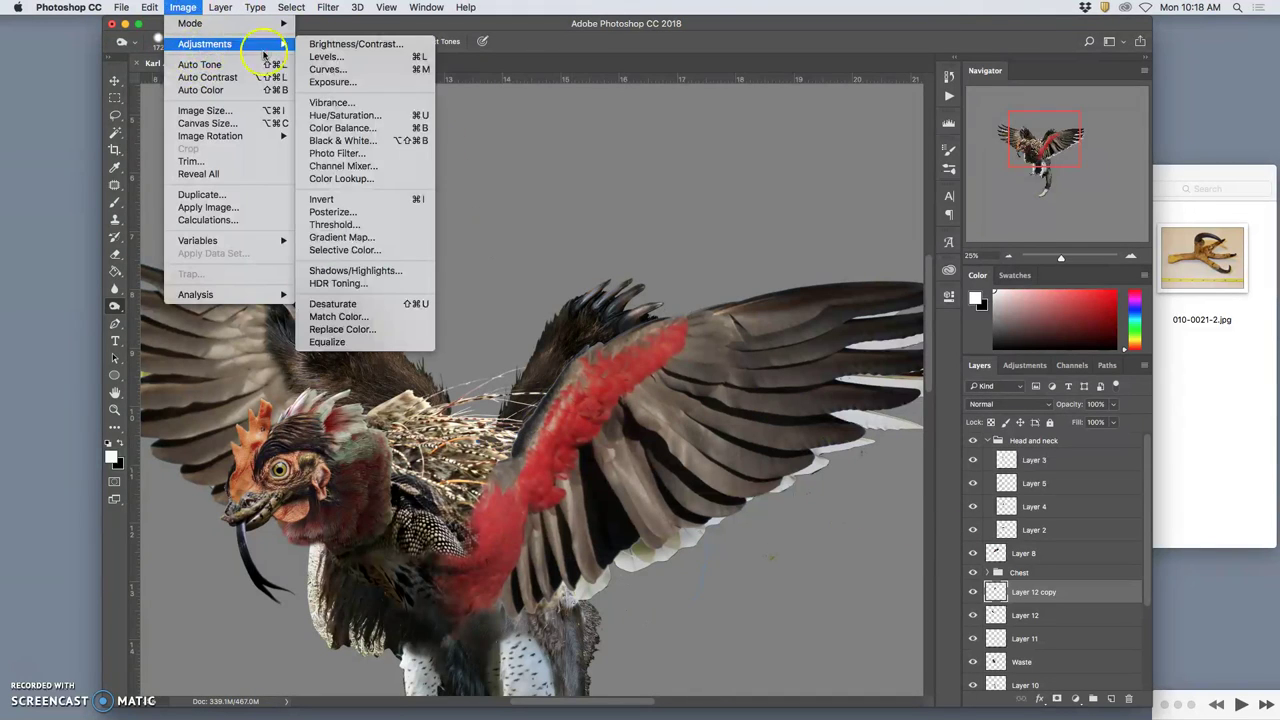
{"action": "left_click", "coordinate": [344, 128]}
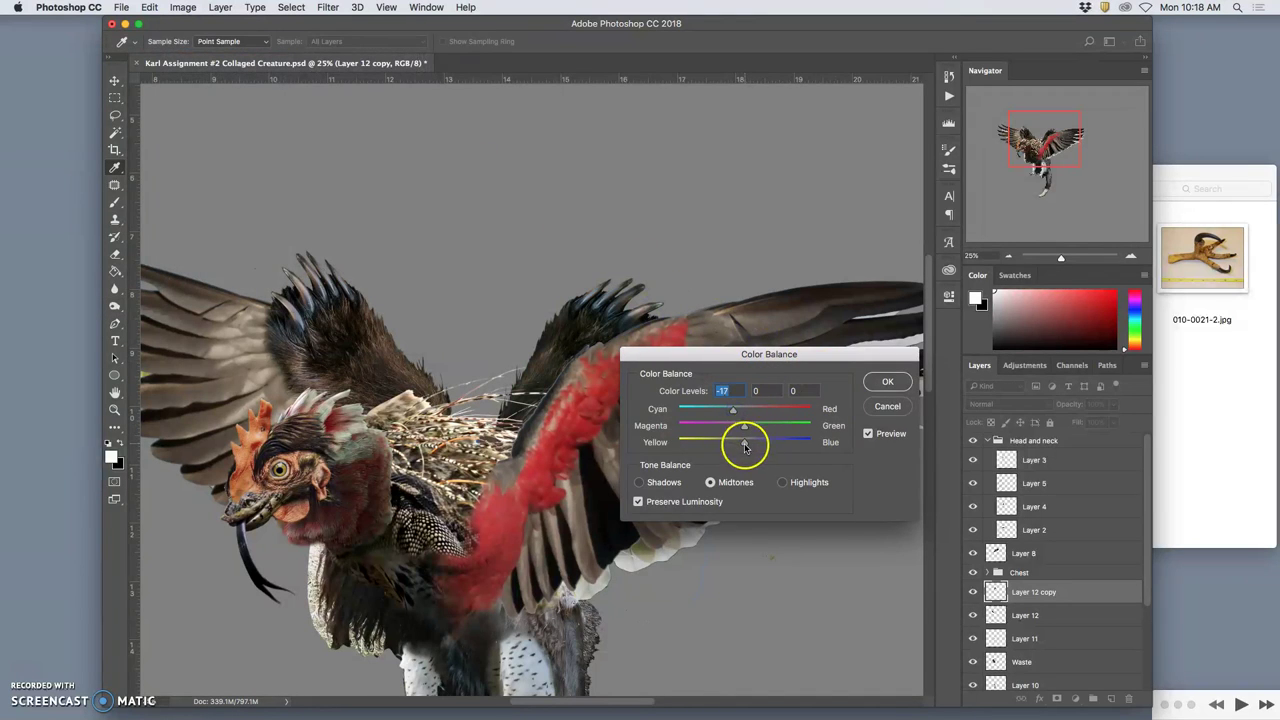
{"action": "left_click", "coordinate": [788, 484]}
{"action": "left_click", "coordinate": [745, 411]}
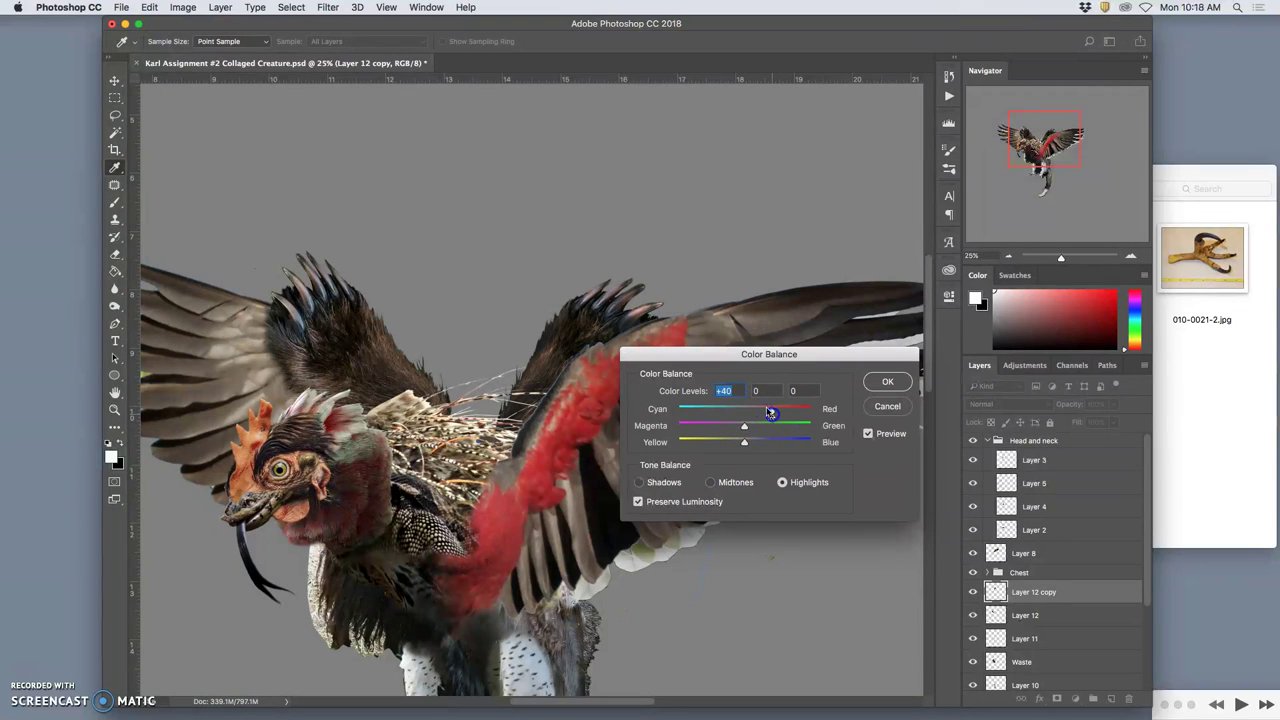
{"action": "left_click", "coordinate": [887, 381]}
{"action": "key", "text": "o"}
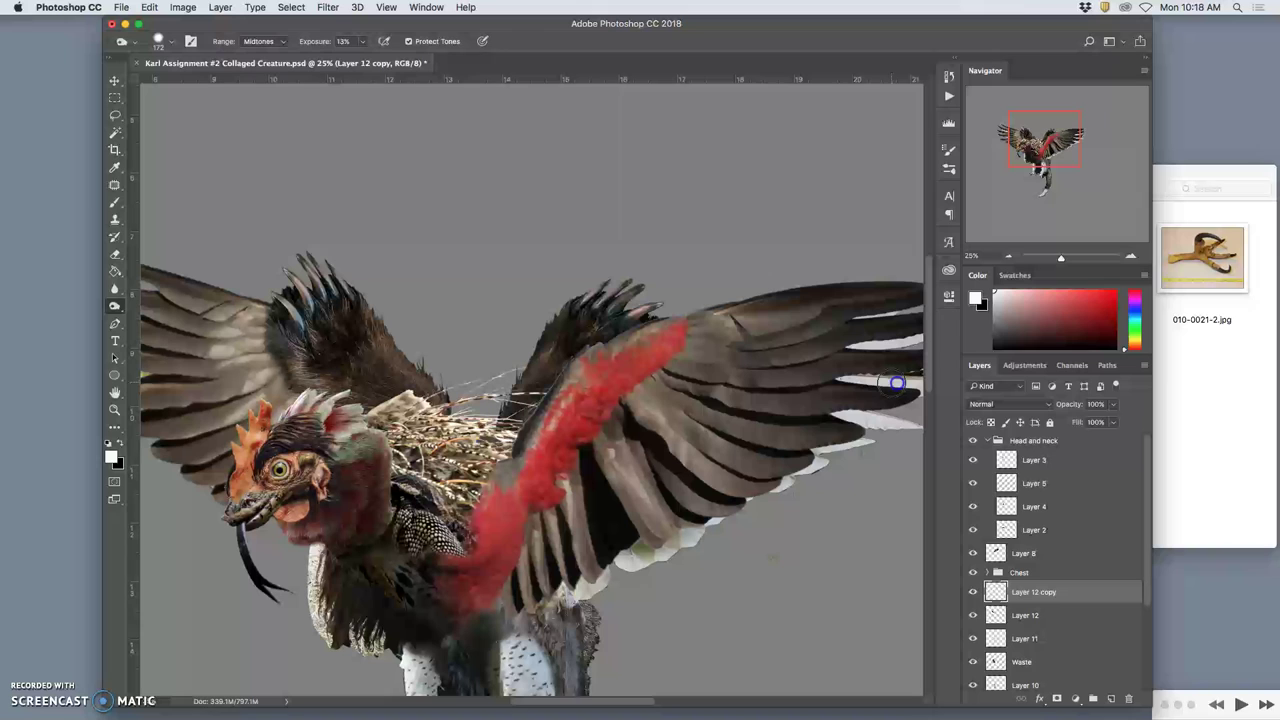
- Review the whole creature, toggle the visibility of Layer 3 off and on, and save the document
{"action": "key", "text": "super+minus"}
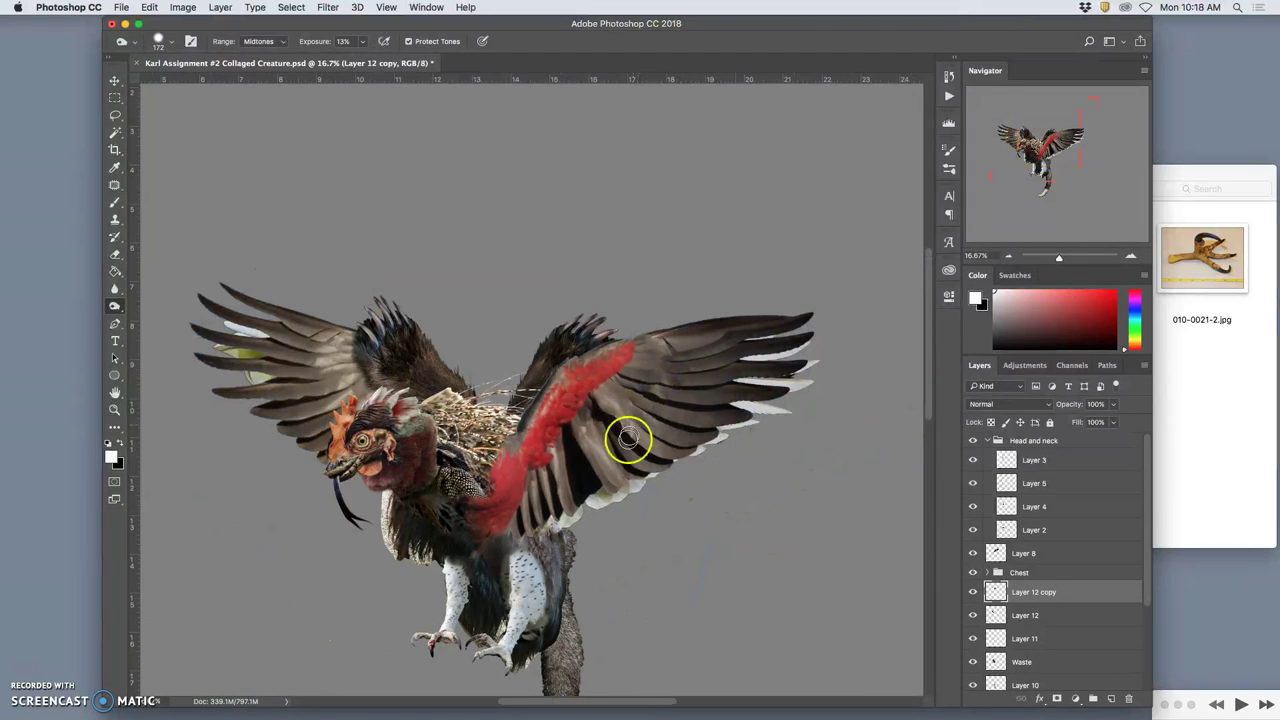
{"action": "key", "text": "super+minus"}
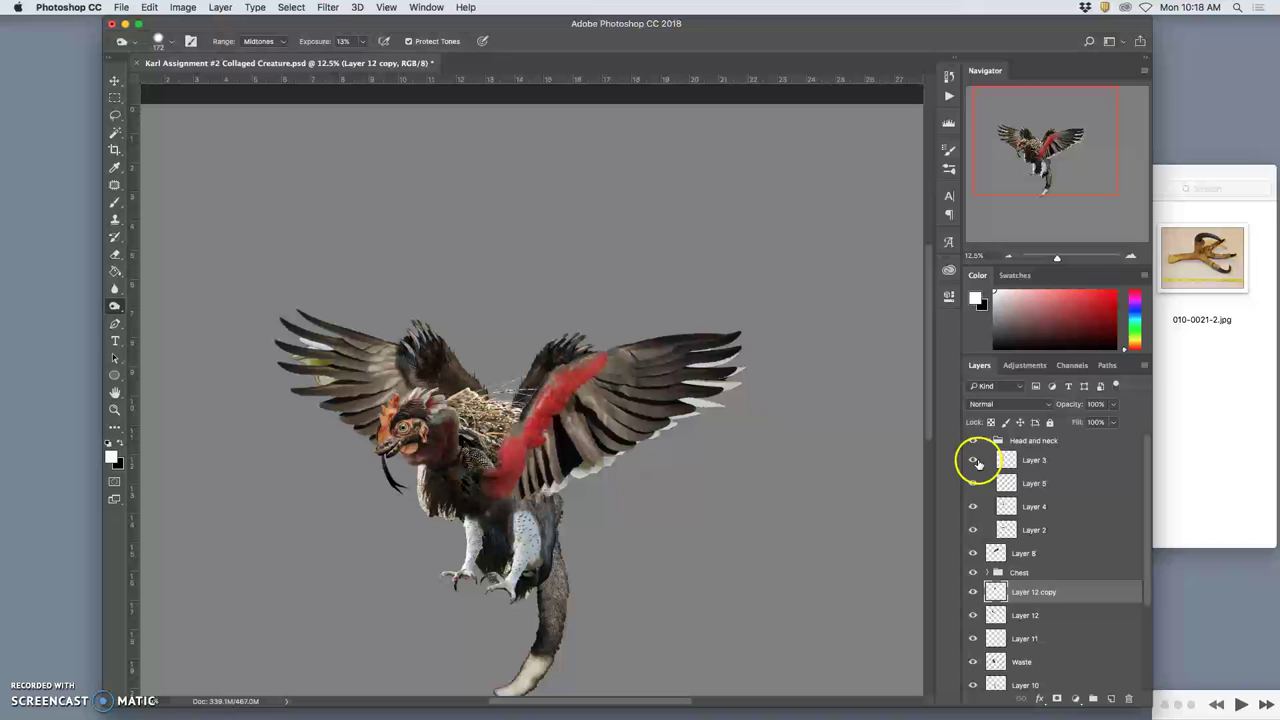
{"action": "left_click", "coordinate": [974, 460]}
{"action": "left_click", "coordinate": [974, 460]}
{"action": "key", "text": "super+s"}
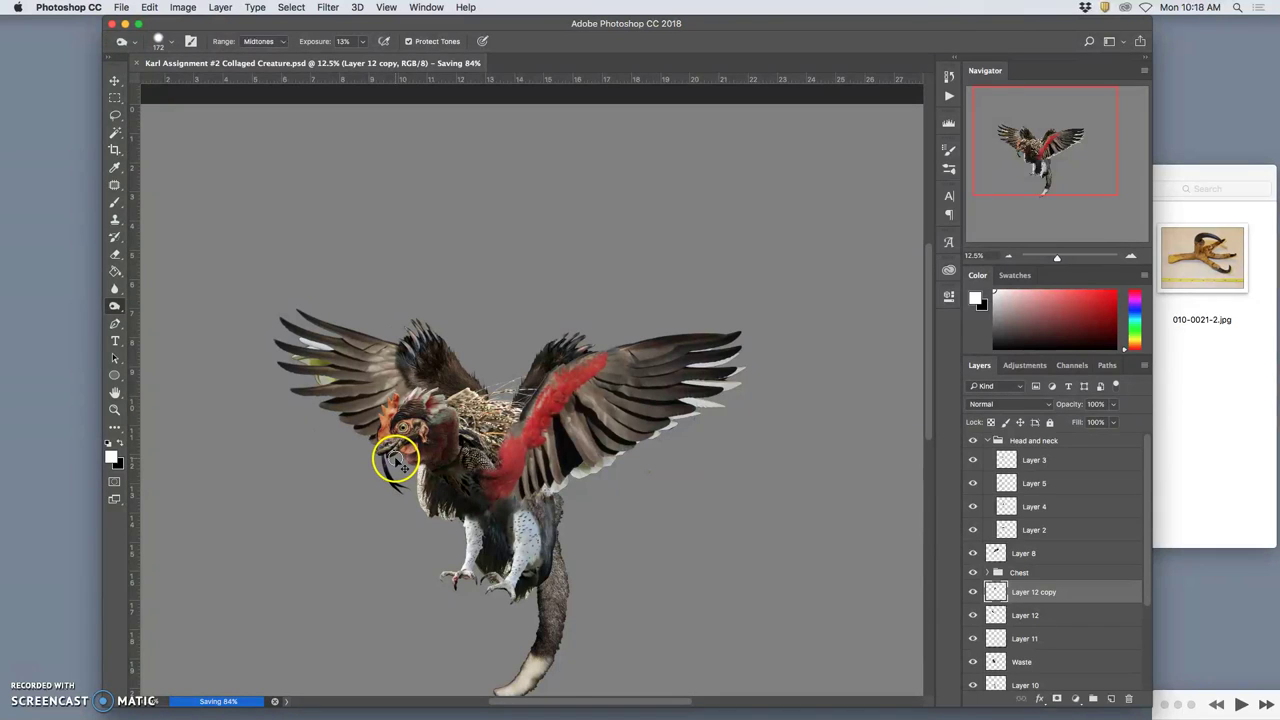
- Identify the layer holding the rooster face by toggling Layer 3's visibility, and make that layer active
{"action": "scroll", "coordinate": [376, 459], "scroll_direction": "up", "scroll_amount": 4}
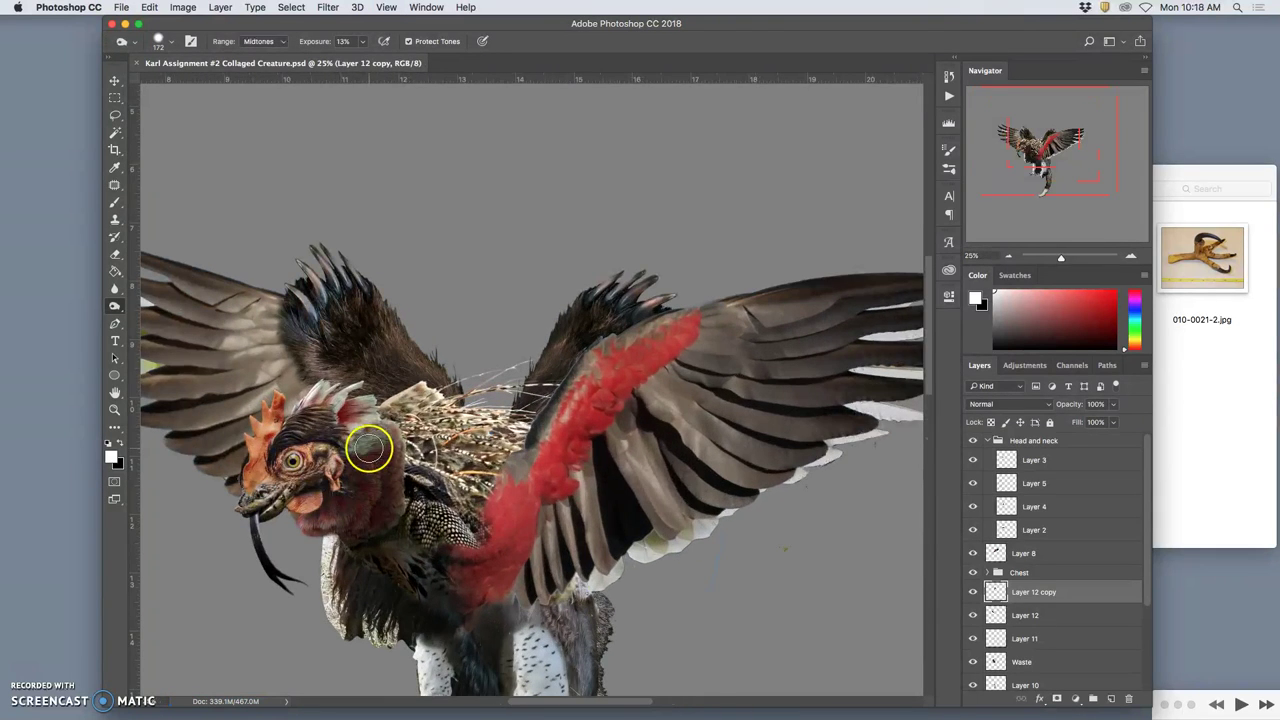
{"action": "scroll", "coordinate": [410, 451], "scroll_direction": "down", "scroll_amount": 1}
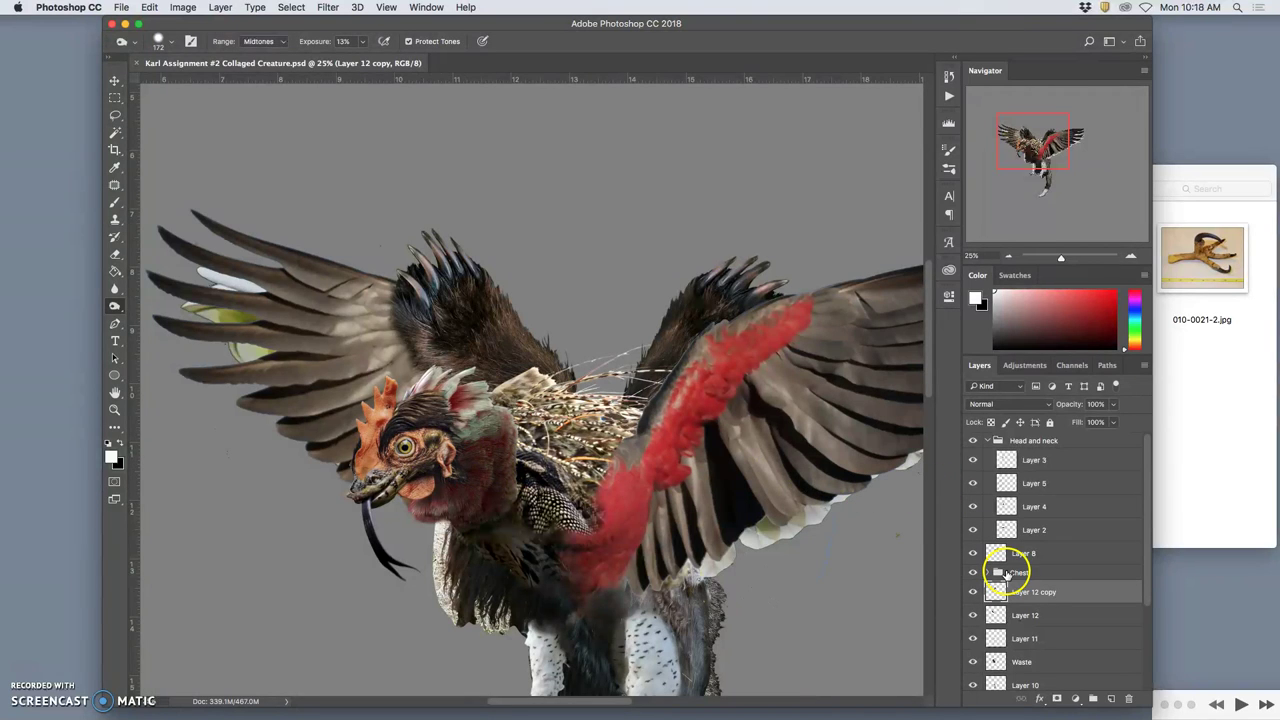
{"action": "left_click", "coordinate": [973, 460]}
{"action": "left_click", "coordinate": [973, 460]}
{"action": "left_click", "coordinate": [1031, 460]}
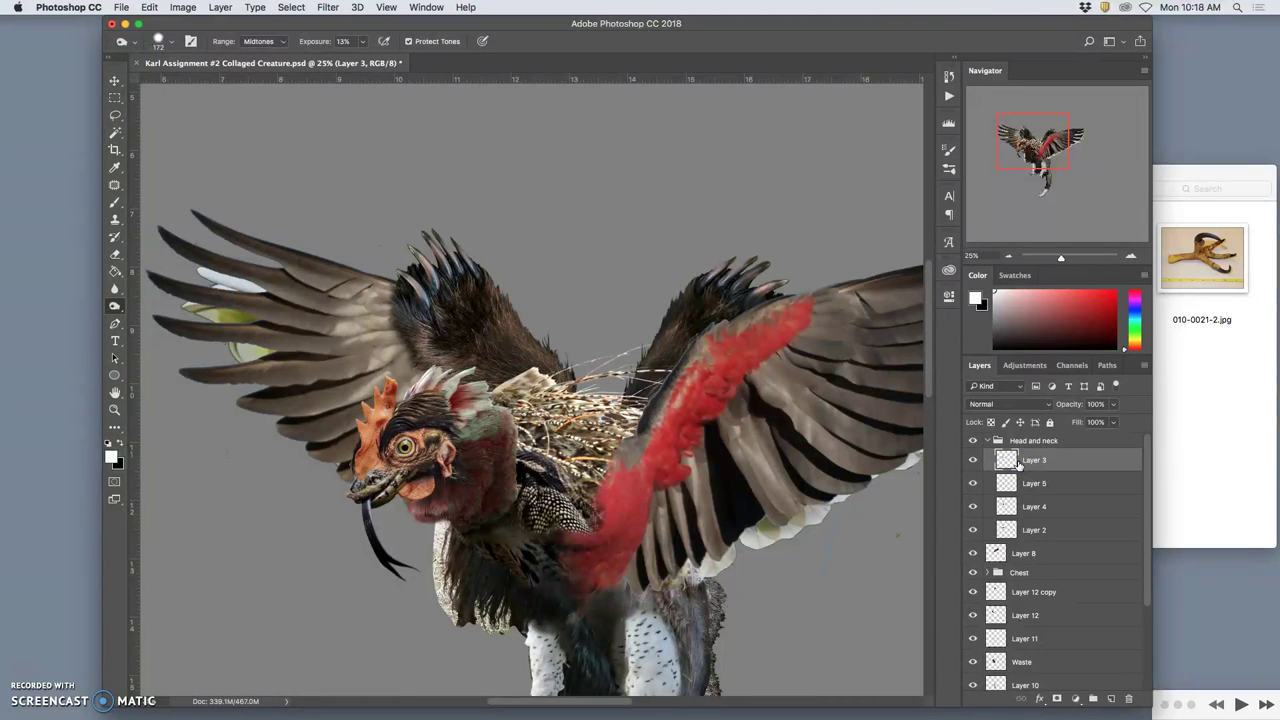
{"action": "key", "text": "super+t"}
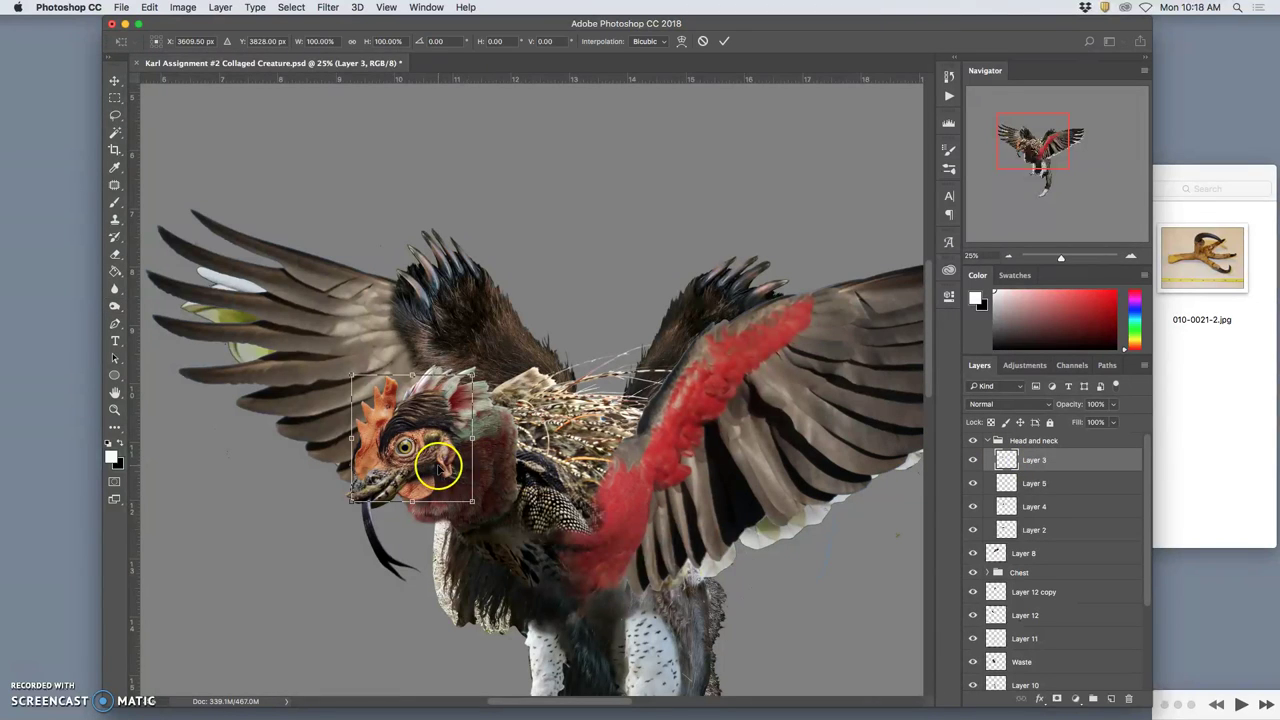
{"action": "right_click", "coordinate": [437, 460]}
{"action": "left_click", "coordinate": [470, 540]}
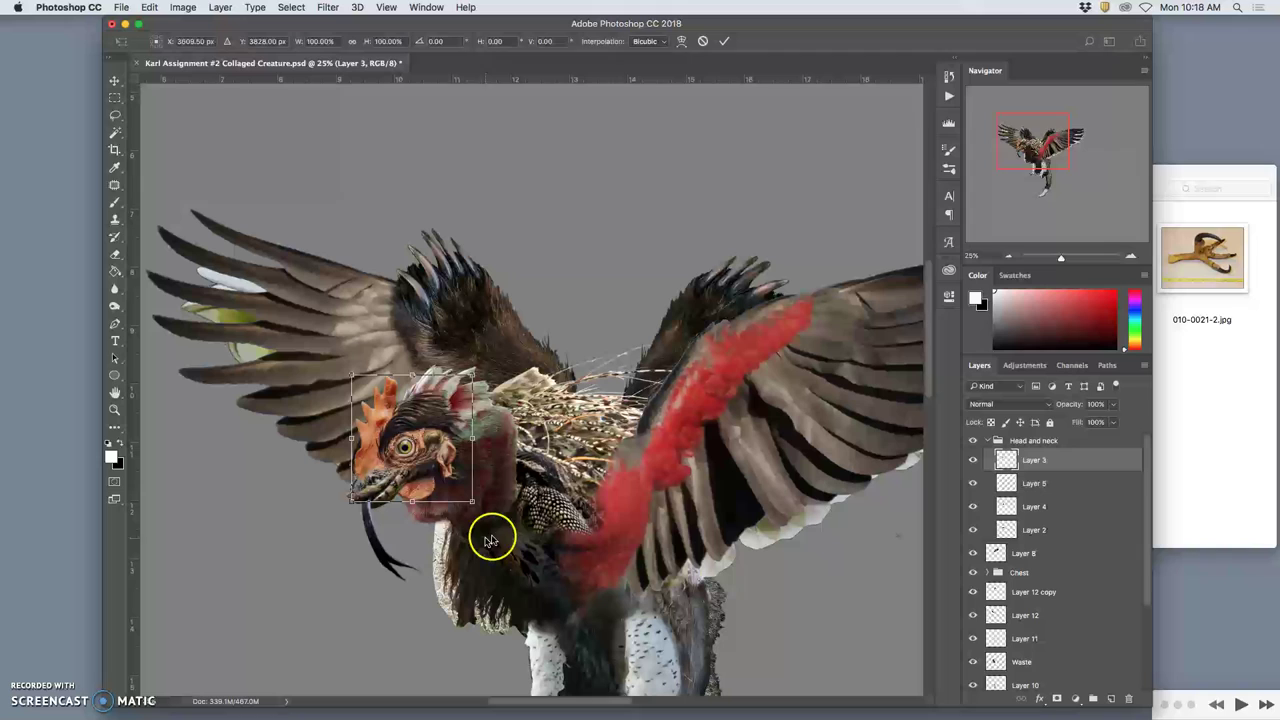
{"action": "key", "text": "Return"}
{"action": "key", "text": "o"}
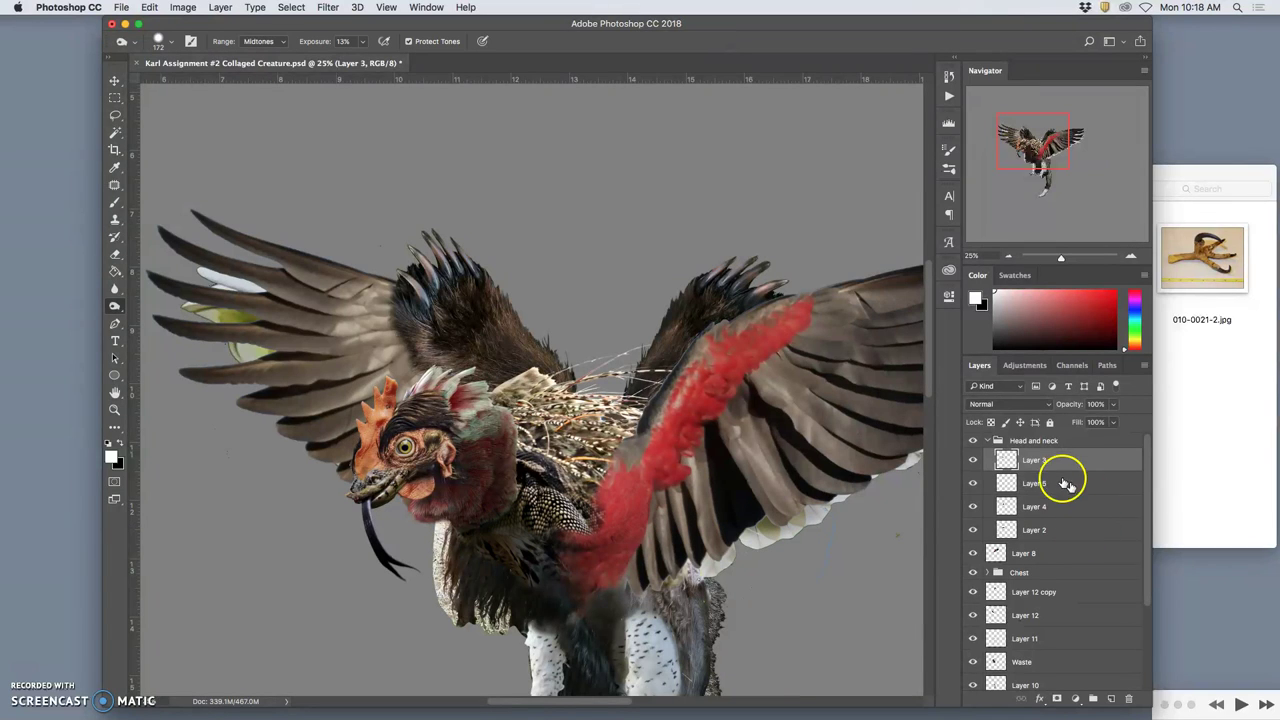
- Duplicate Layer 3, which holds the rooster face, and hide the original layer
{"action": "left_click", "coordinate": [1056, 463]}
{"action": "key", "text": "super+j"}
{"action": "left_click", "coordinate": [990, 485]}
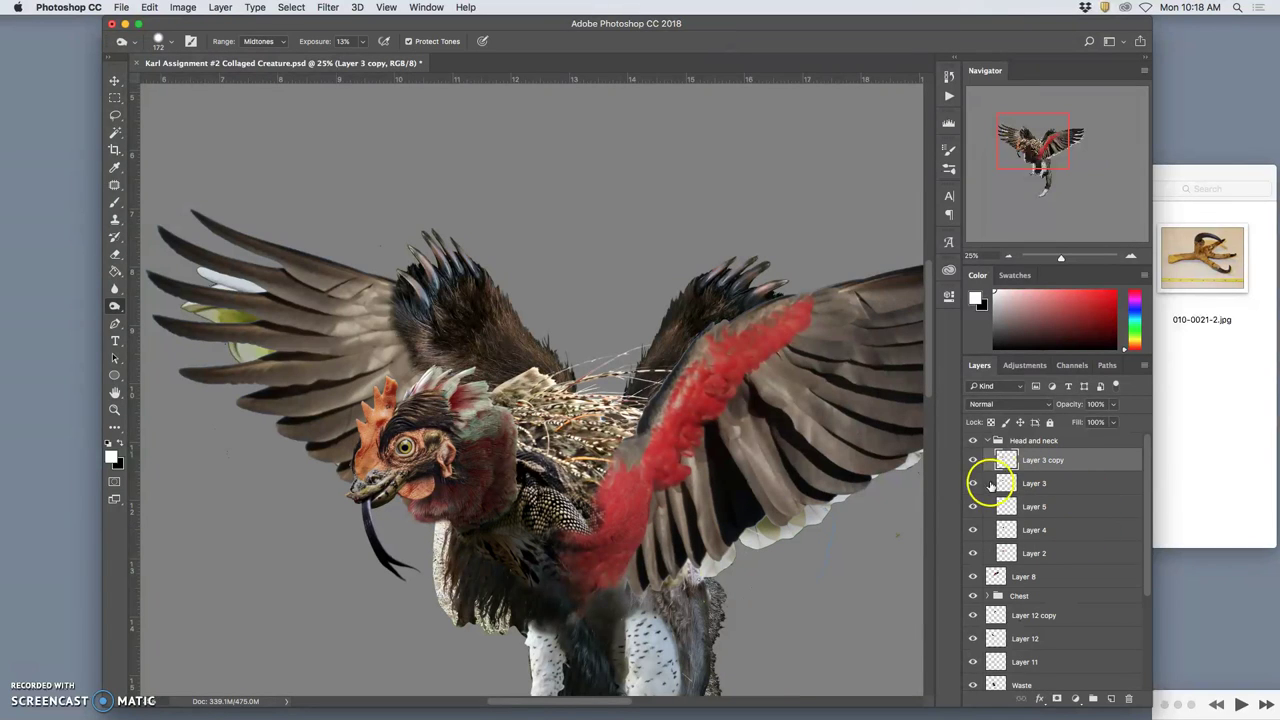
{"action": "left_click", "coordinate": [973, 485]}
- Warp the rooster face on Layer 3 copy, reshaping the area around the eye and the lower edge near the beak
{"action": "key", "text": "super+t"}
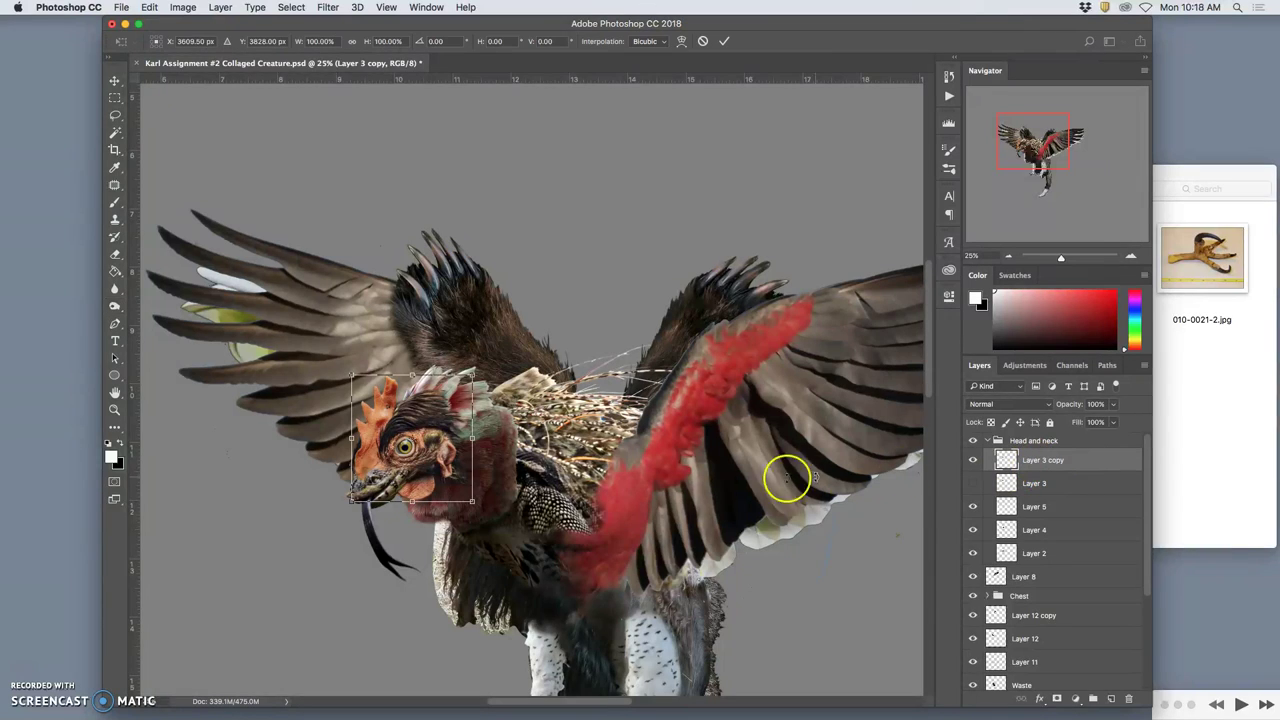
{"action": "right_click", "coordinate": [454, 458]}
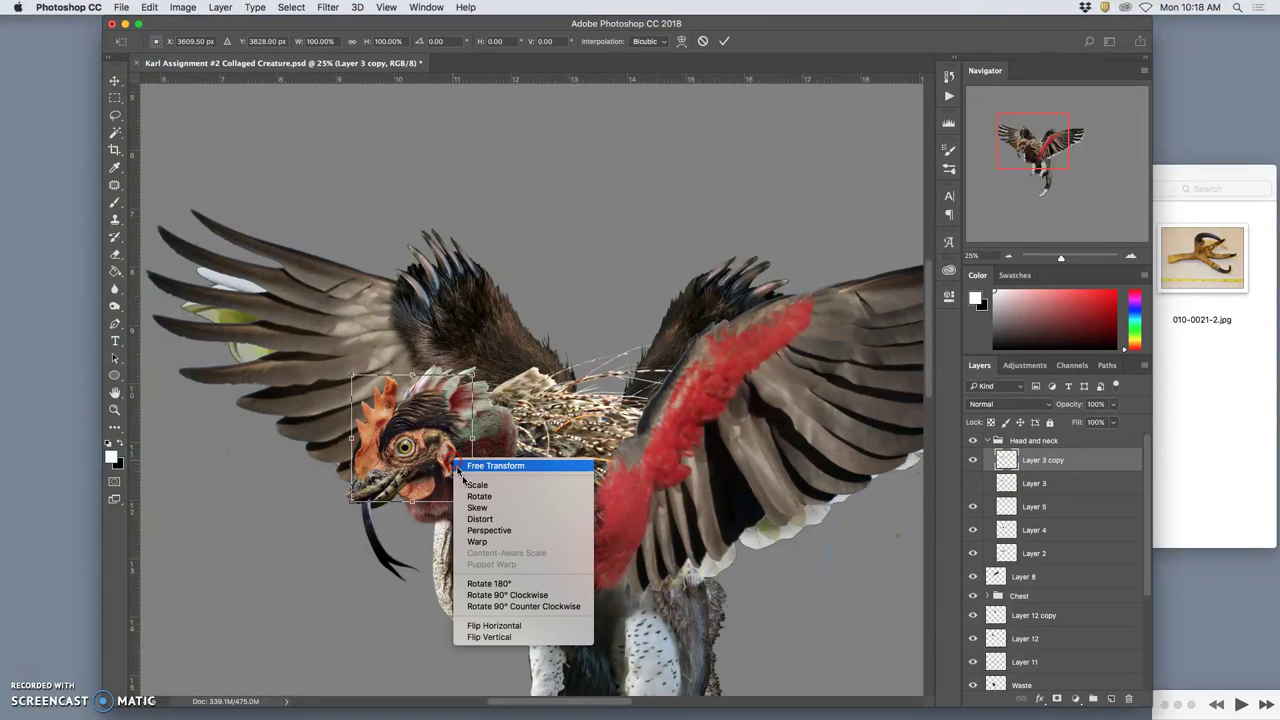
{"action": "left_click", "coordinate": [478, 541]}
{"action": "mouse_move", "coordinate": [423, 458]}
{"action": "left_mouse_down"}
{"action": "mouse_move", "coordinate": [395, 427]}
{"action": "mouse_move", "coordinate": [407, 446]}
{"action": "left_mouse_up"}
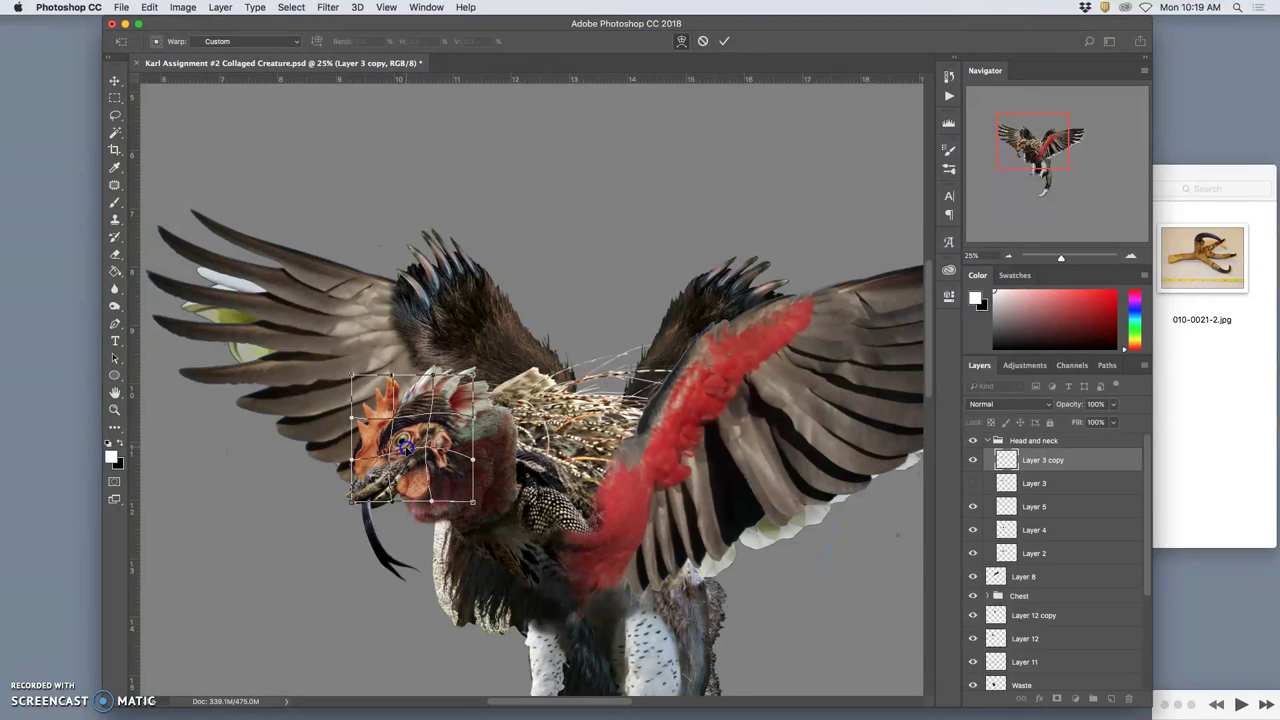
{"action": "left_click_drag", "start_coordinate": [398, 490], "coordinate": [401, 492]}
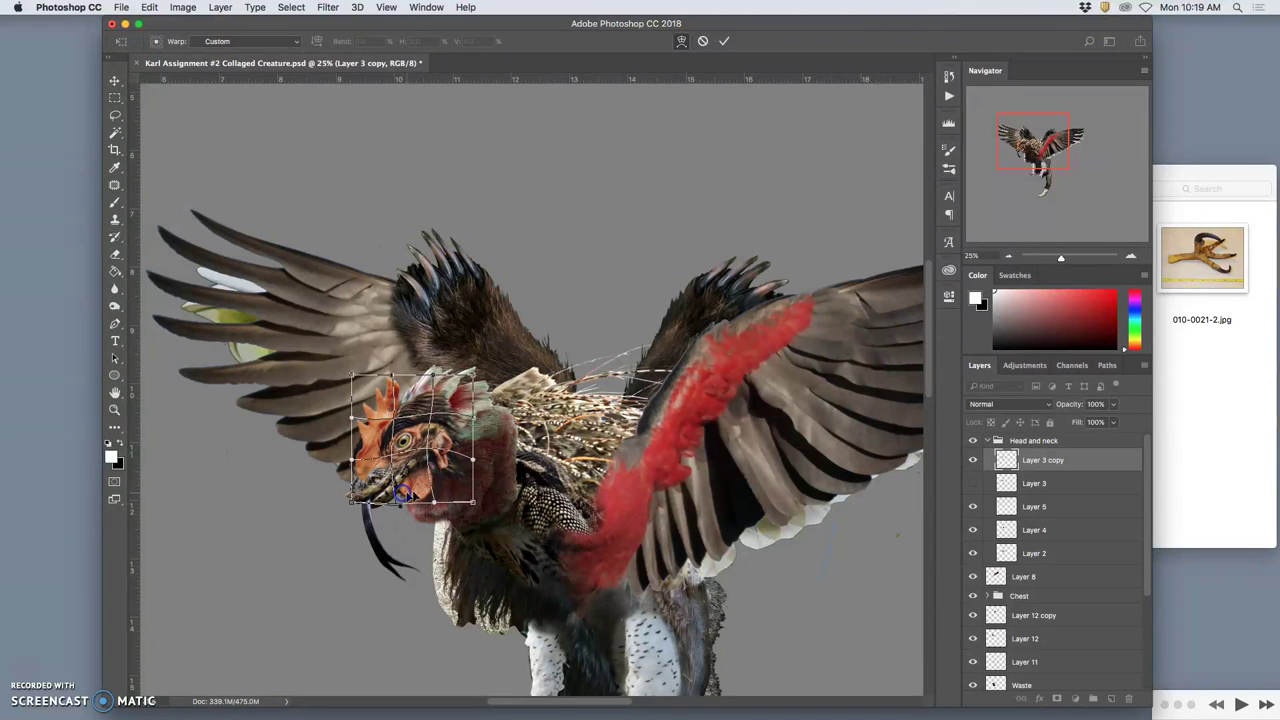
{"action": "key", "text": "Return"}
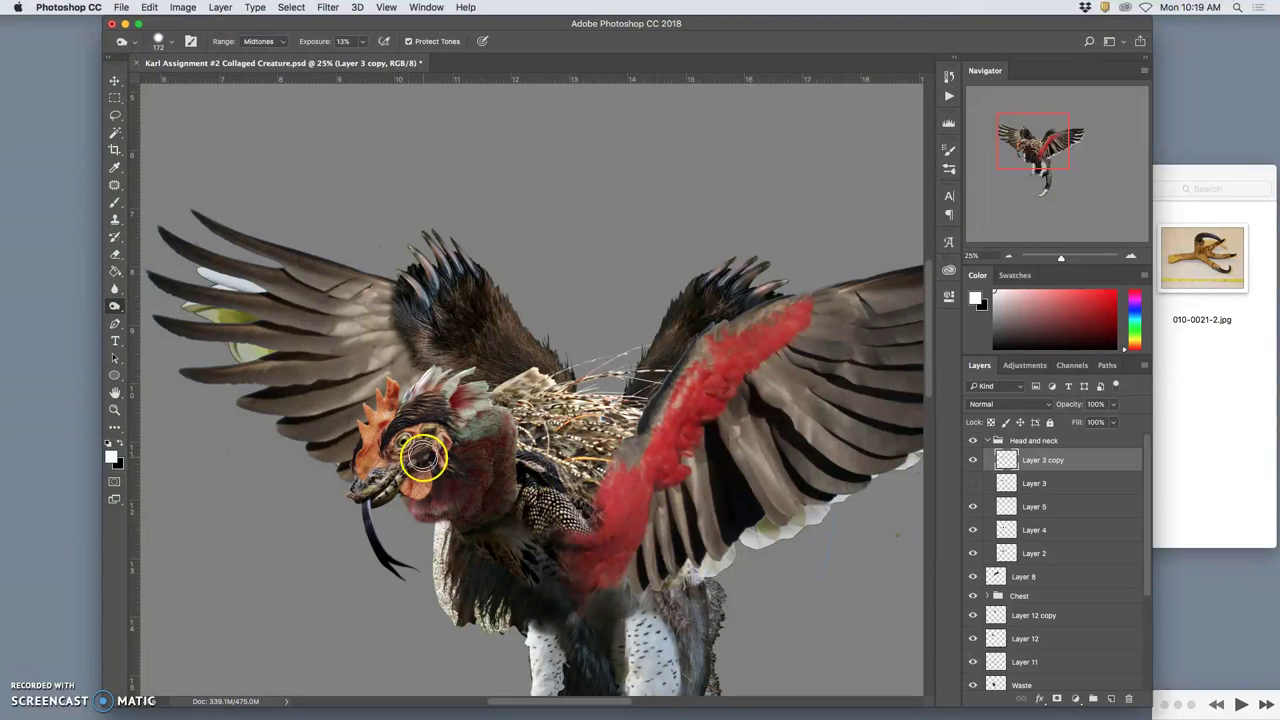
- Compare the warped face with the original by toggling the visibility of Layer 3 and Layer 3 copy
{"action": "left_click", "coordinate": [973, 485]}
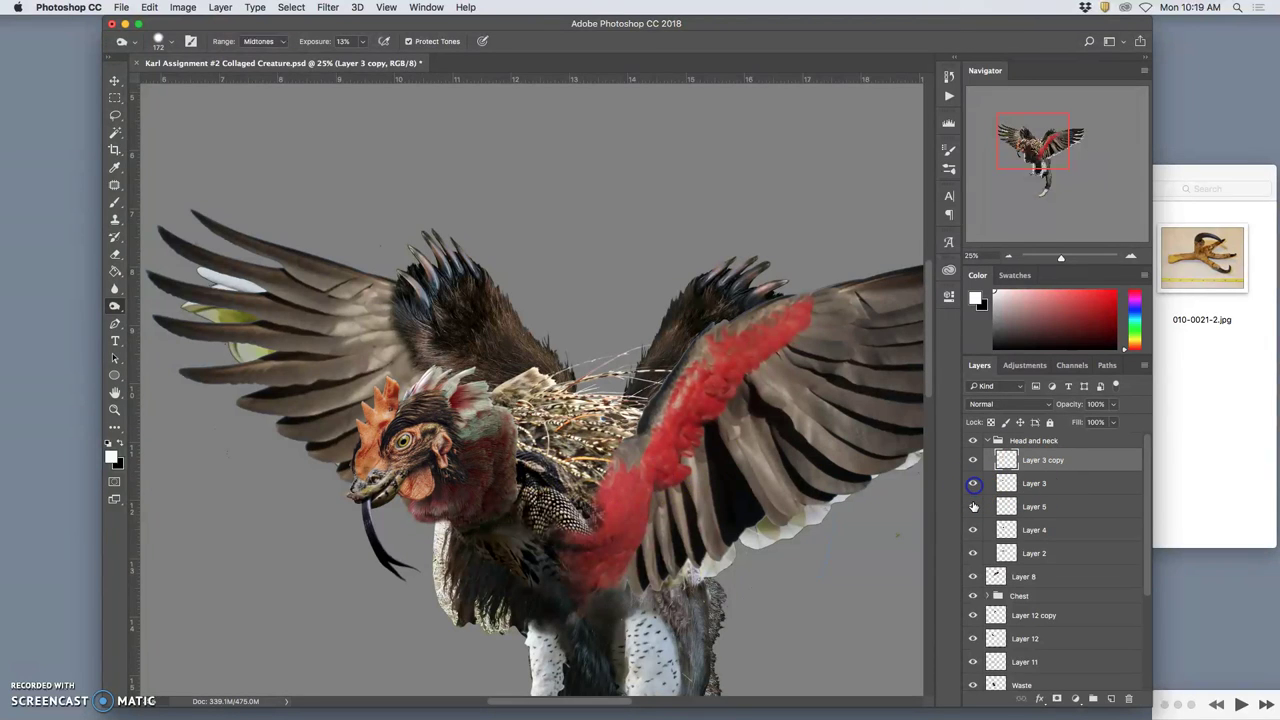
{"action": "left_click", "coordinate": [970, 485]}
{"action": "left_click", "coordinate": [972, 484]}
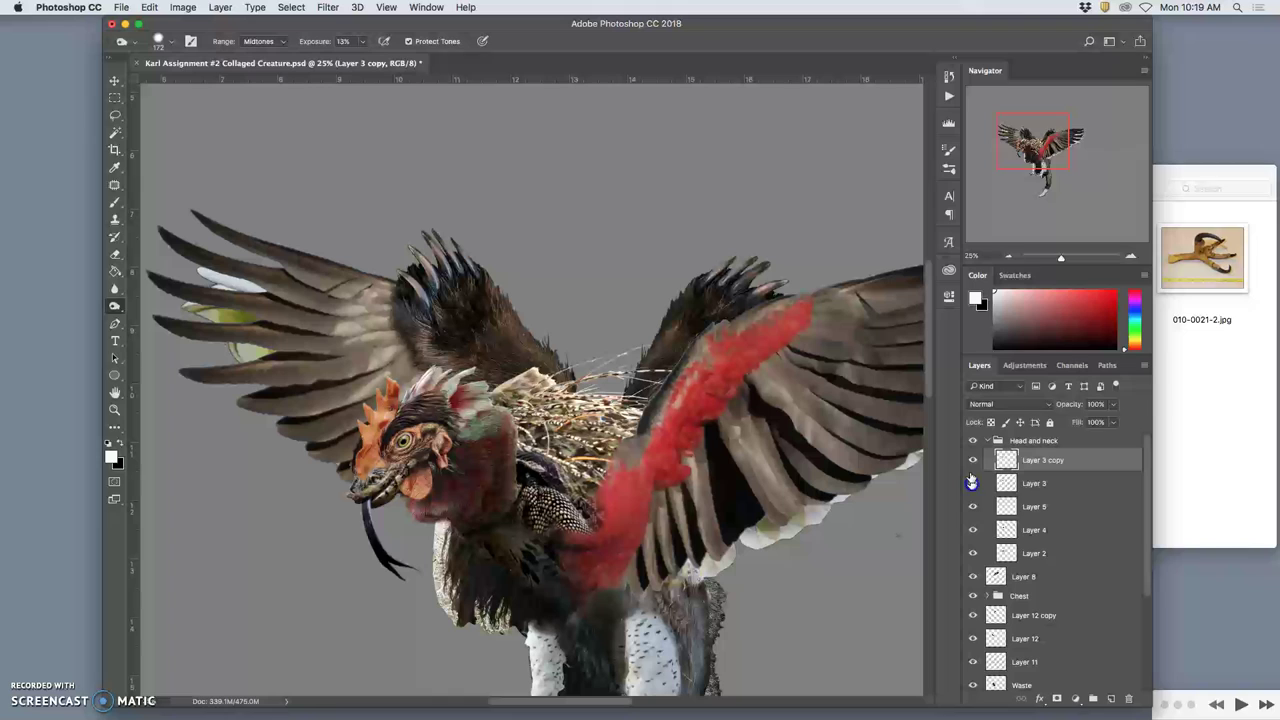
{"action": "left_click", "coordinate": [972, 464]}
{"action": "left_click", "coordinate": [972, 461]}
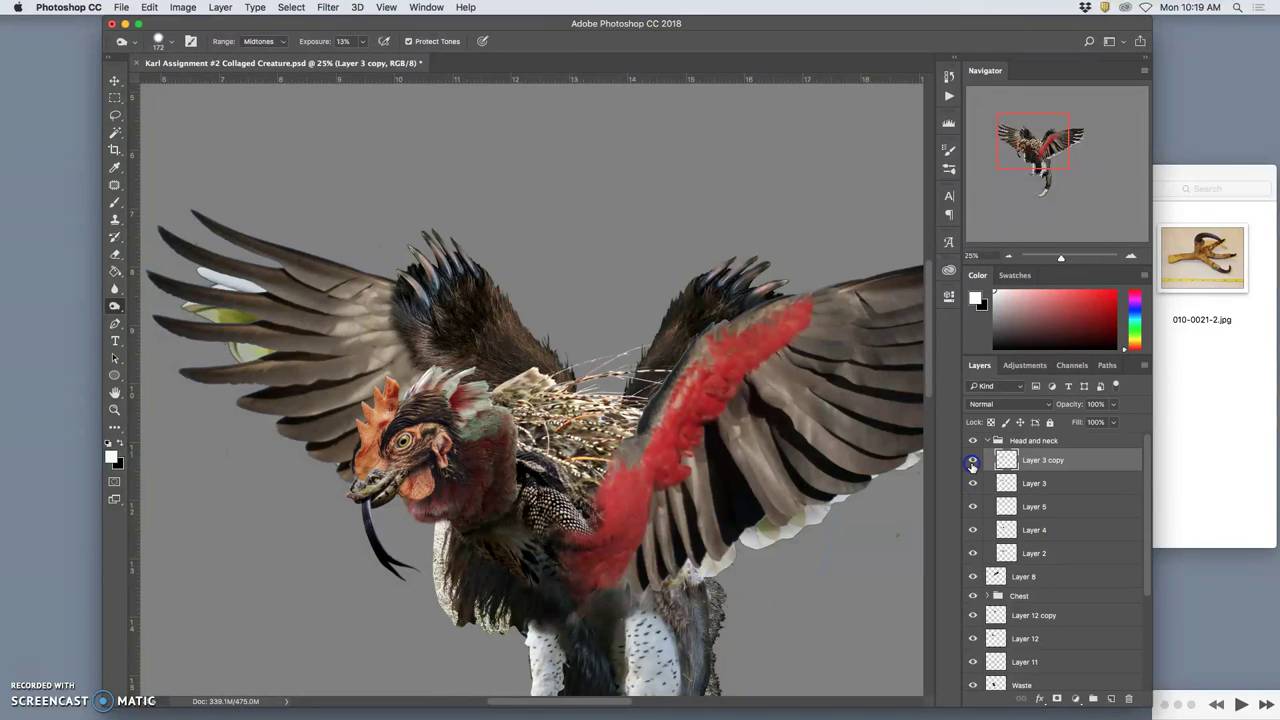
{"action": "left_click", "coordinate": [972, 462]}
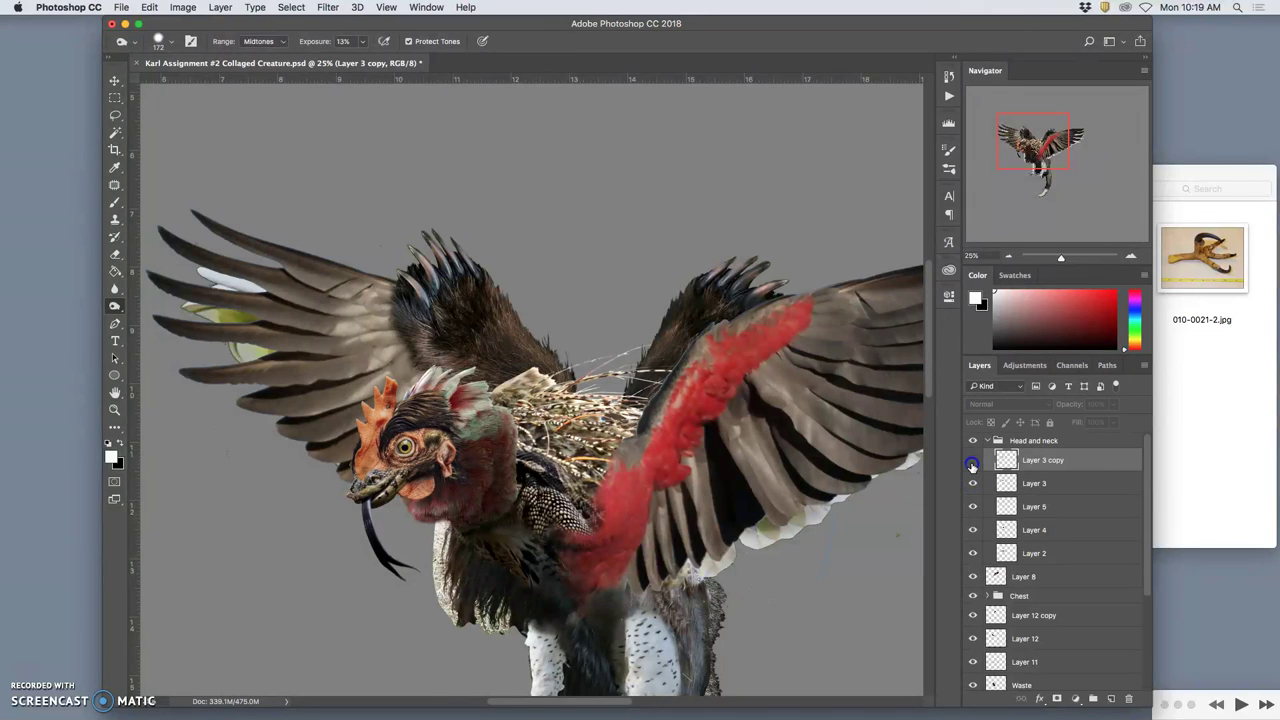
{"action": "left_click", "coordinate": [972, 464]}
{"action": "left_click", "coordinate": [972, 464]}
{"action": "left_click", "coordinate": [972, 462]}
- Free-transform Layer 3 copy to stretch the rooster face slightly outward toward the snout
{"action": "key", "text": "super+t"}
{"action": "left_click", "coordinate": [390, 455]}
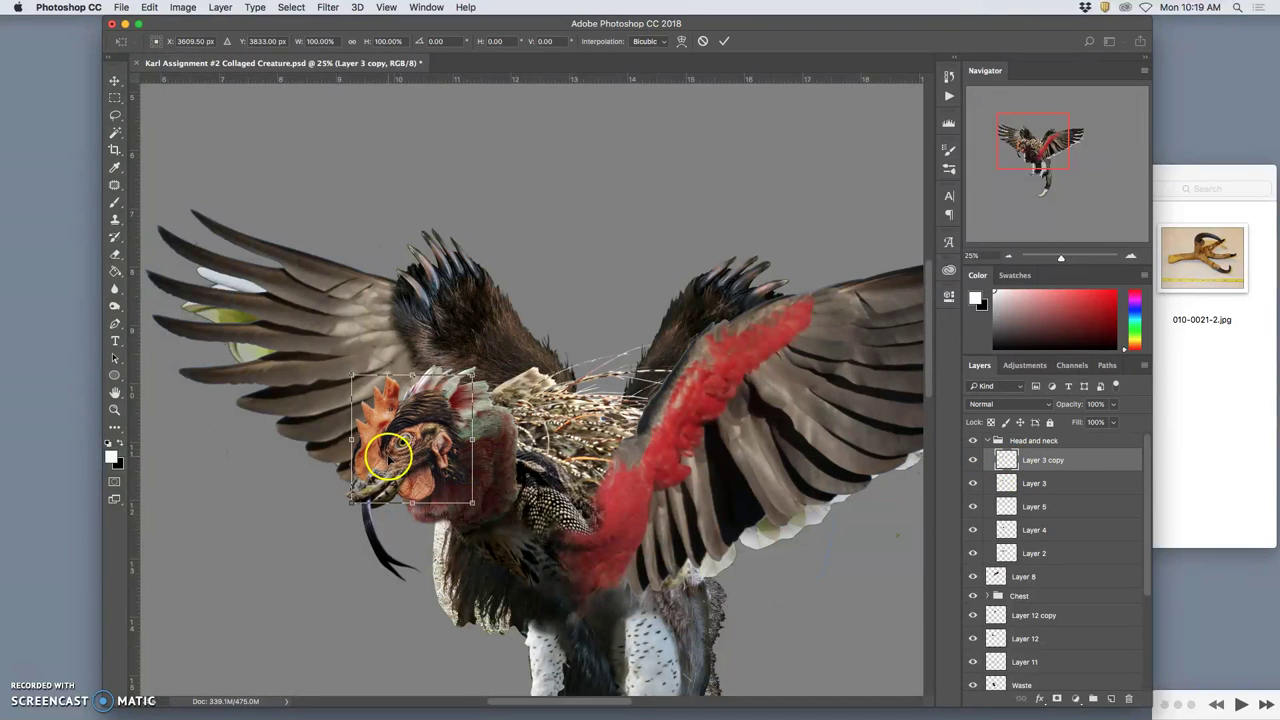
{"action": "left_click_drag", "start_coordinate": [352, 500], "coordinate": [345, 500]}
{"action": "key", "text": "Return"}
{"action": "key", "text": "o"}
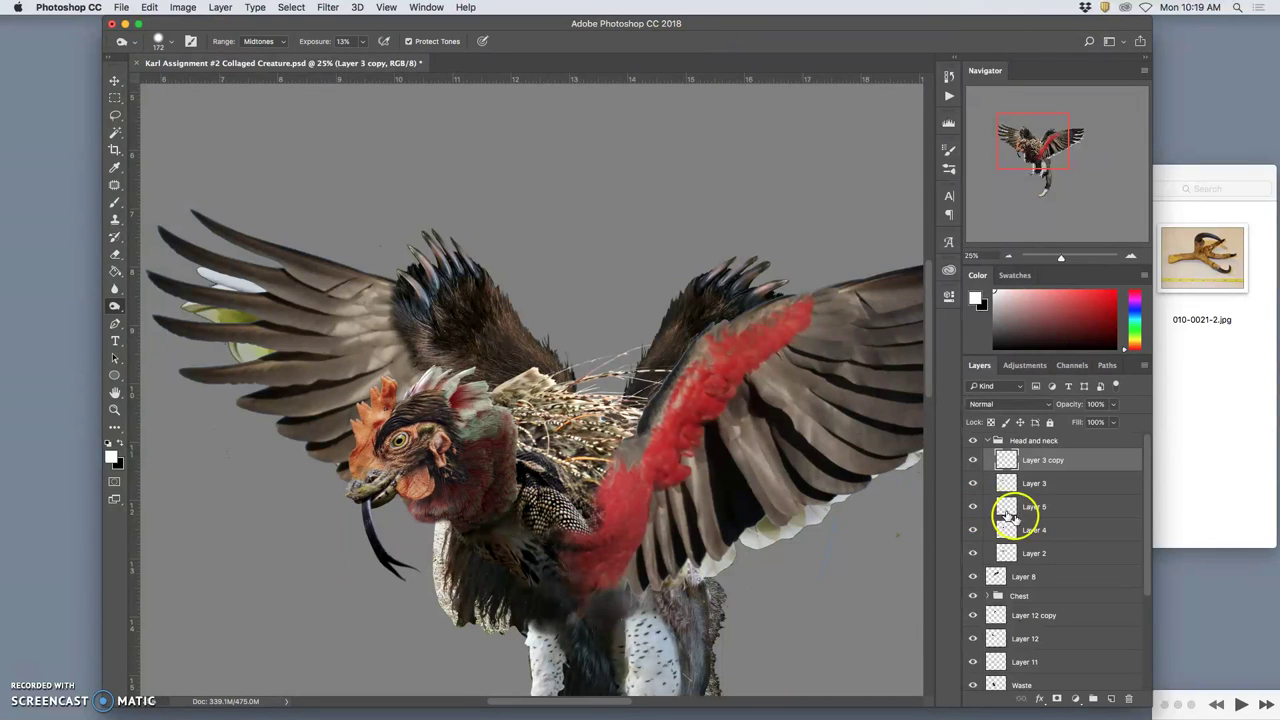
- Lasso the snout and forked tongue on Layer 2 and copy them to a new layer
{"action": "left_click", "coordinate": [973, 553]}
{"action": "left_click", "coordinate": [973, 553]}
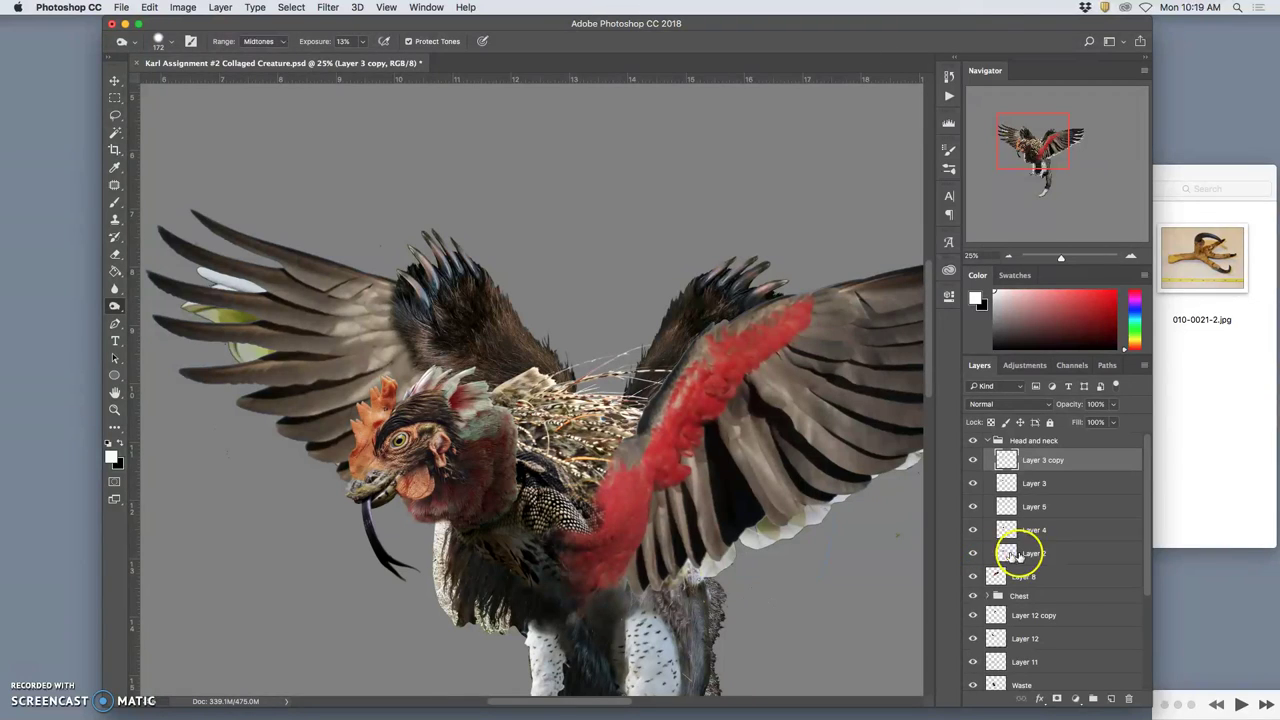
{"action": "left_click", "coordinate": [1038, 553]}
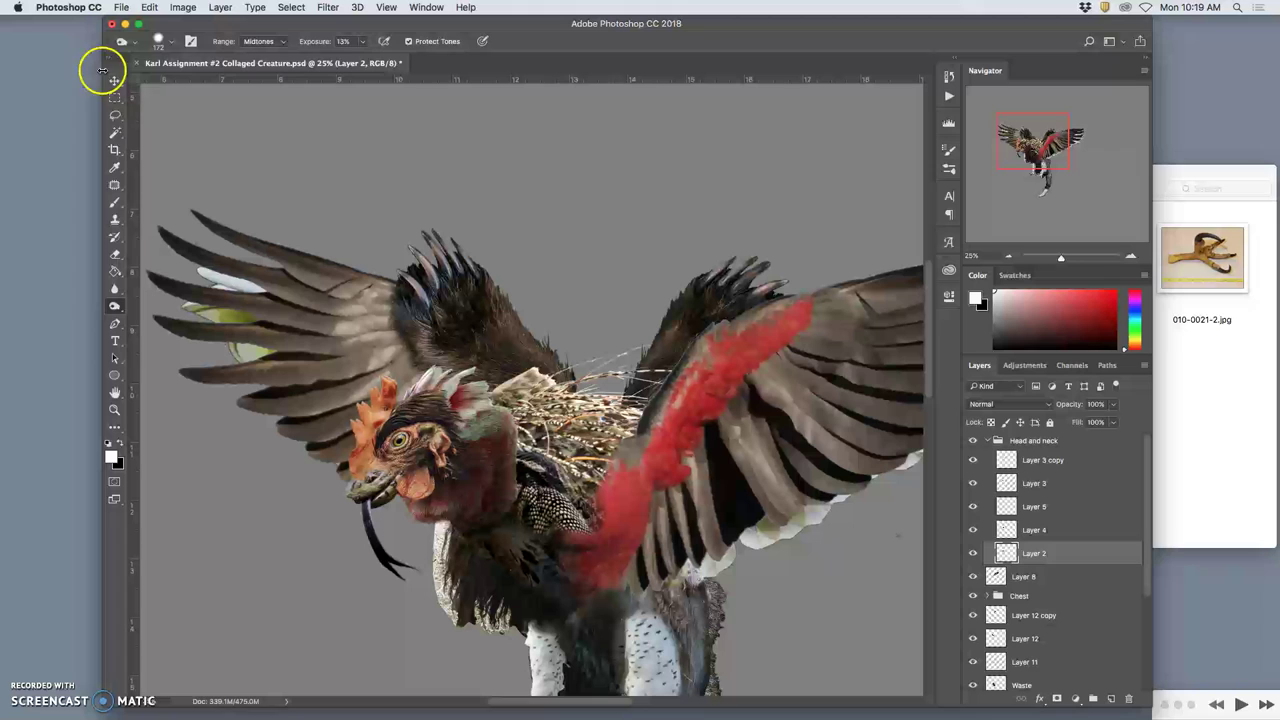
{"action": "left_click", "coordinate": [115, 115]}
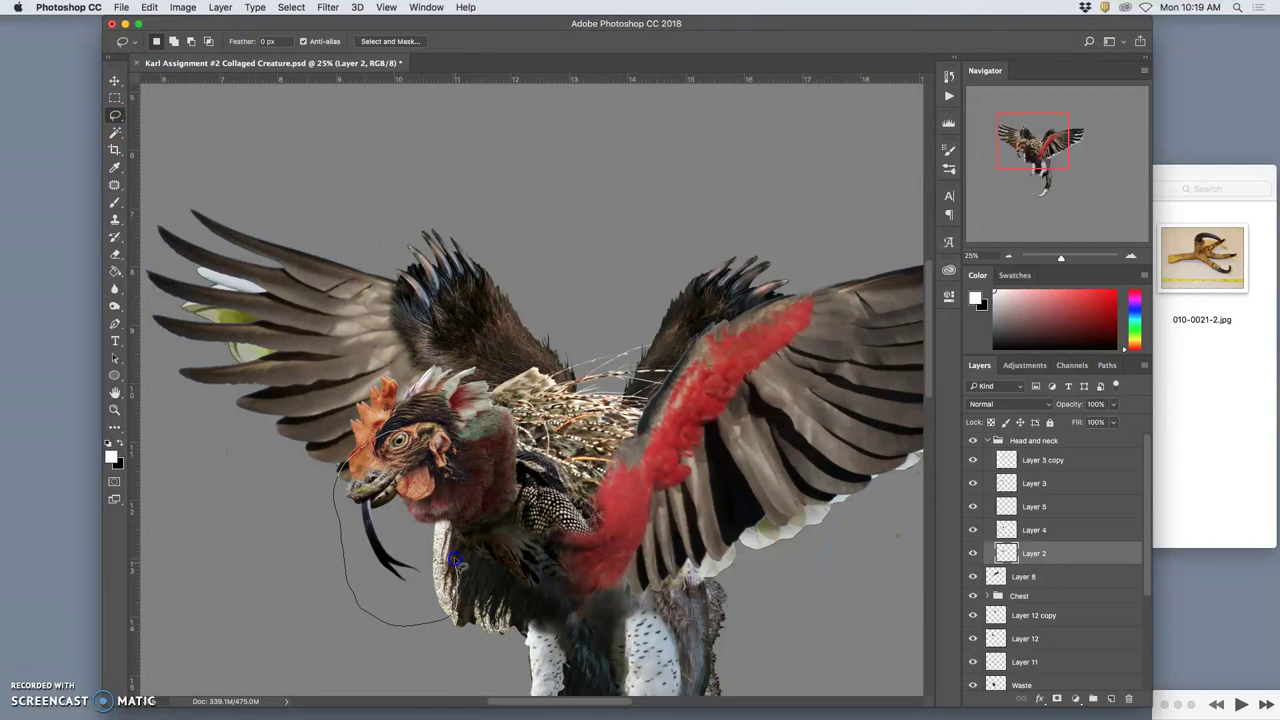
{"action": "left_click_drag", "start_coordinate": [430, 452], "coordinate": [432, 453]}
{"action": "key", "text": "super+j"}
- Scale the copied snout and tongue to 108.45% width and 115.08% height, and shift them slightly toward the neck
{"action": "key", "text": "super+t"}
{"action": "left_click", "coordinate": [390, 455]}
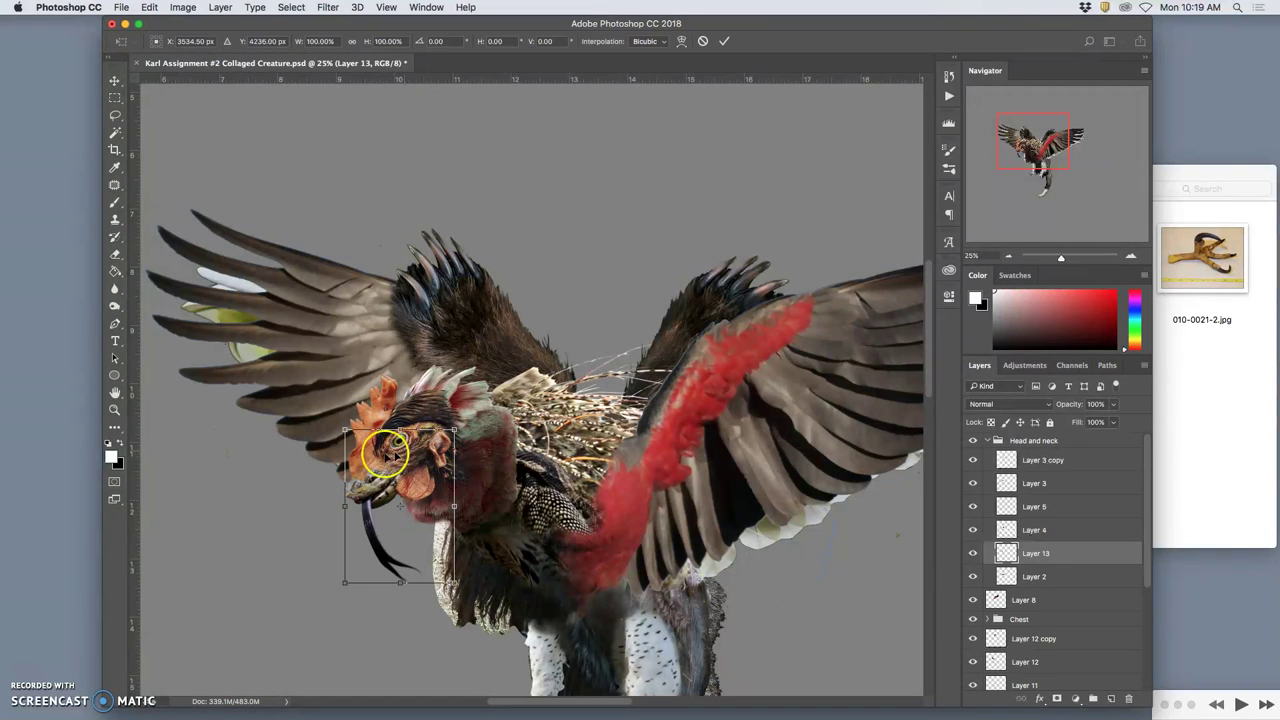
{"action": "left_click_drag", "start_coordinate": [344, 581], "coordinate": [335, 604]}
{"action": "left_click", "coordinate": [385, 550]}
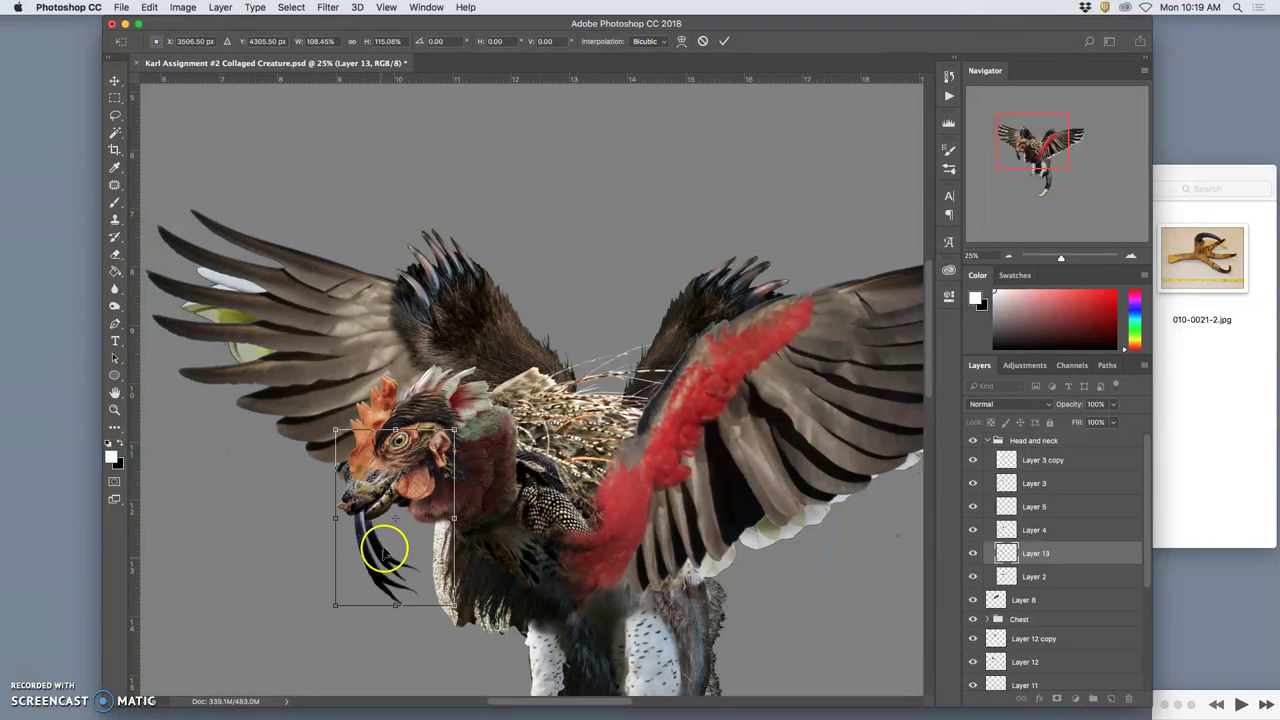
{"action": "left_click_drag", "start_coordinate": [386, 503], "coordinate": [390, 505]}
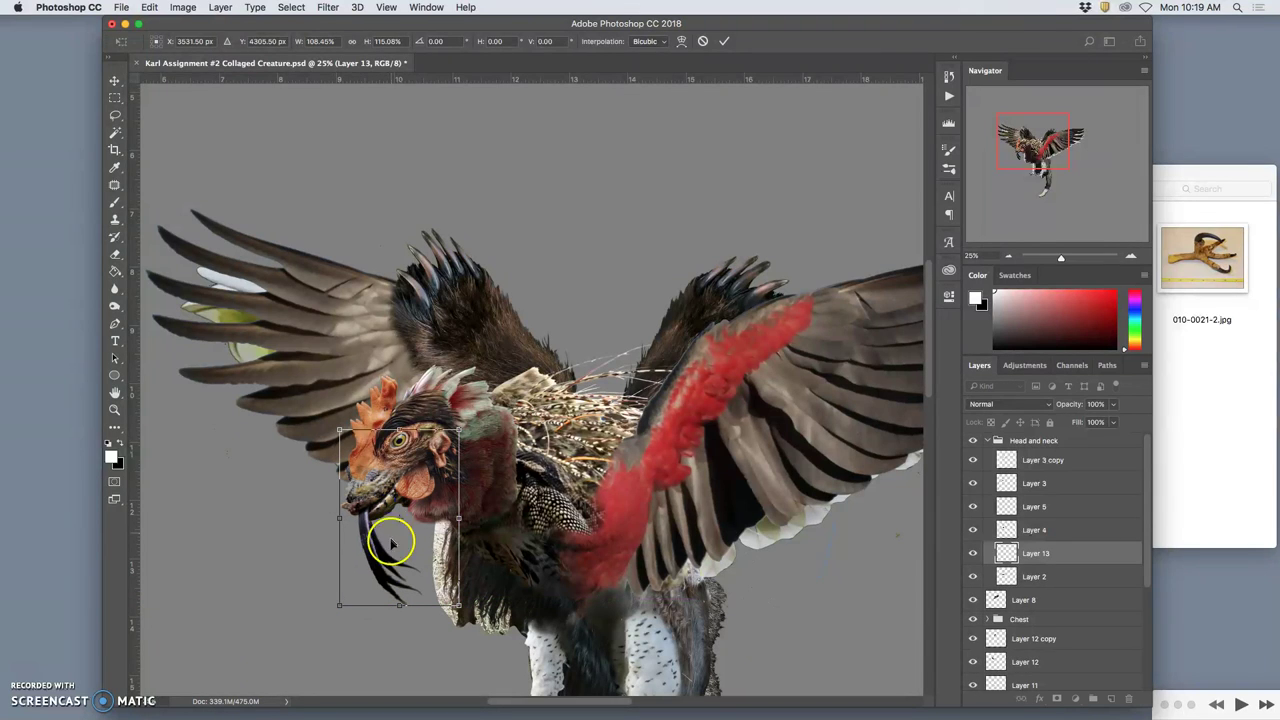
{"action": "key", "text": "Return"}
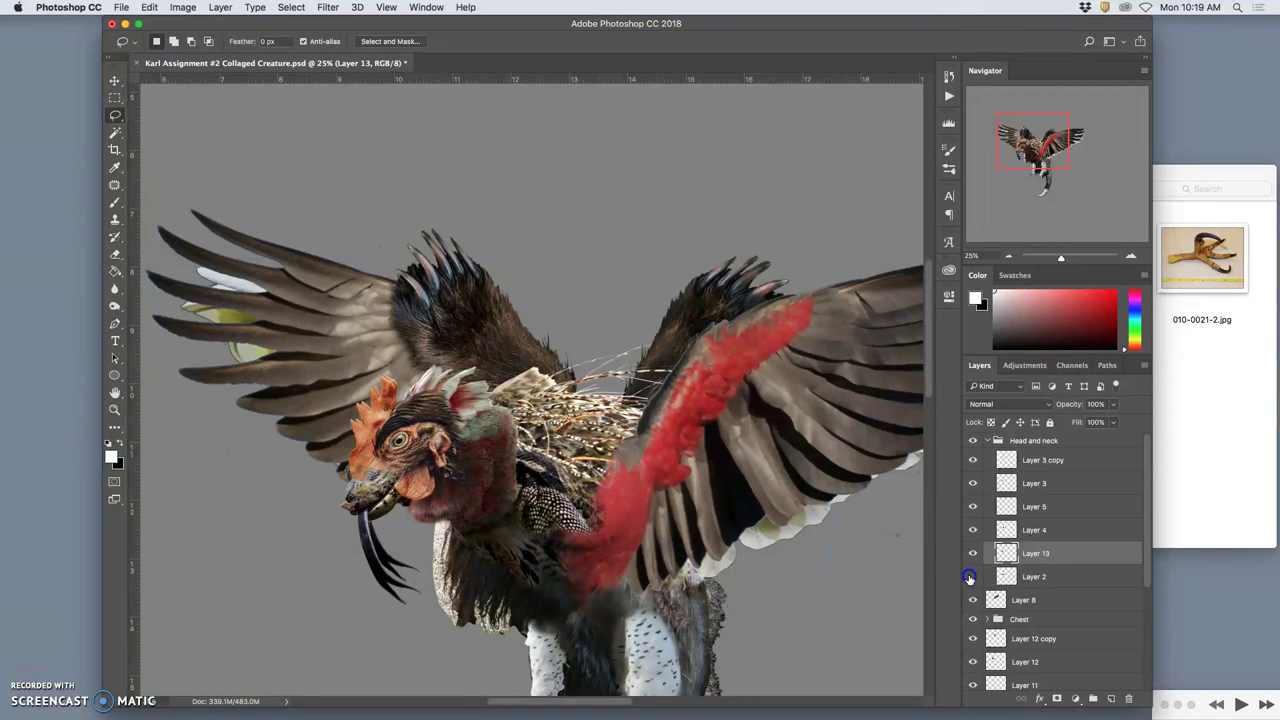
- Compare the enlarged snout and tongue with the original by toggling Layer 2's visibility, and check the whole creature
{"action": "left_click", "coordinate": [972, 577]}
{"action": "left_click", "coordinate": [972, 577]}
{"action": "left_click", "coordinate": [971, 577]}
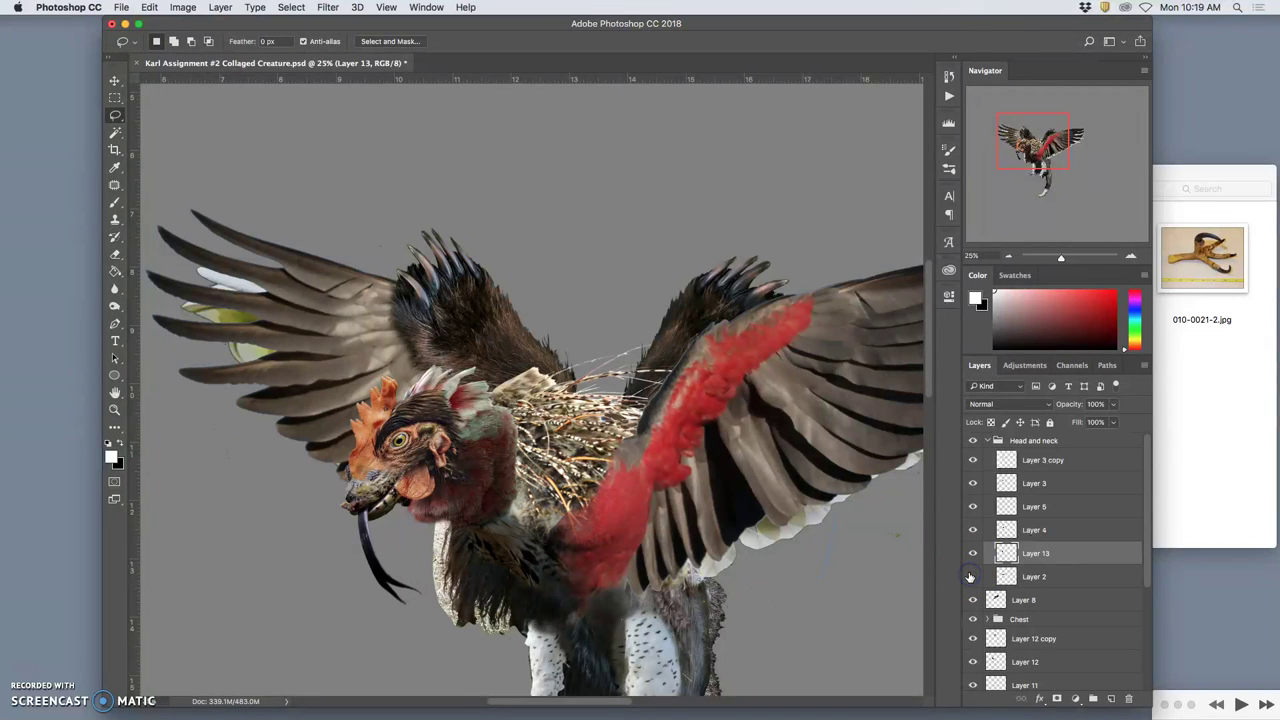
{"action": "left_click", "coordinate": [971, 577]}
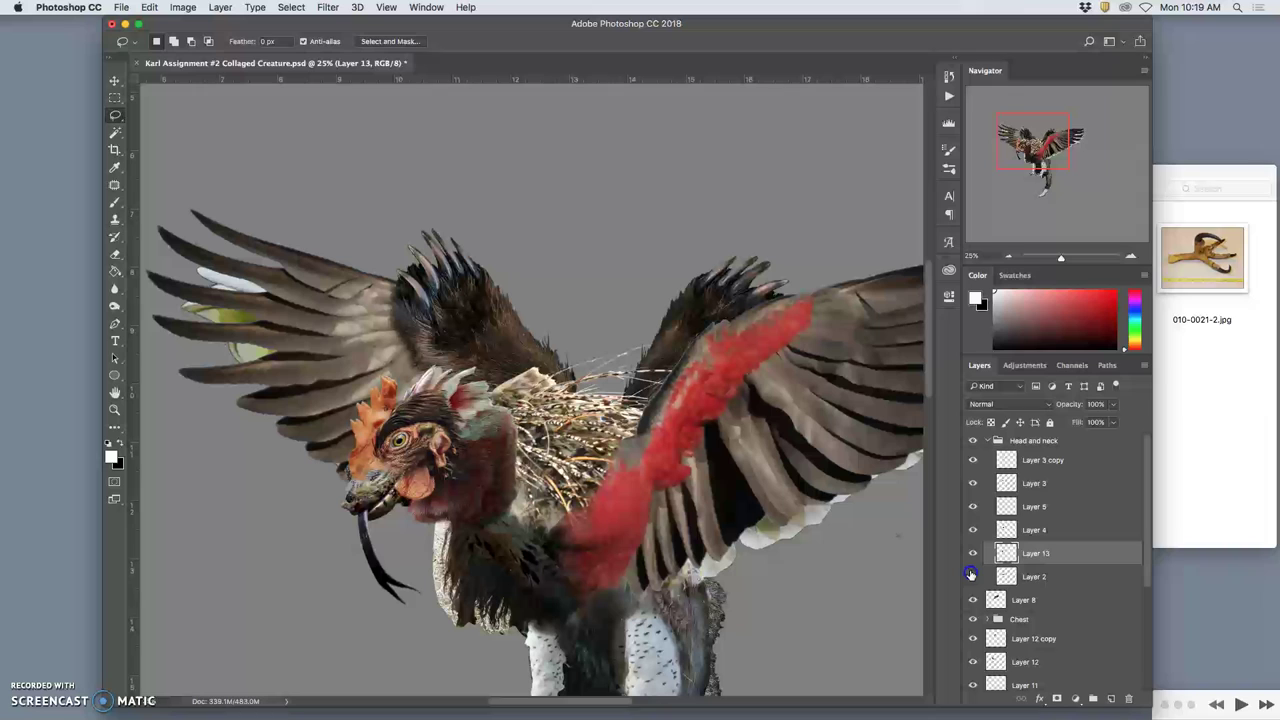
{"action": "left_click", "coordinate": [971, 577]}
{"action": "left_click", "coordinate": [971, 574]}
{"action": "left_click", "coordinate": [971, 574]}
{"action": "left_click", "coordinate": [971, 574]}
{"action": "key", "text": "super+minus"}
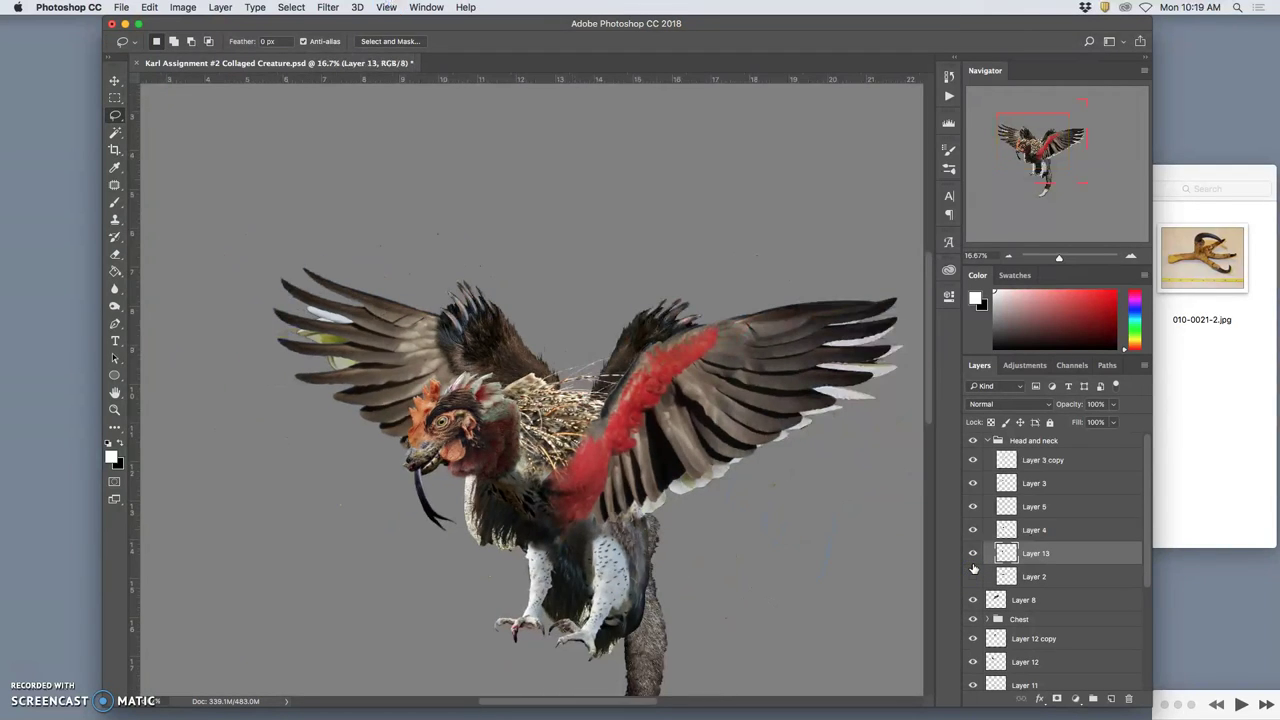
{"action": "key", "text": "super+plus"}
{"action": "key", "text": "super+plus"}
{"action": "key", "text": "super+plus"}
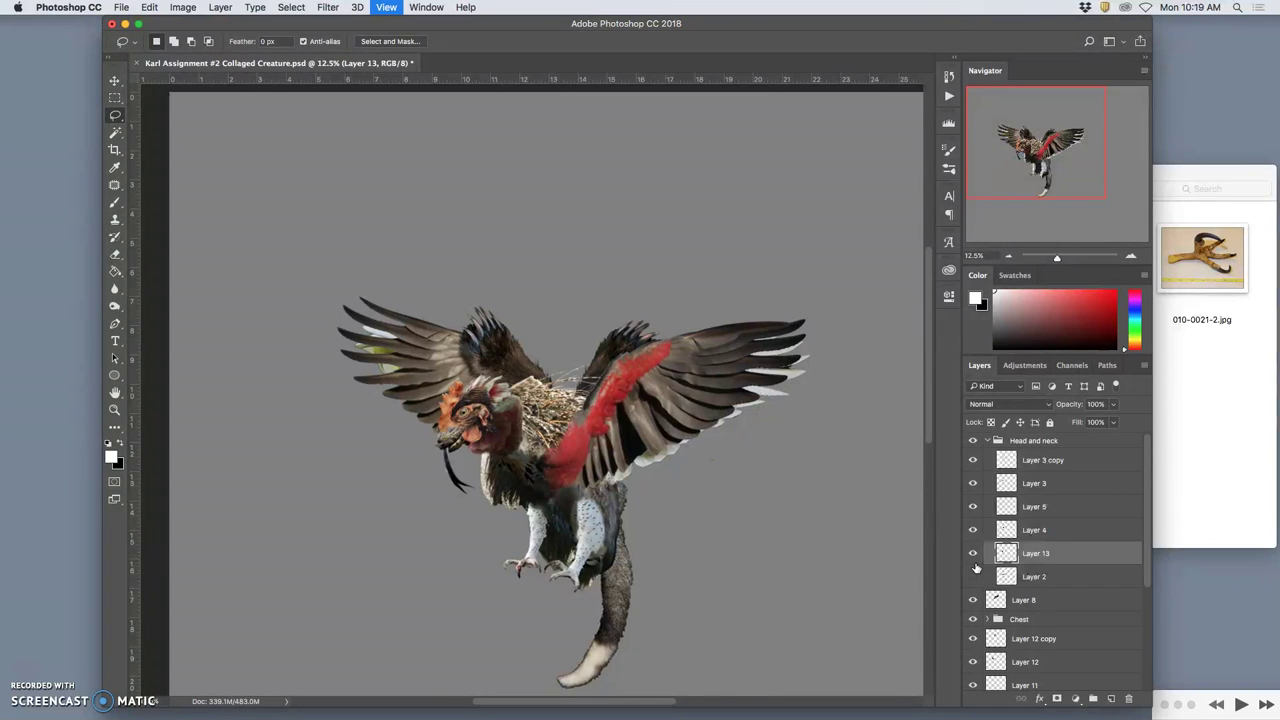
{"action": "key", "text": "super+minus"}
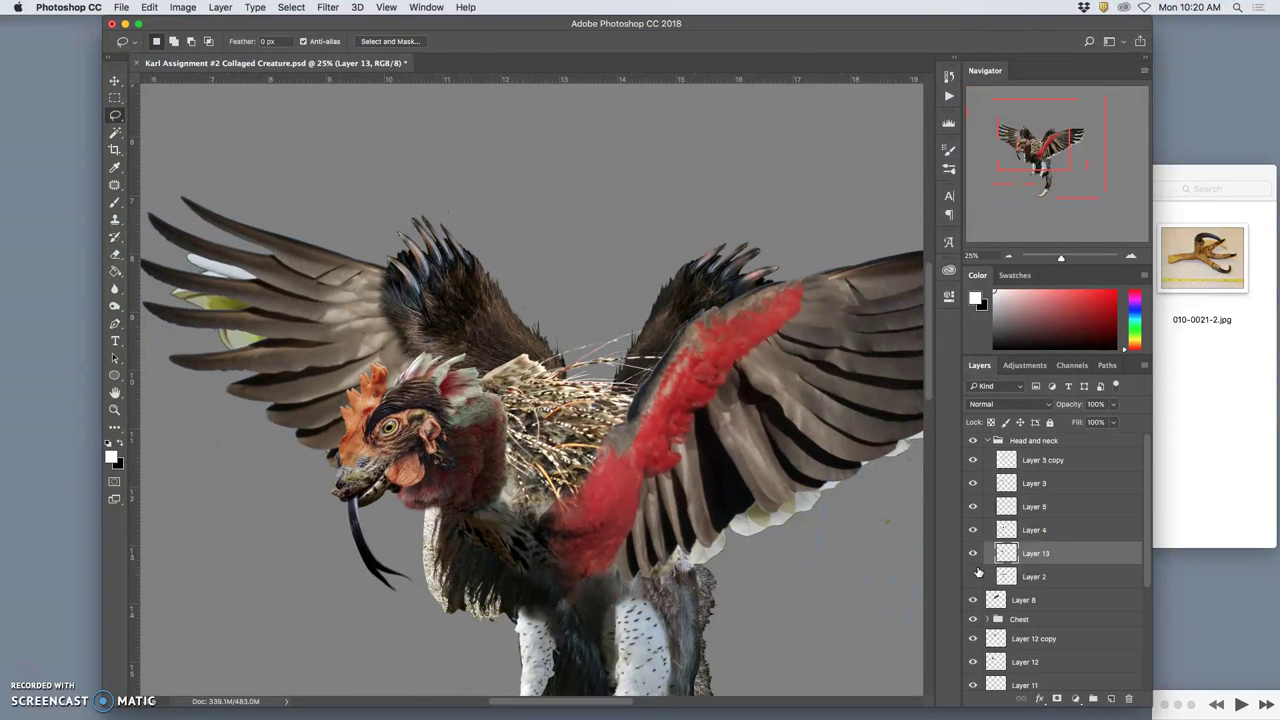
{"action": "left_click", "coordinate": [974, 577]}
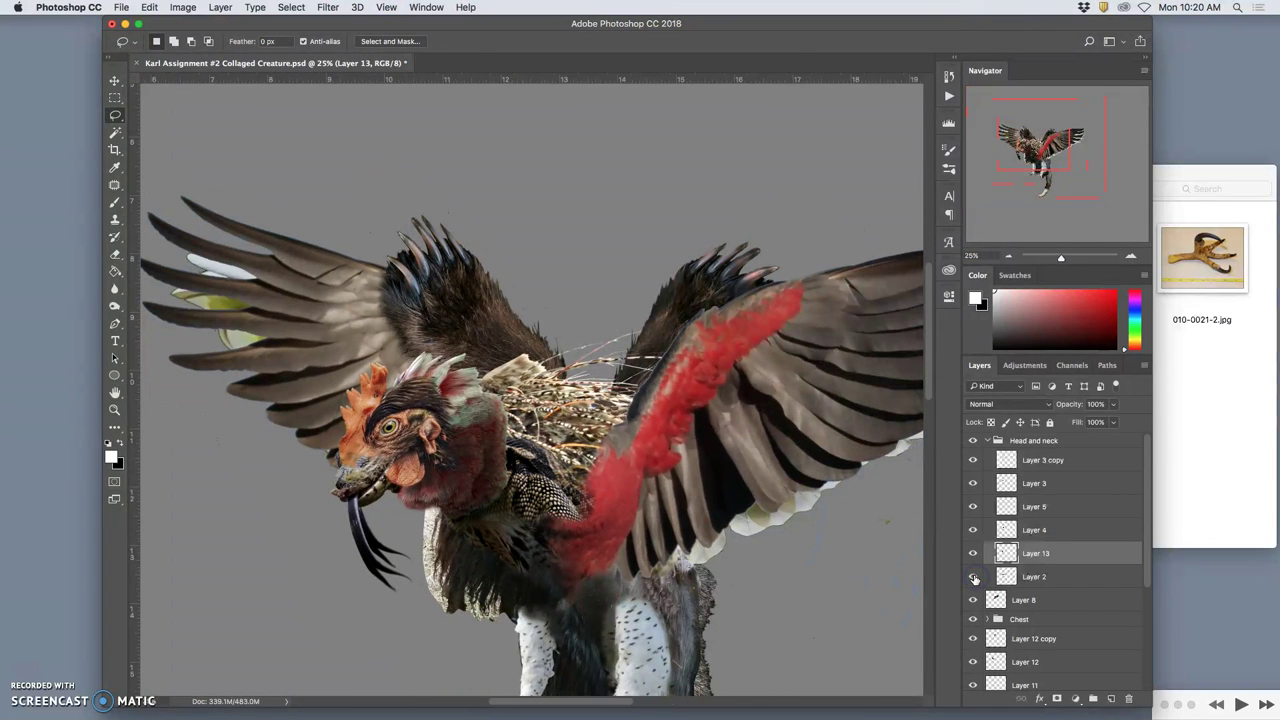
- Lasso the original snout and forked tongue on Layer 2, delete them, and clear the selection
{"action": "left_click", "coordinate": [1028, 579]}
{"action": "left_click", "coordinate": [975, 555]}
{"action": "left_click", "coordinate": [975, 555]}
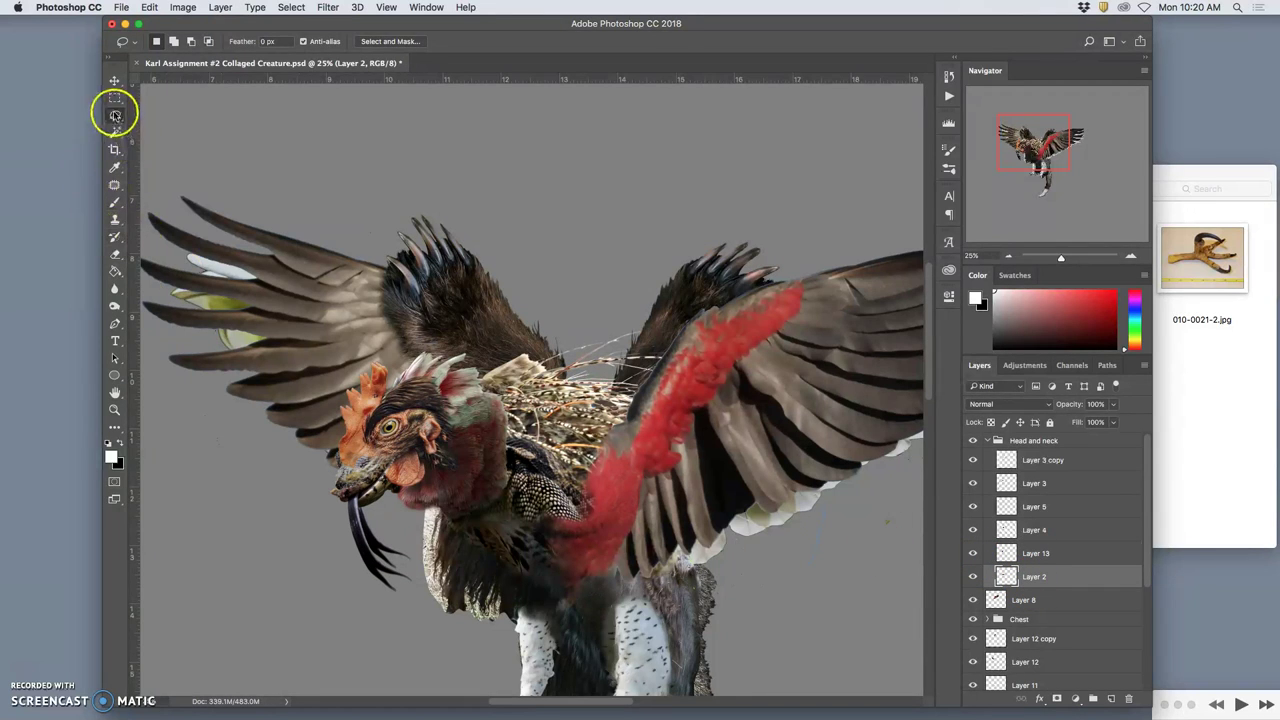
{"action": "left_click_drag", "start_coordinate": [410, 418], "coordinate": [368, 410]}
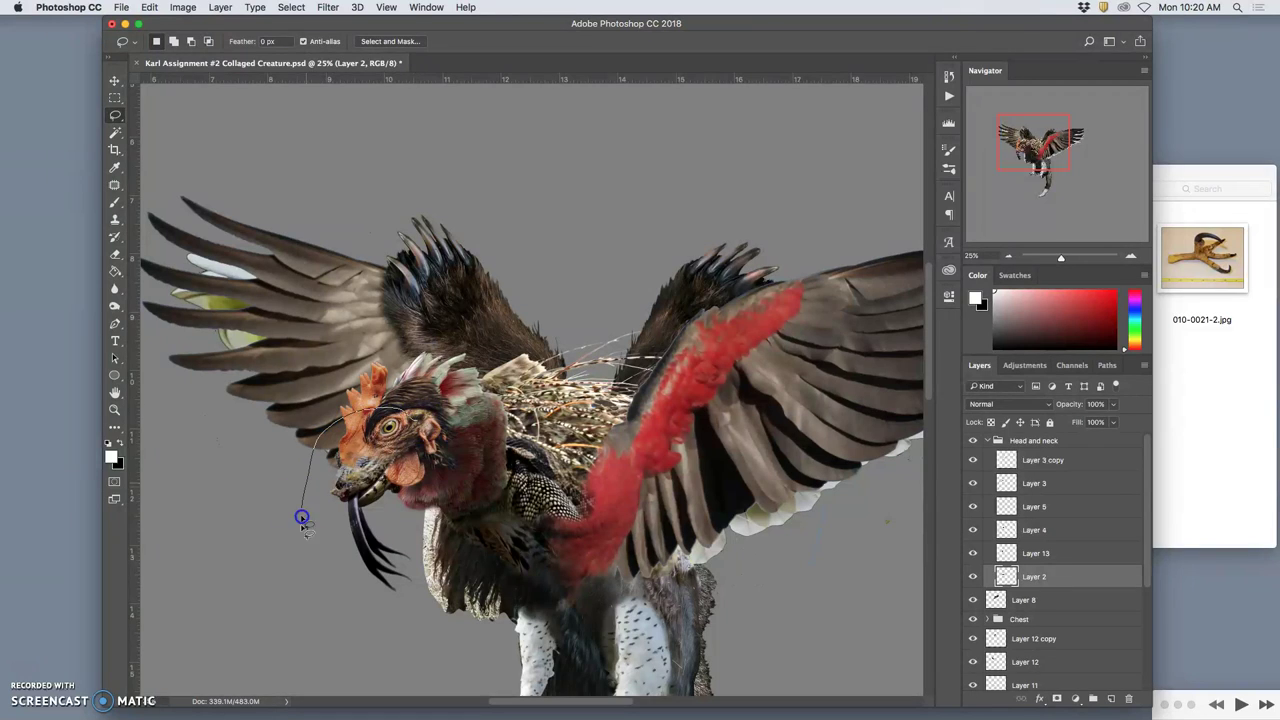
{"action": "left_click_drag", "start_coordinate": [442, 514], "coordinate": [444, 456]}
{"action": "key", "text": "Delete"}
{"action": "key", "text": "super+d"}
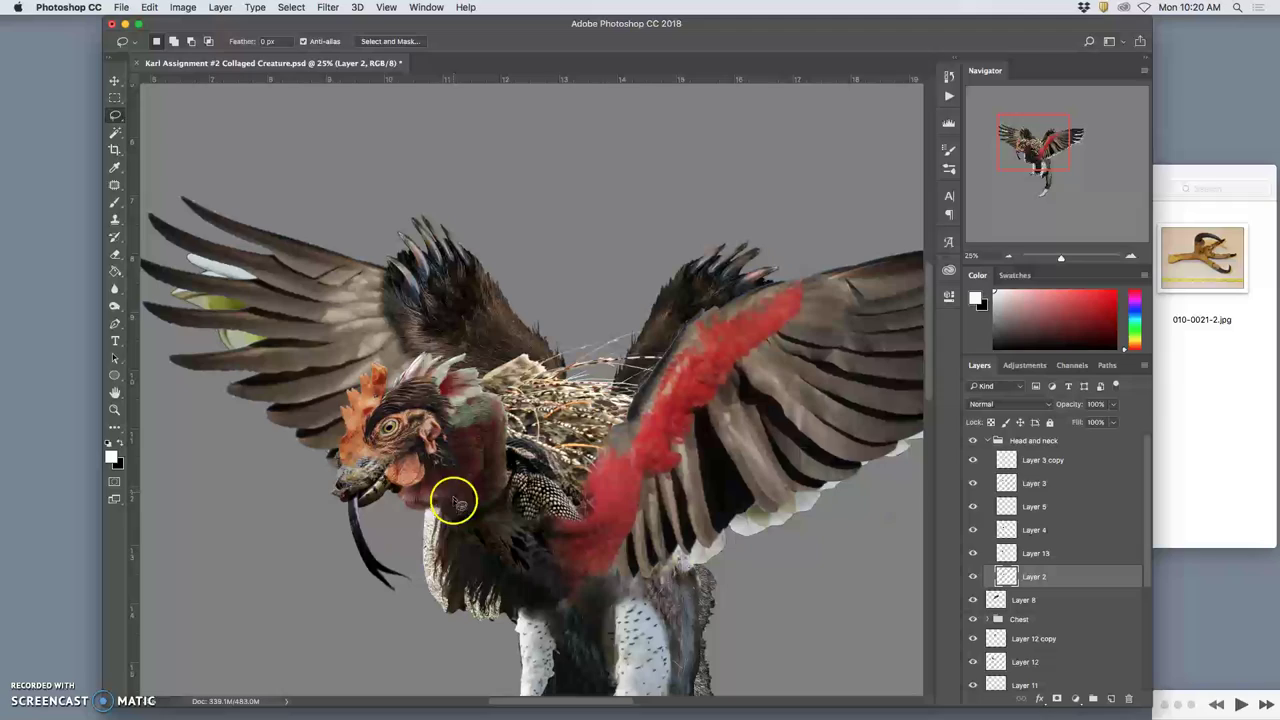
- Select Layer 13 in the Head and neck group and toggle its visibility to identify it as the enlarged snout and tongue
{"action": "key", "text": "super+plus"}
{"action": "key", "text": "super+plus"}
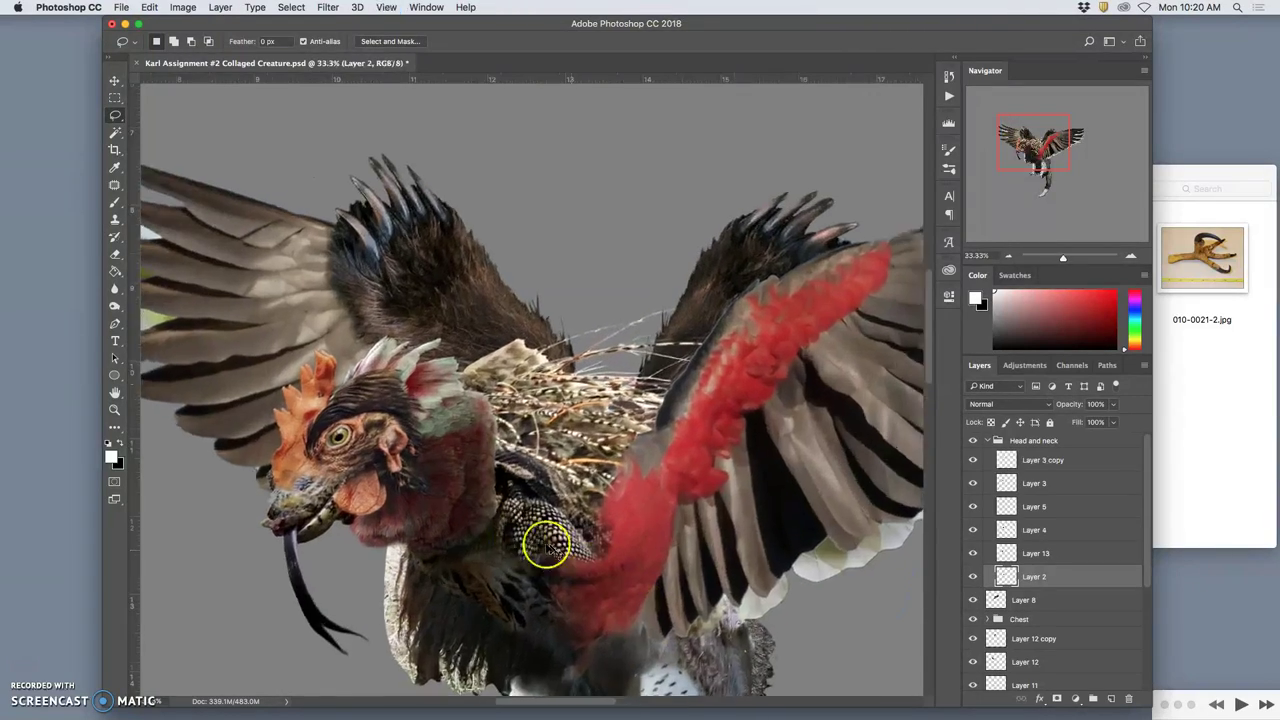
{"action": "left_click_drag", "start_coordinate": [357, 484], "coordinate": [533, 378]}
{"action": "left_click_drag", "start_coordinate": [408, 402], "coordinate": [454, 375]}
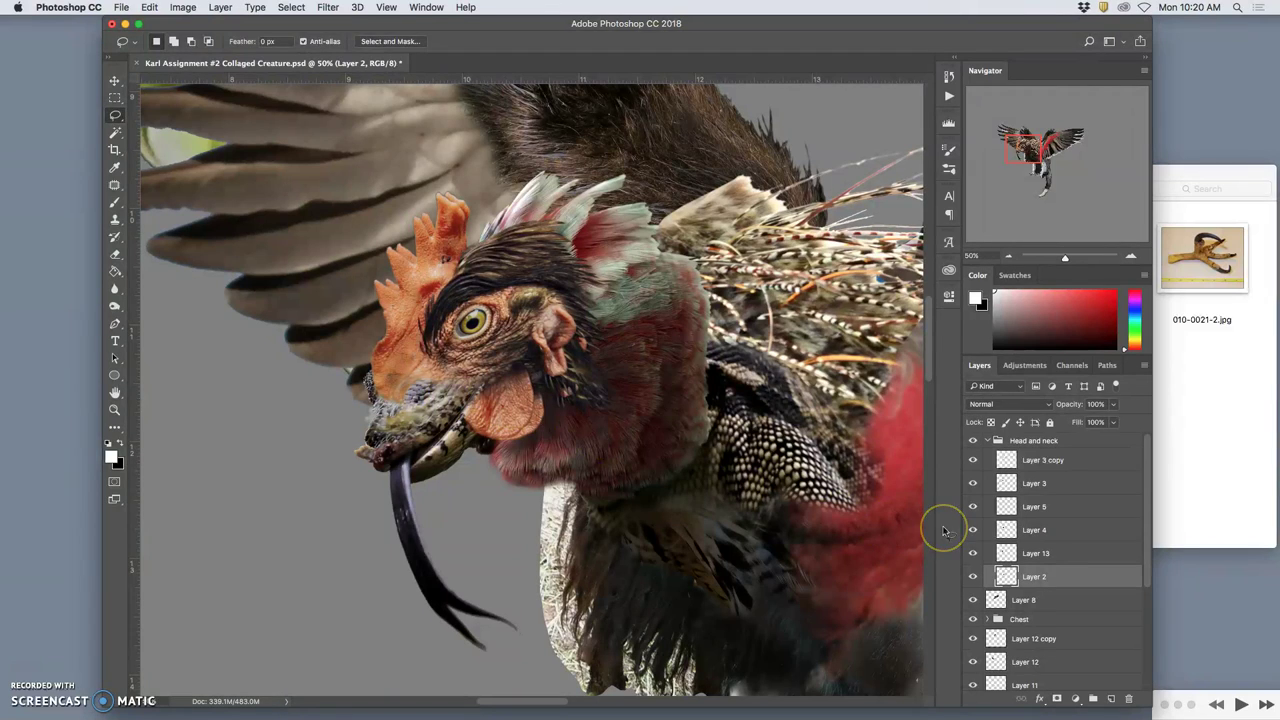
{"action": "key", "text": "ctrl+t"}
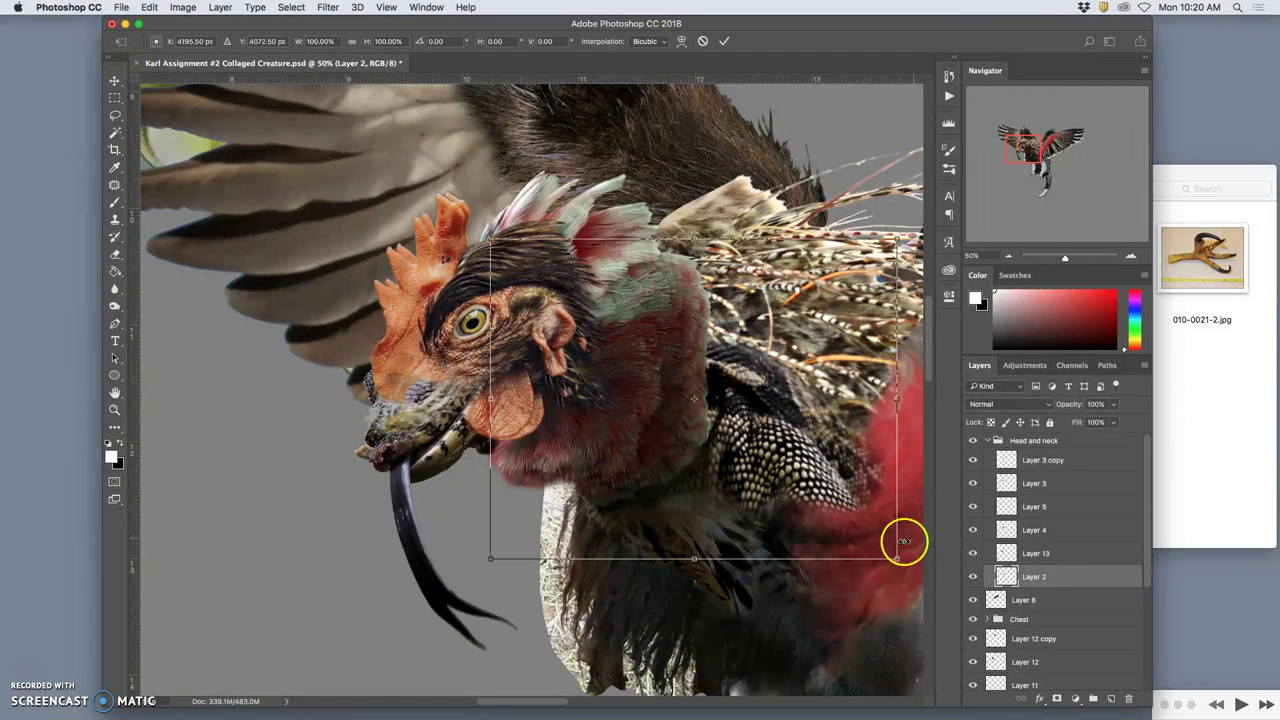
{"action": "key", "text": "Return"}
{"action": "left_click", "coordinate": [1035, 555]}
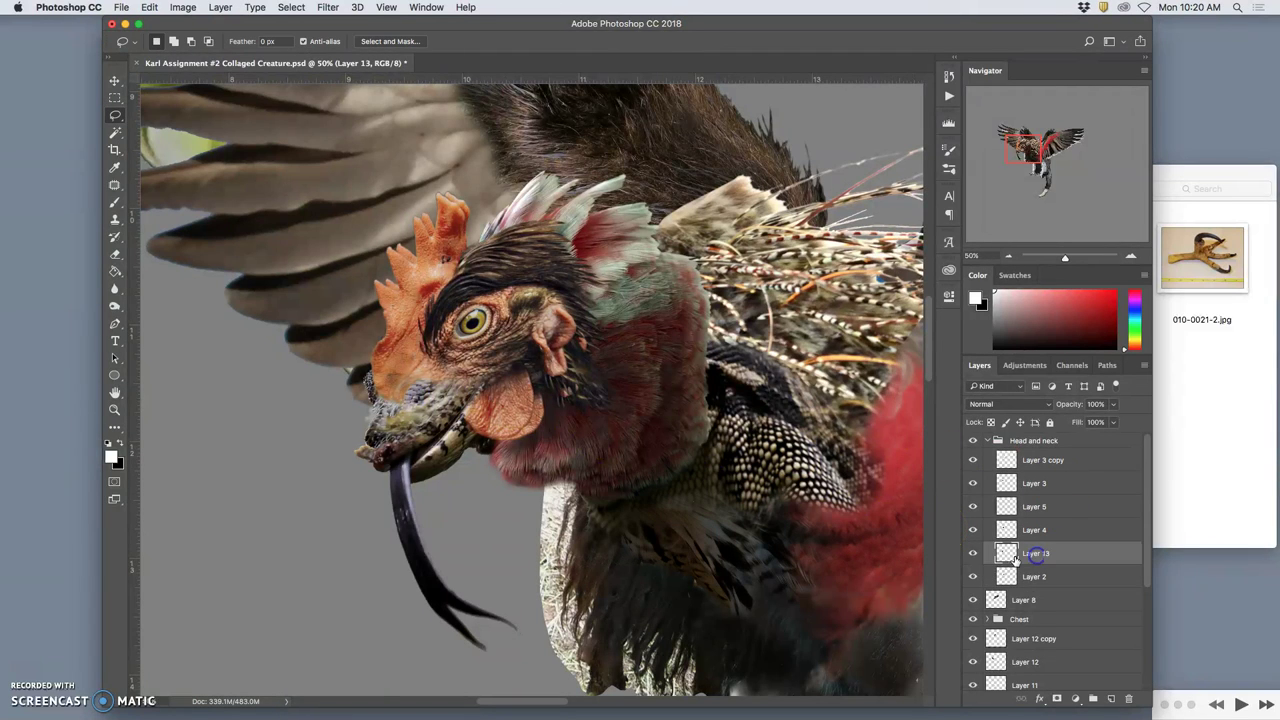
{"action": "left_click", "coordinate": [973, 554]}
{"action": "left_click", "coordinate": [973, 555]}
{"action": "left_click", "coordinate": [1025, 557]}
- Warp the snout and tongue on Layer 13, bending the tongue away from the neck and pulling its forked tips slightly up
{"action": "key", "text": "ctrl+t"}
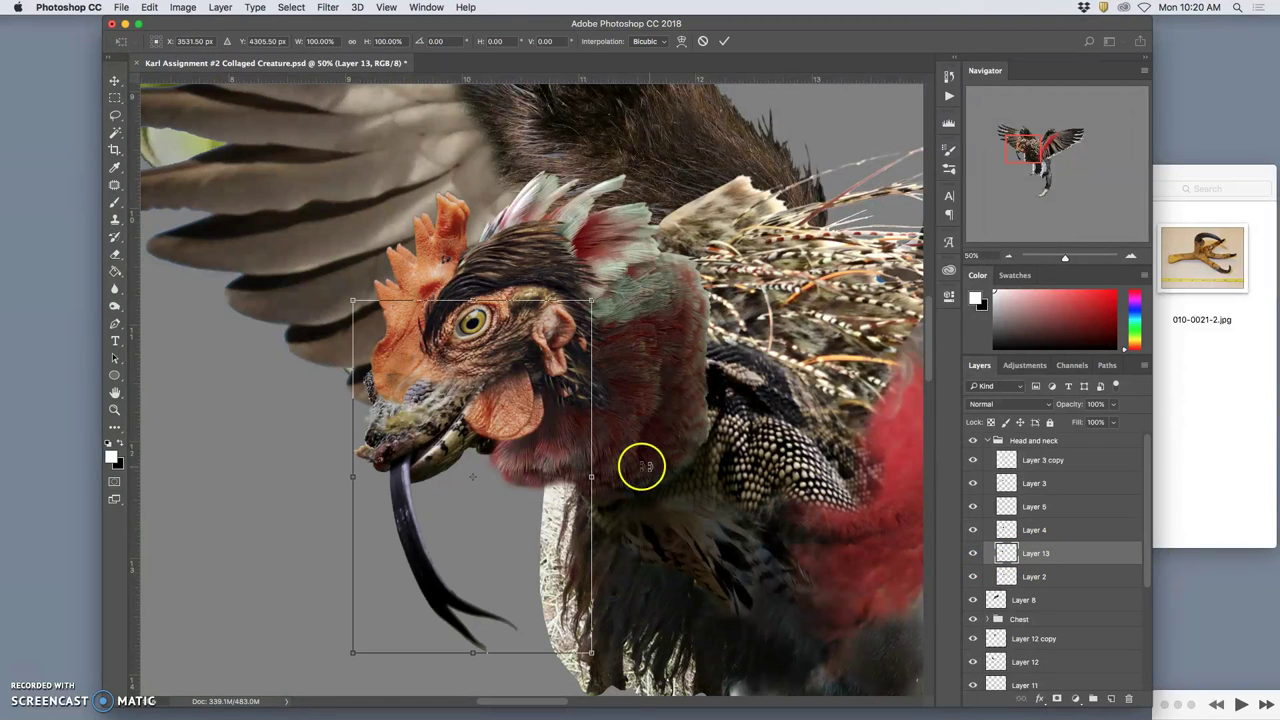
{"action": "right_click", "coordinate": [479, 428]}
{"action": "left_click", "coordinate": [507, 511]}
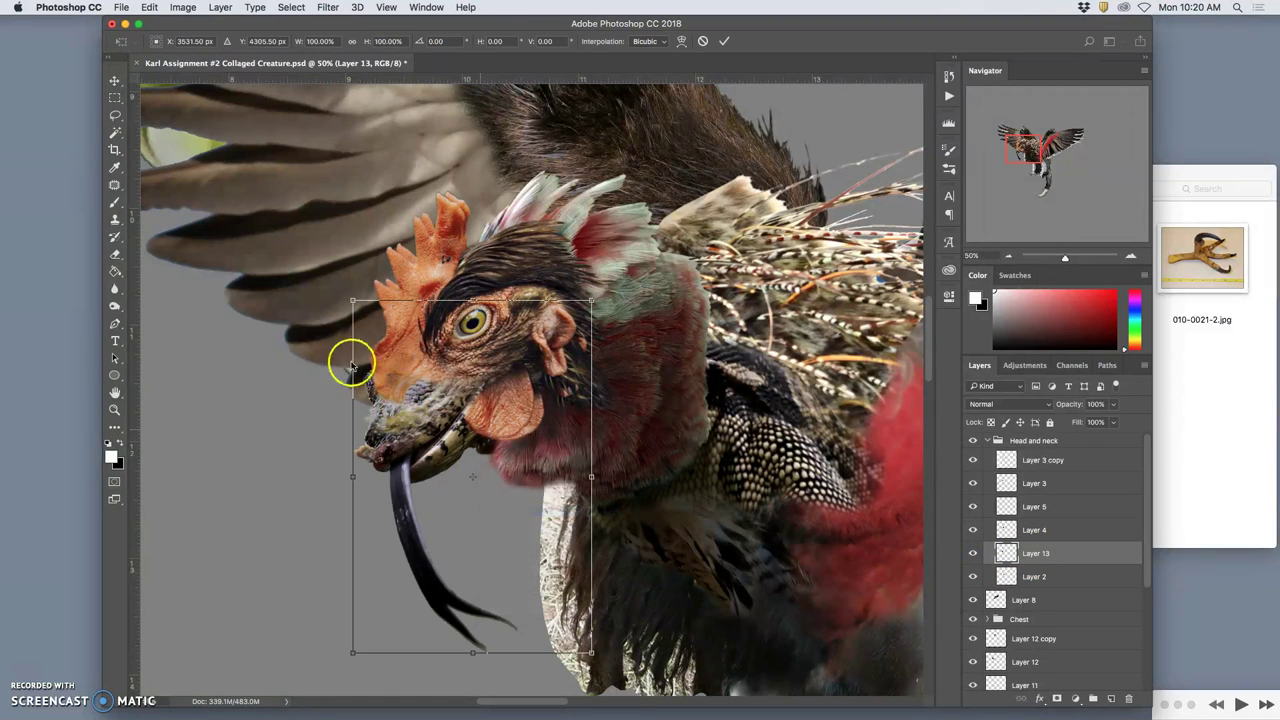
{"action": "left_click_drag", "start_coordinate": [363, 366], "coordinate": [367, 365]}
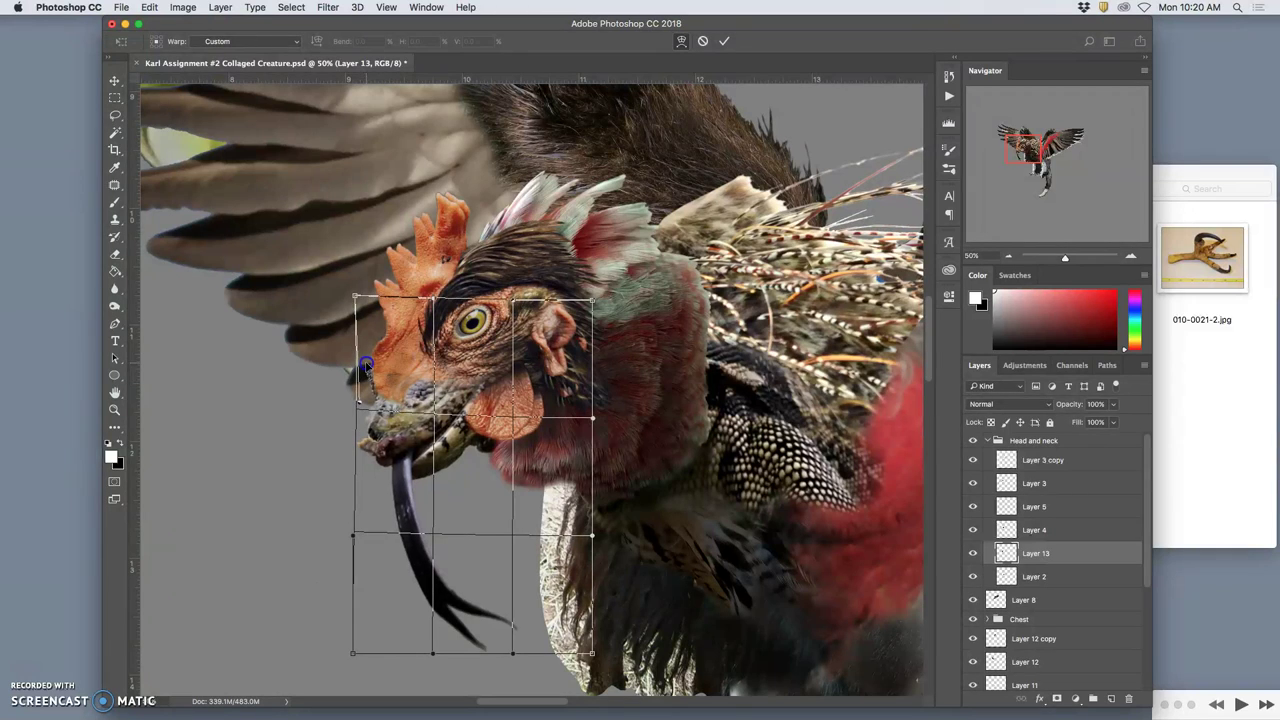
{"action": "left_click_drag", "start_coordinate": [389, 523], "coordinate": [384, 525]}
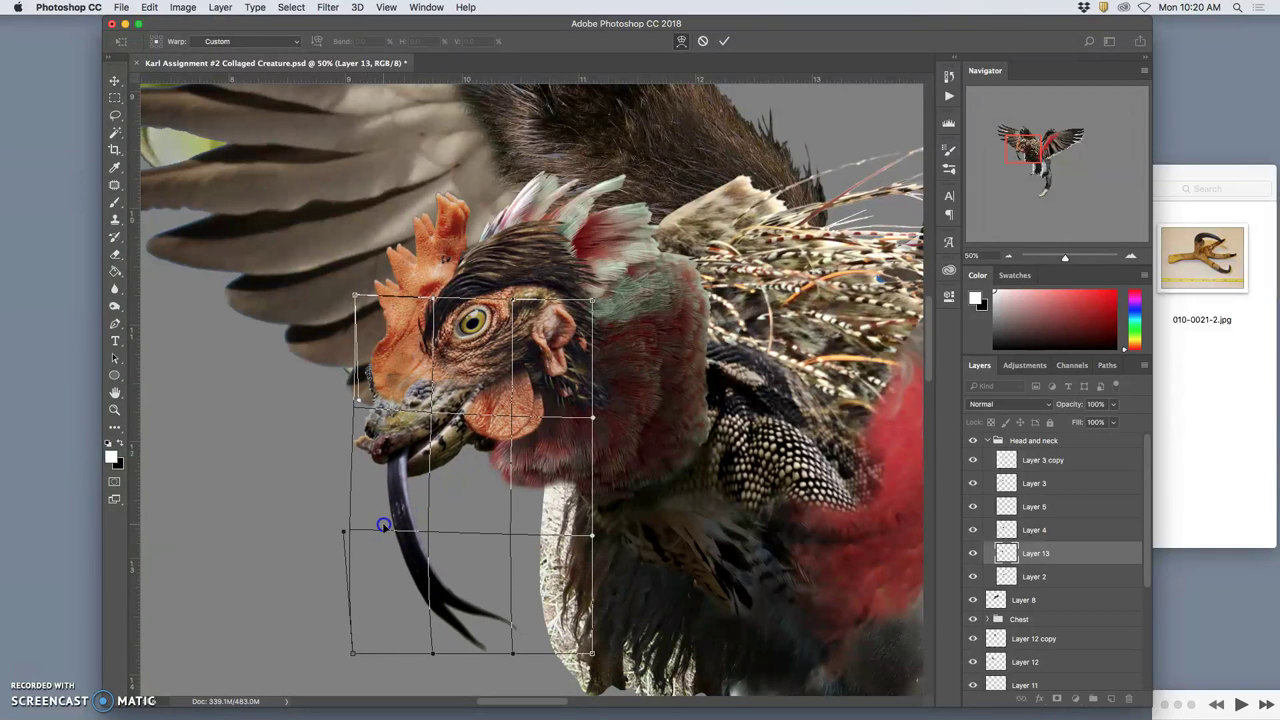
{"action": "left_click_drag", "start_coordinate": [450, 648], "coordinate": [429, 622]}
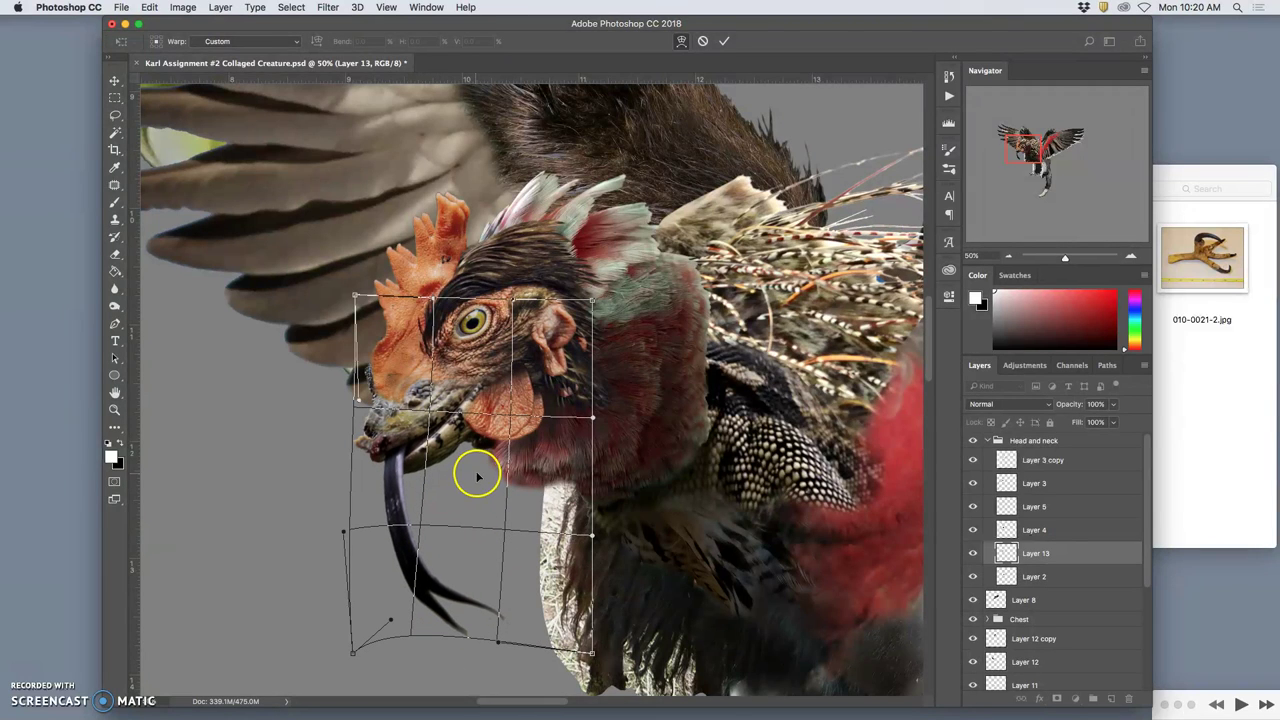
{"action": "key", "text": "Return"}
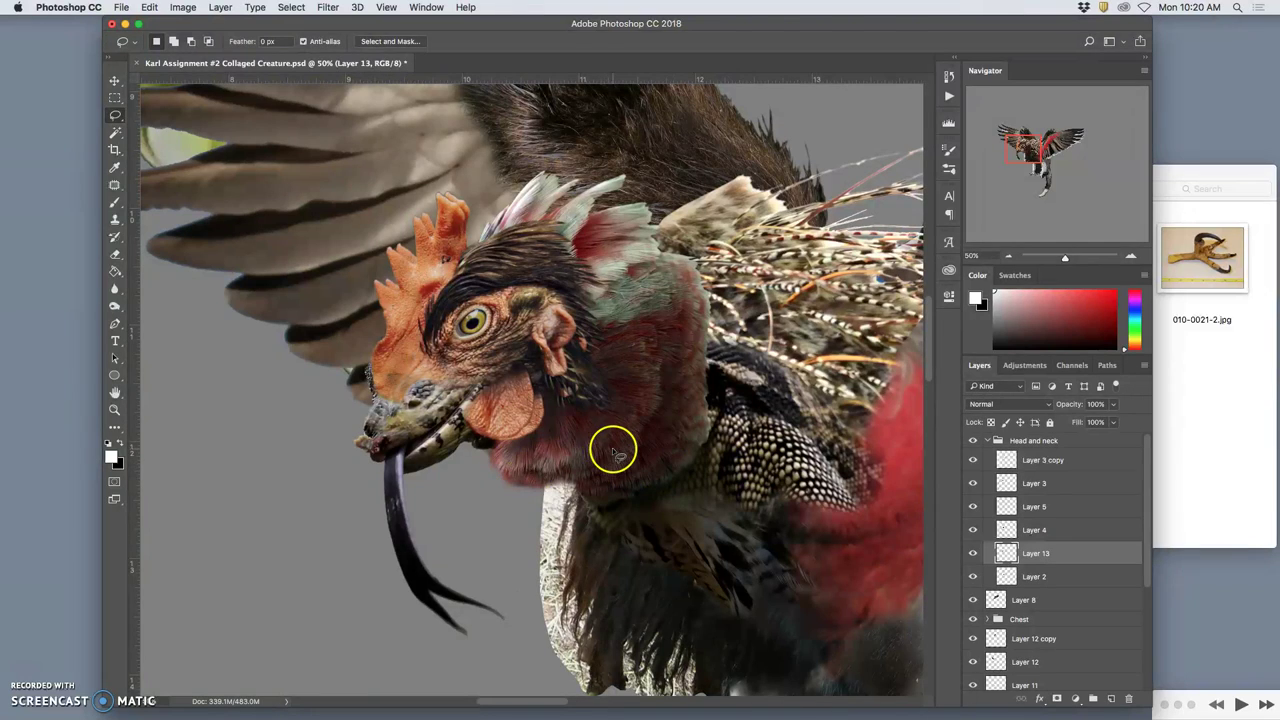
- Place the squirrel photo from Finder's "talons bird of prey" folder into the creature composition, over the chest and legs
{"action": "key", "text": "super+minus"}
{"action": "key", "text": "super+minus"}
{"action": "key", "text": "super+minus"}
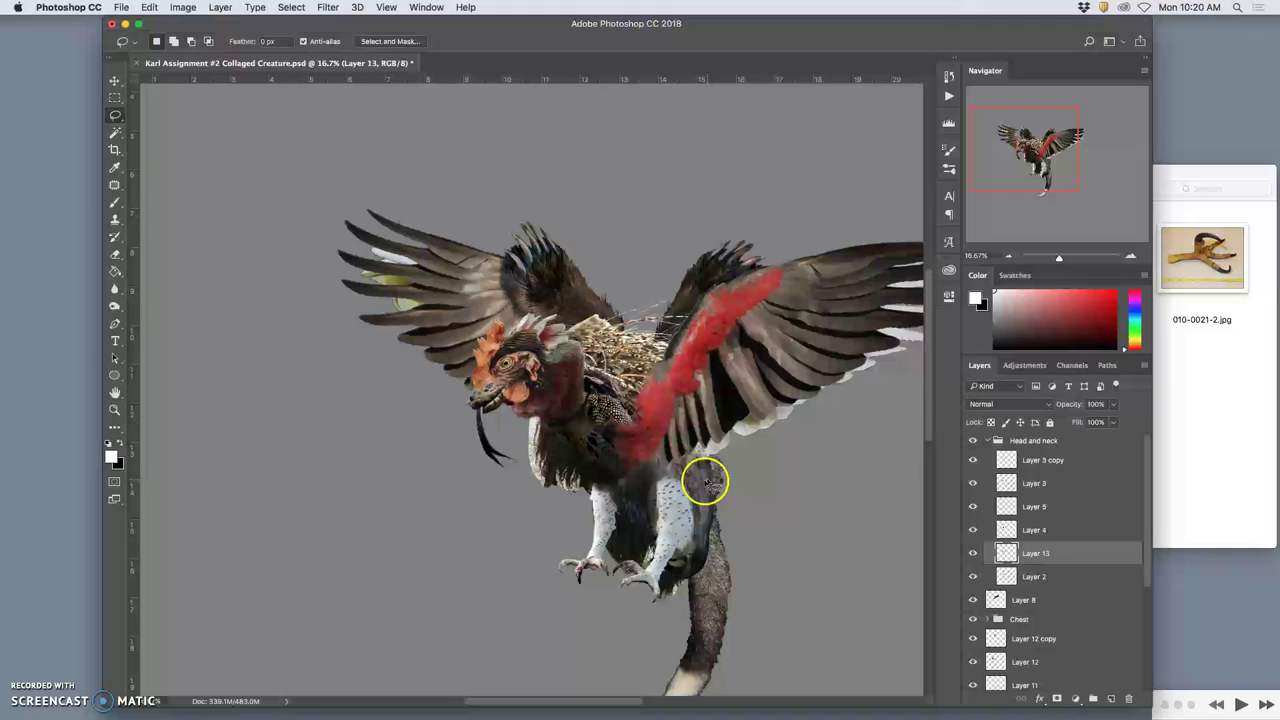
{"action": "scroll", "coordinate": [707, 470], "scroll_direction": "right", "scroll_amount": 3}
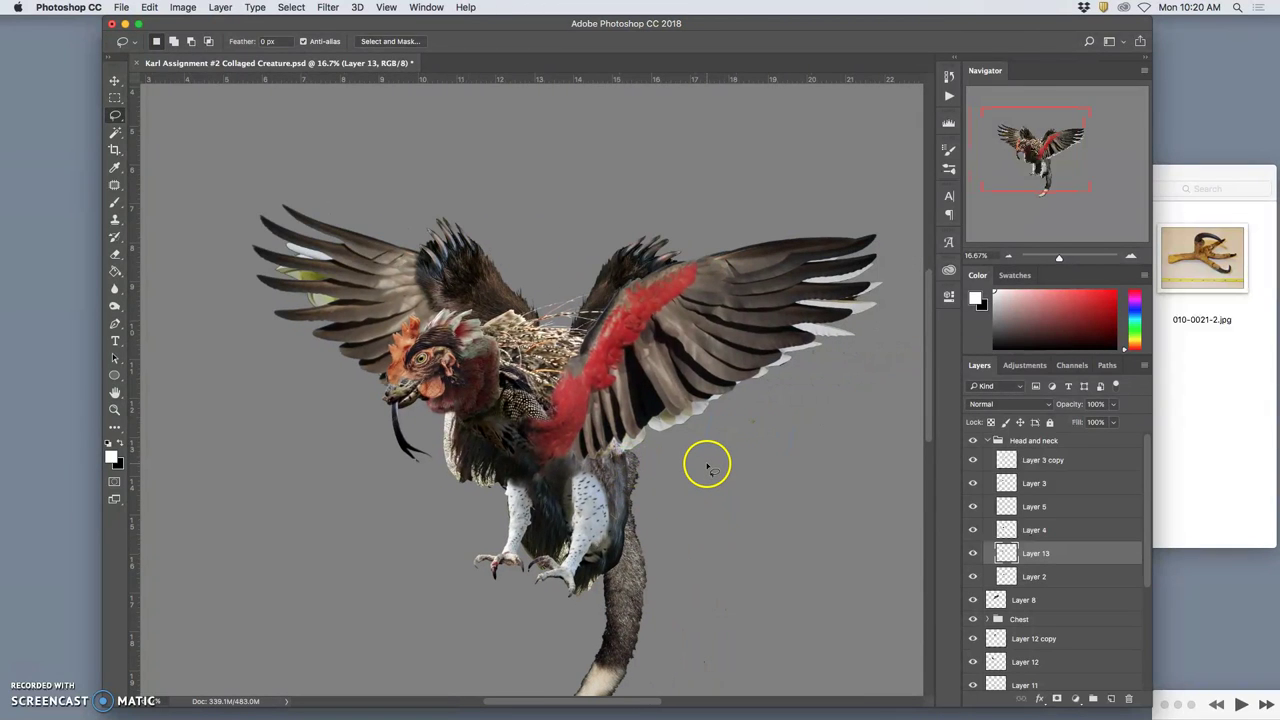
{"action": "scroll", "coordinate": [707, 467], "scroll_direction": "down", "scroll_amount": 5}
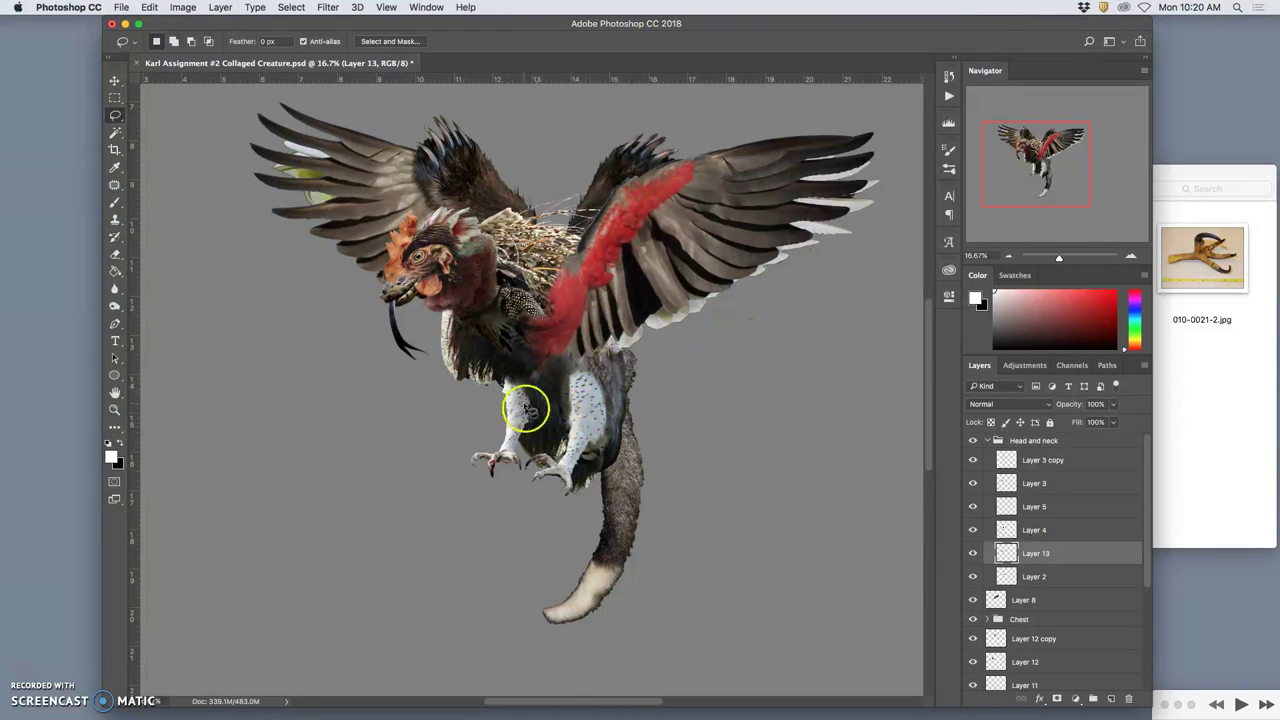
{"action": "scroll", "coordinate": [580, 410], "scroll_direction": "up", "scroll_amount": 2}
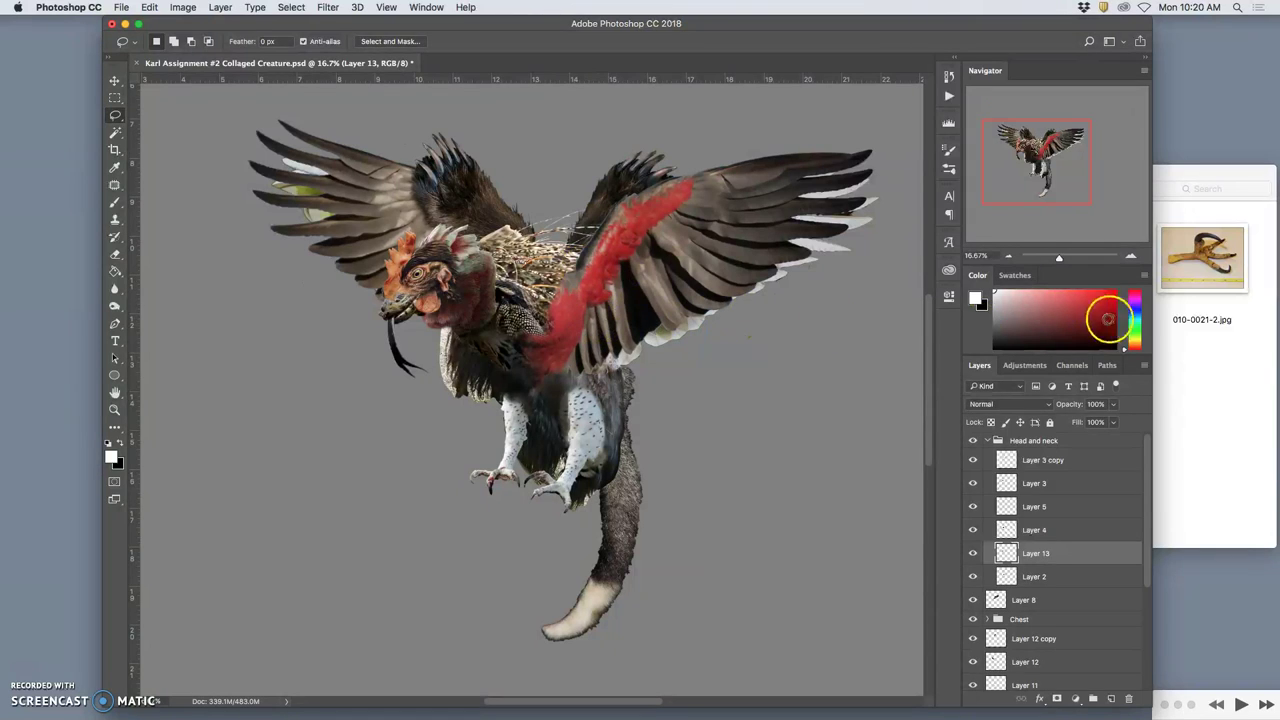
{"action": "left_click", "coordinate": [1208, 342]}
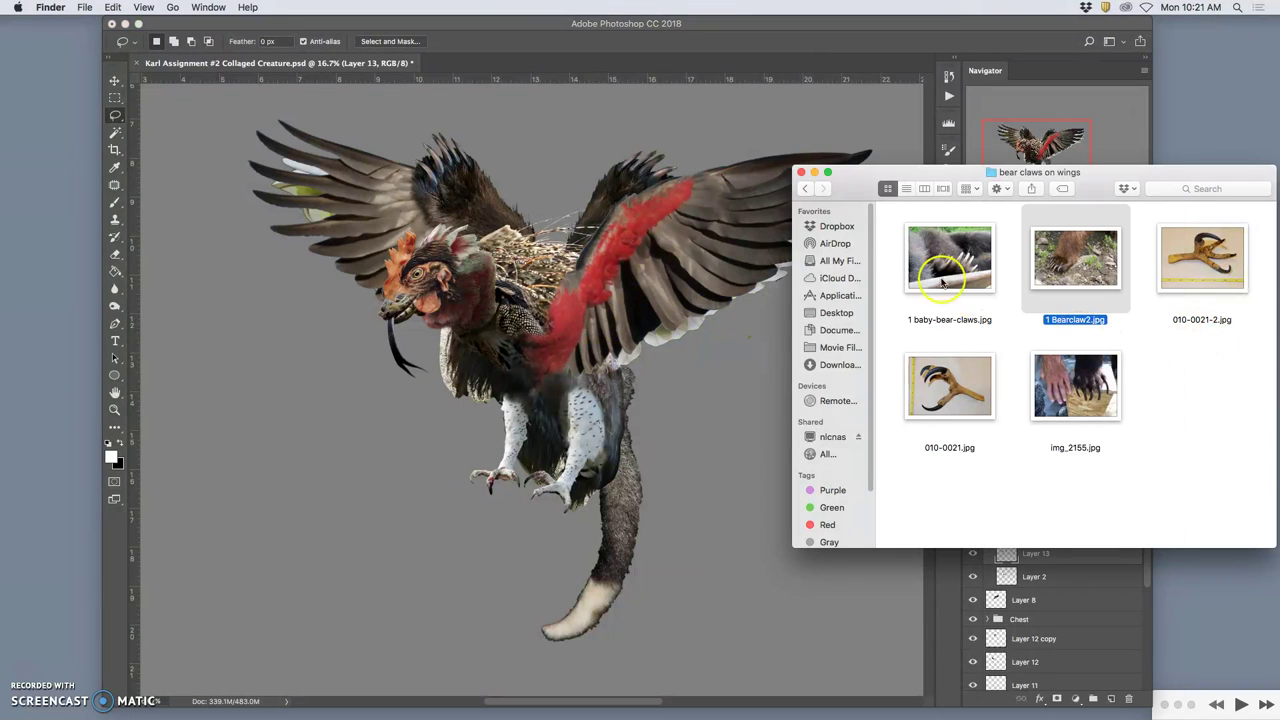
{"action": "left_click", "coordinate": [804, 188]}
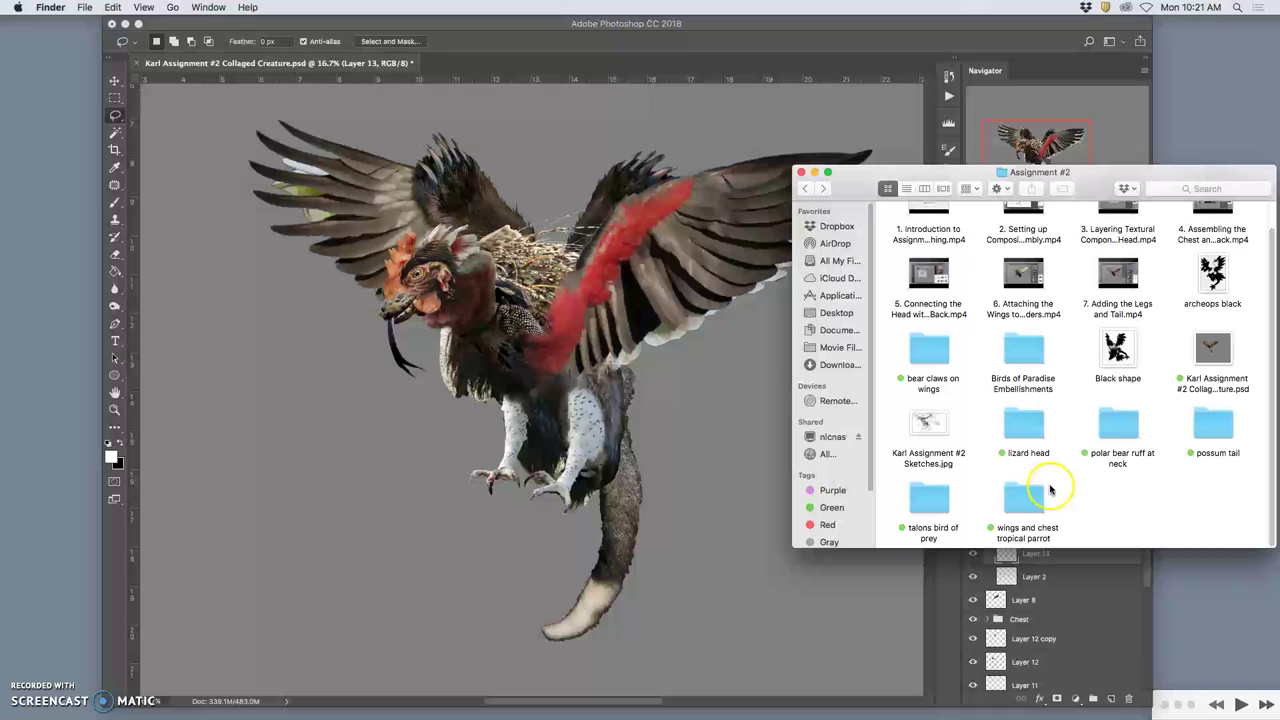
{"action": "double_click", "coordinate": [945, 497]}
{"action": "left_click", "coordinate": [1190, 410]}
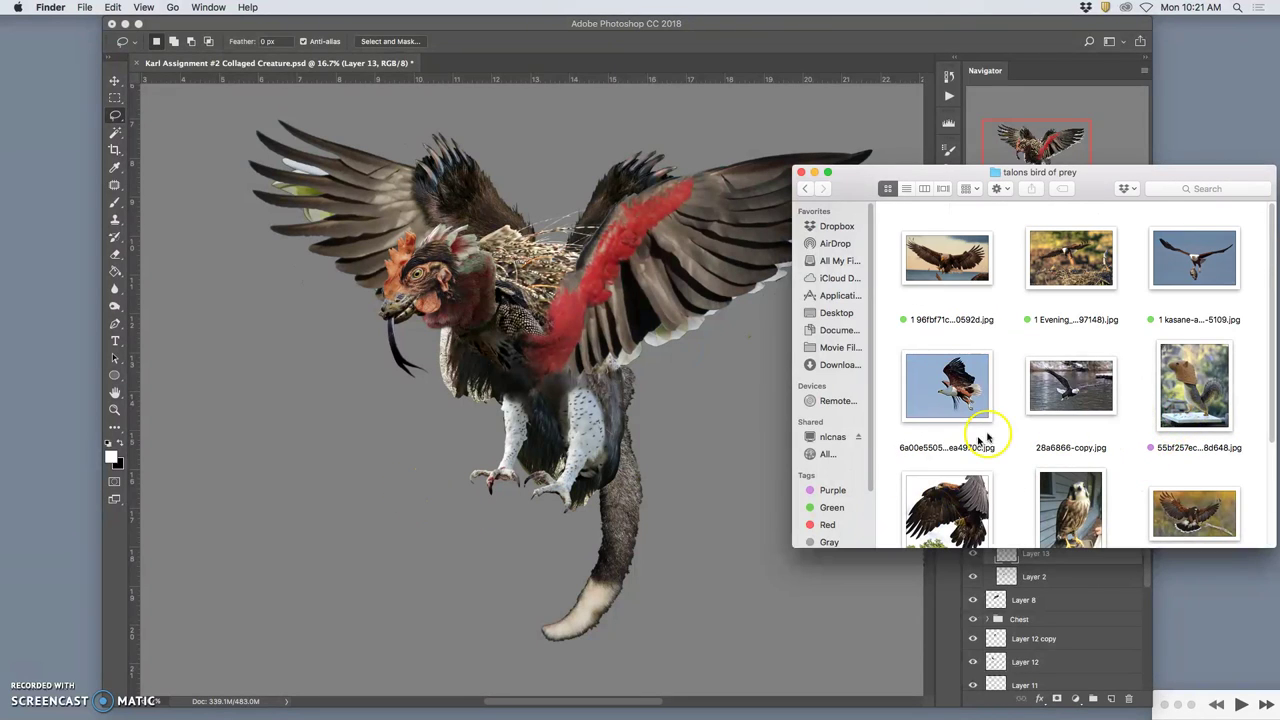
{"action": "left_click_drag", "start_coordinate": [1205, 400], "coordinate": [572, 373]}
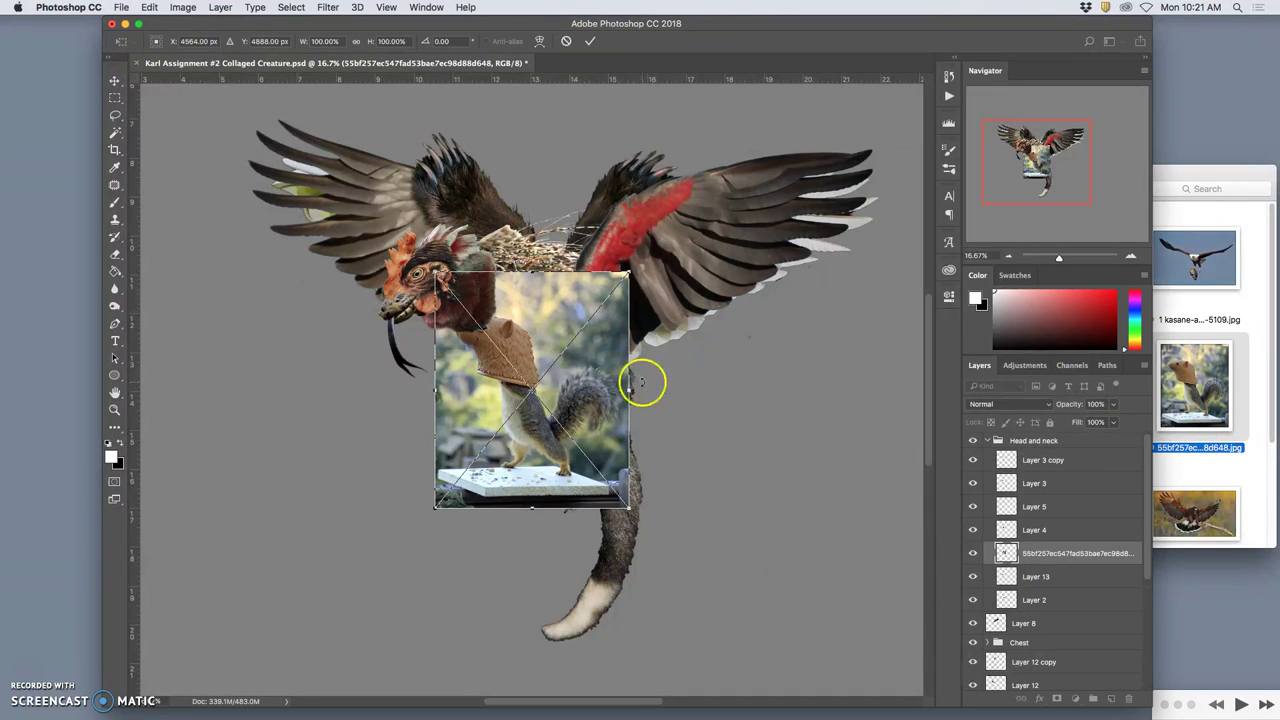